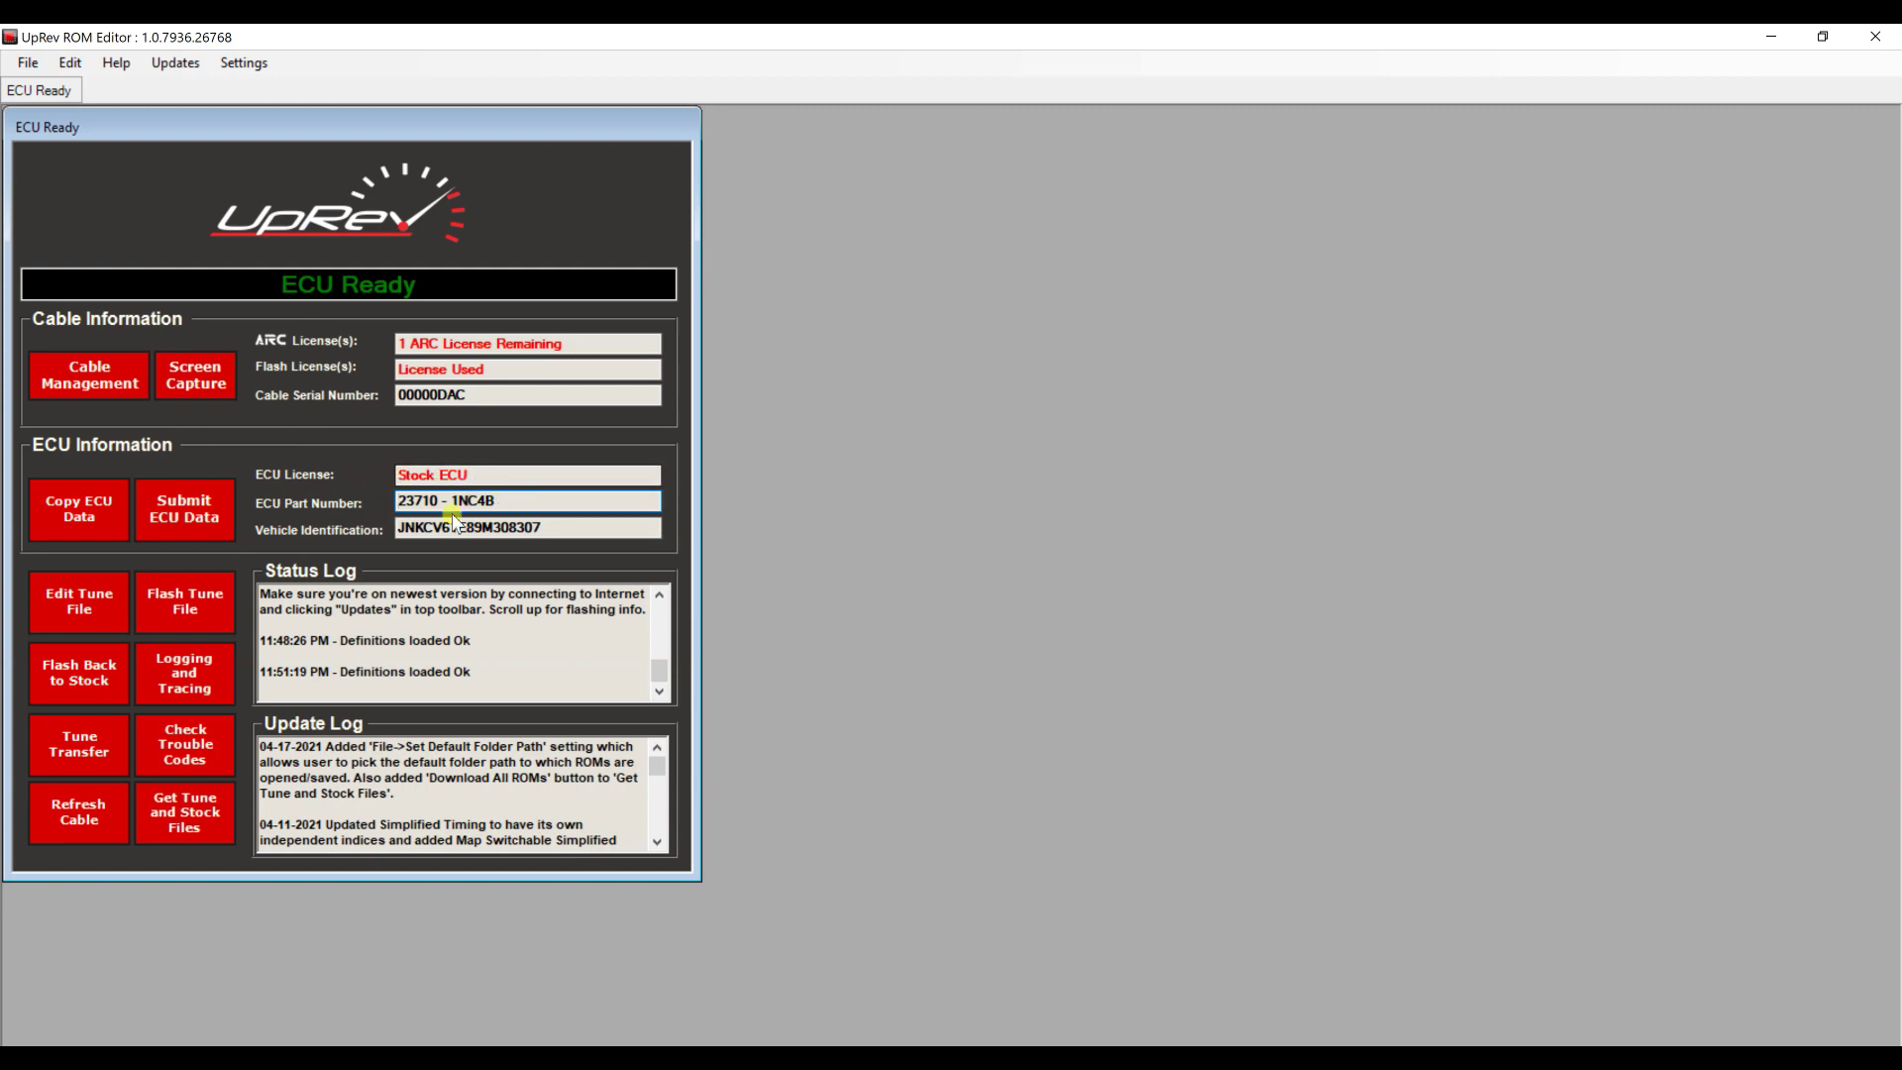
Step: Open the Datalogging window from Logging and Tracing, maximize it, and widen the sensor list
{"action": "left_click", "coordinate": [334, 610]}
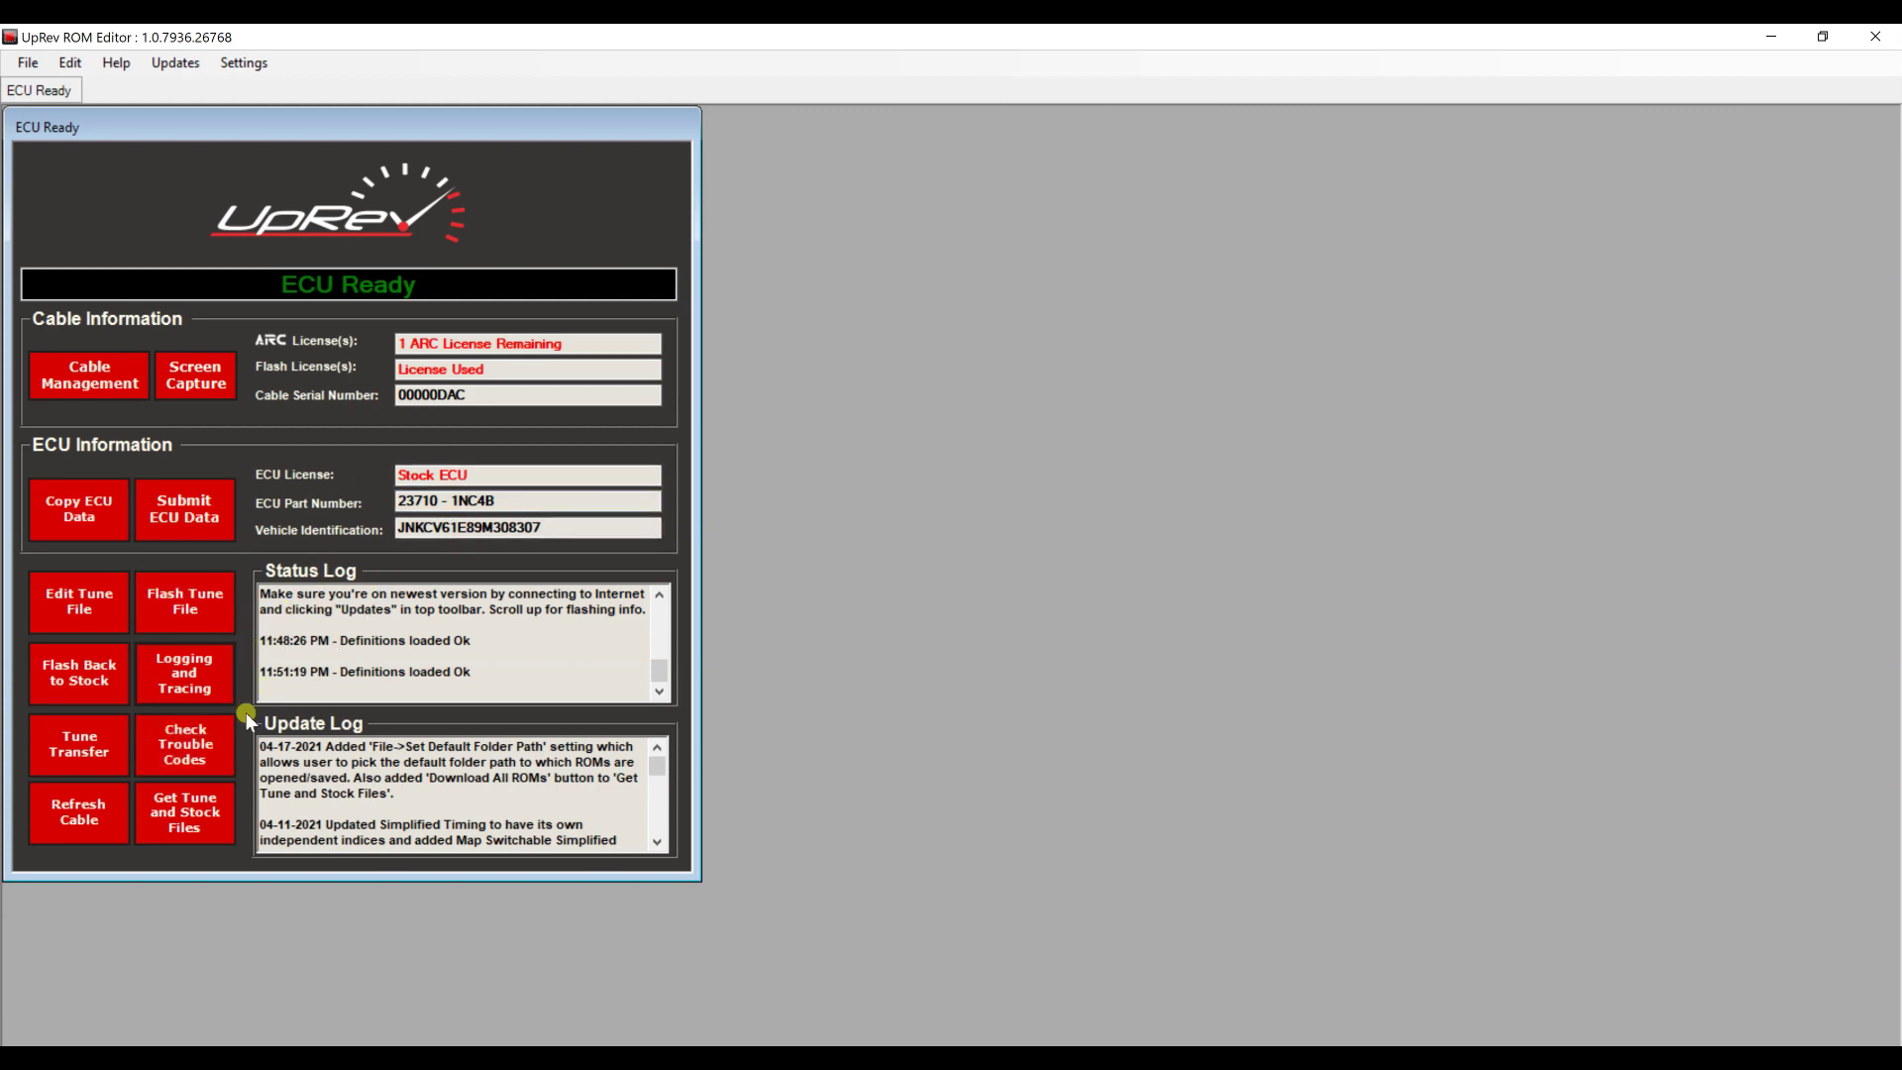
{"action": "left_click", "coordinate": [200, 679]}
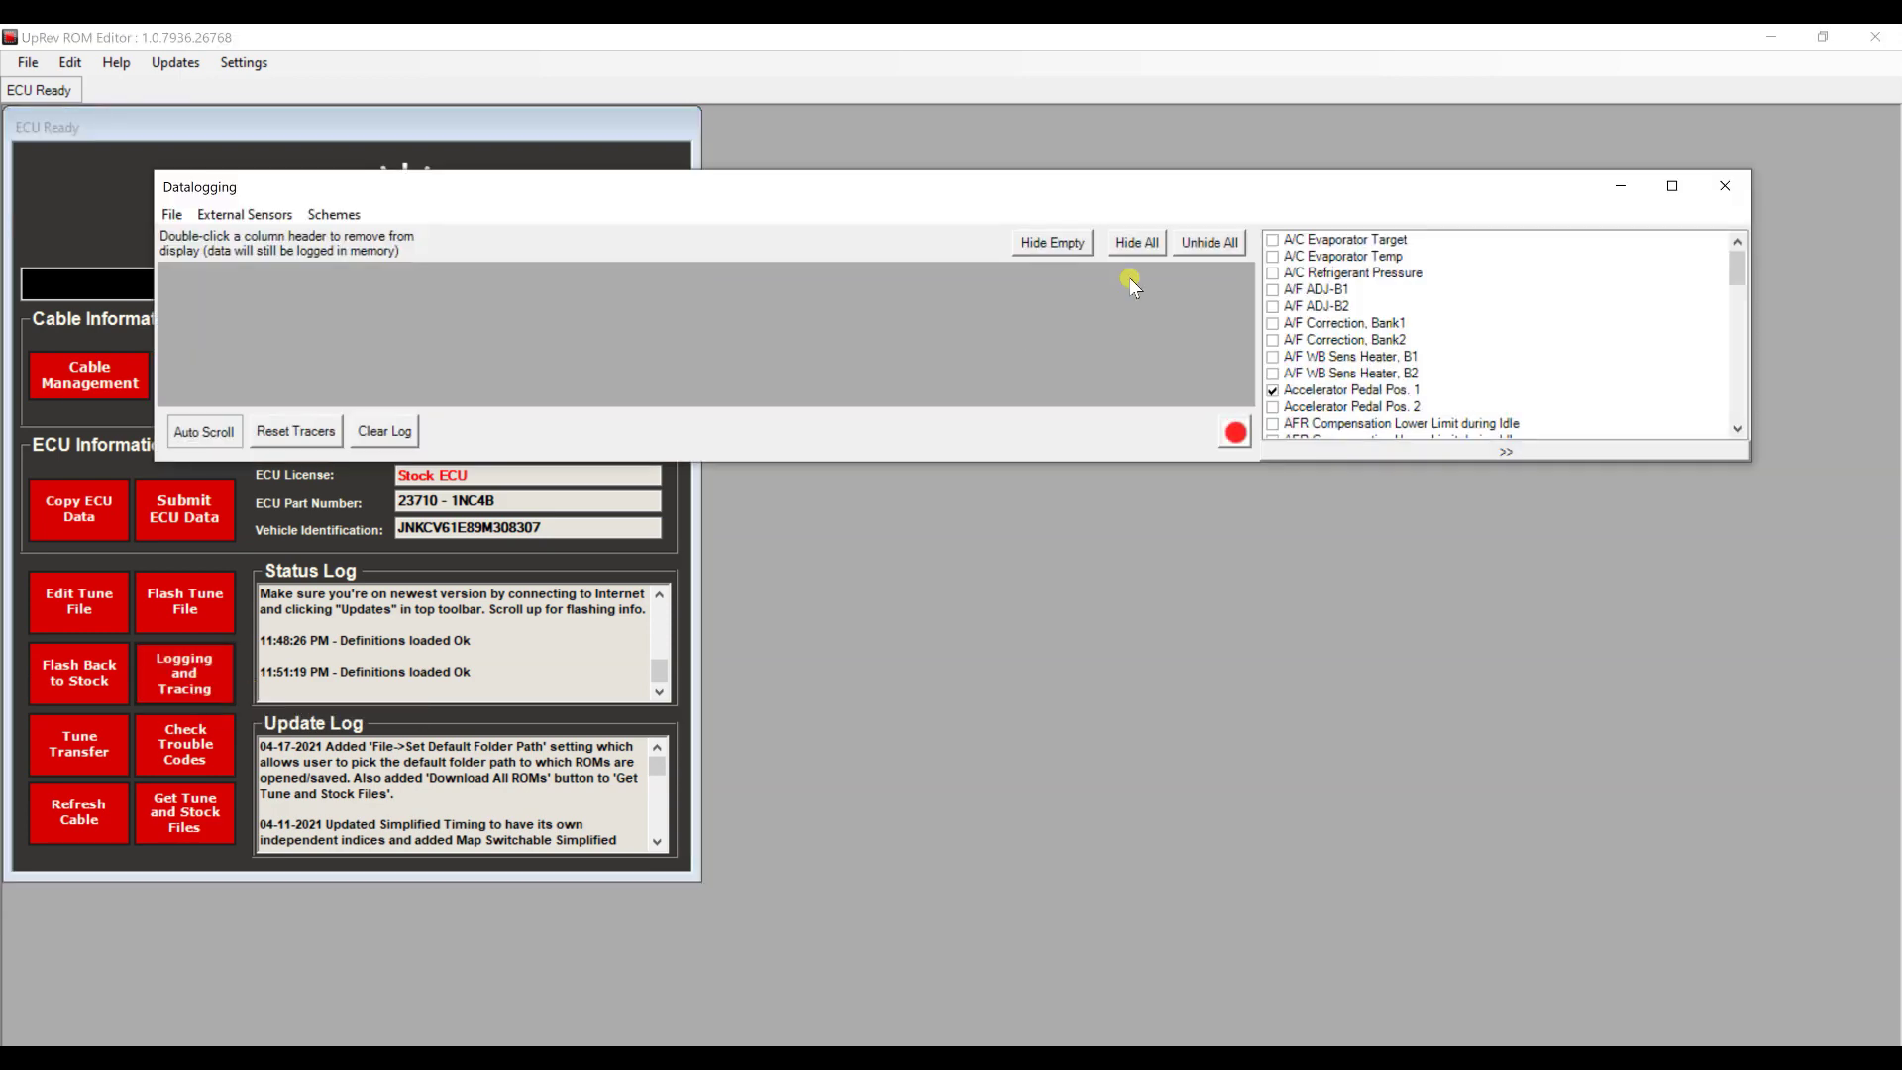
{"action": "left_click", "coordinate": [1669, 187]}
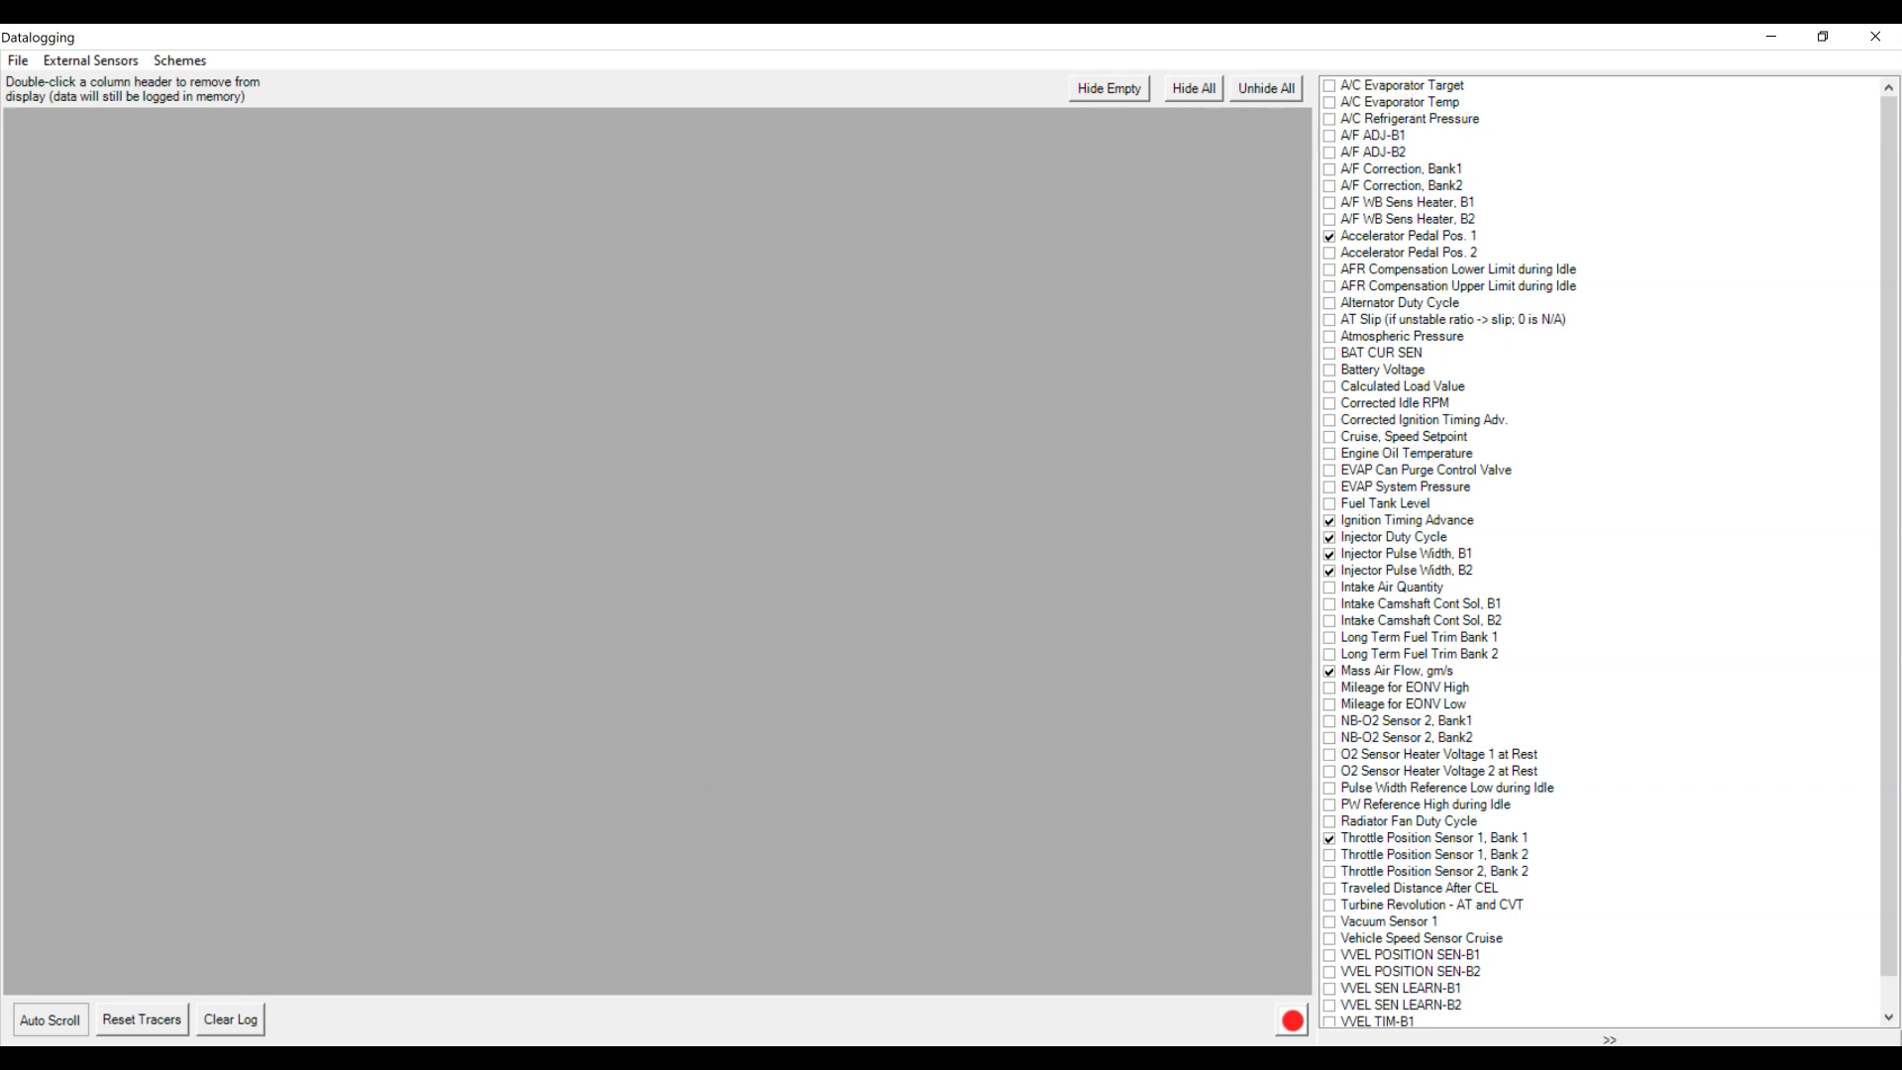
{"action": "left_click_drag", "start_coordinate": [1887, 349], "coordinate": [1813, 288]}
Step: Tick Accelerator Pedal Pos. 2, Ignition Timing Advance and Injector Duty Cycle, then start recording
{"action": "left_click", "coordinate": [1331, 254]}
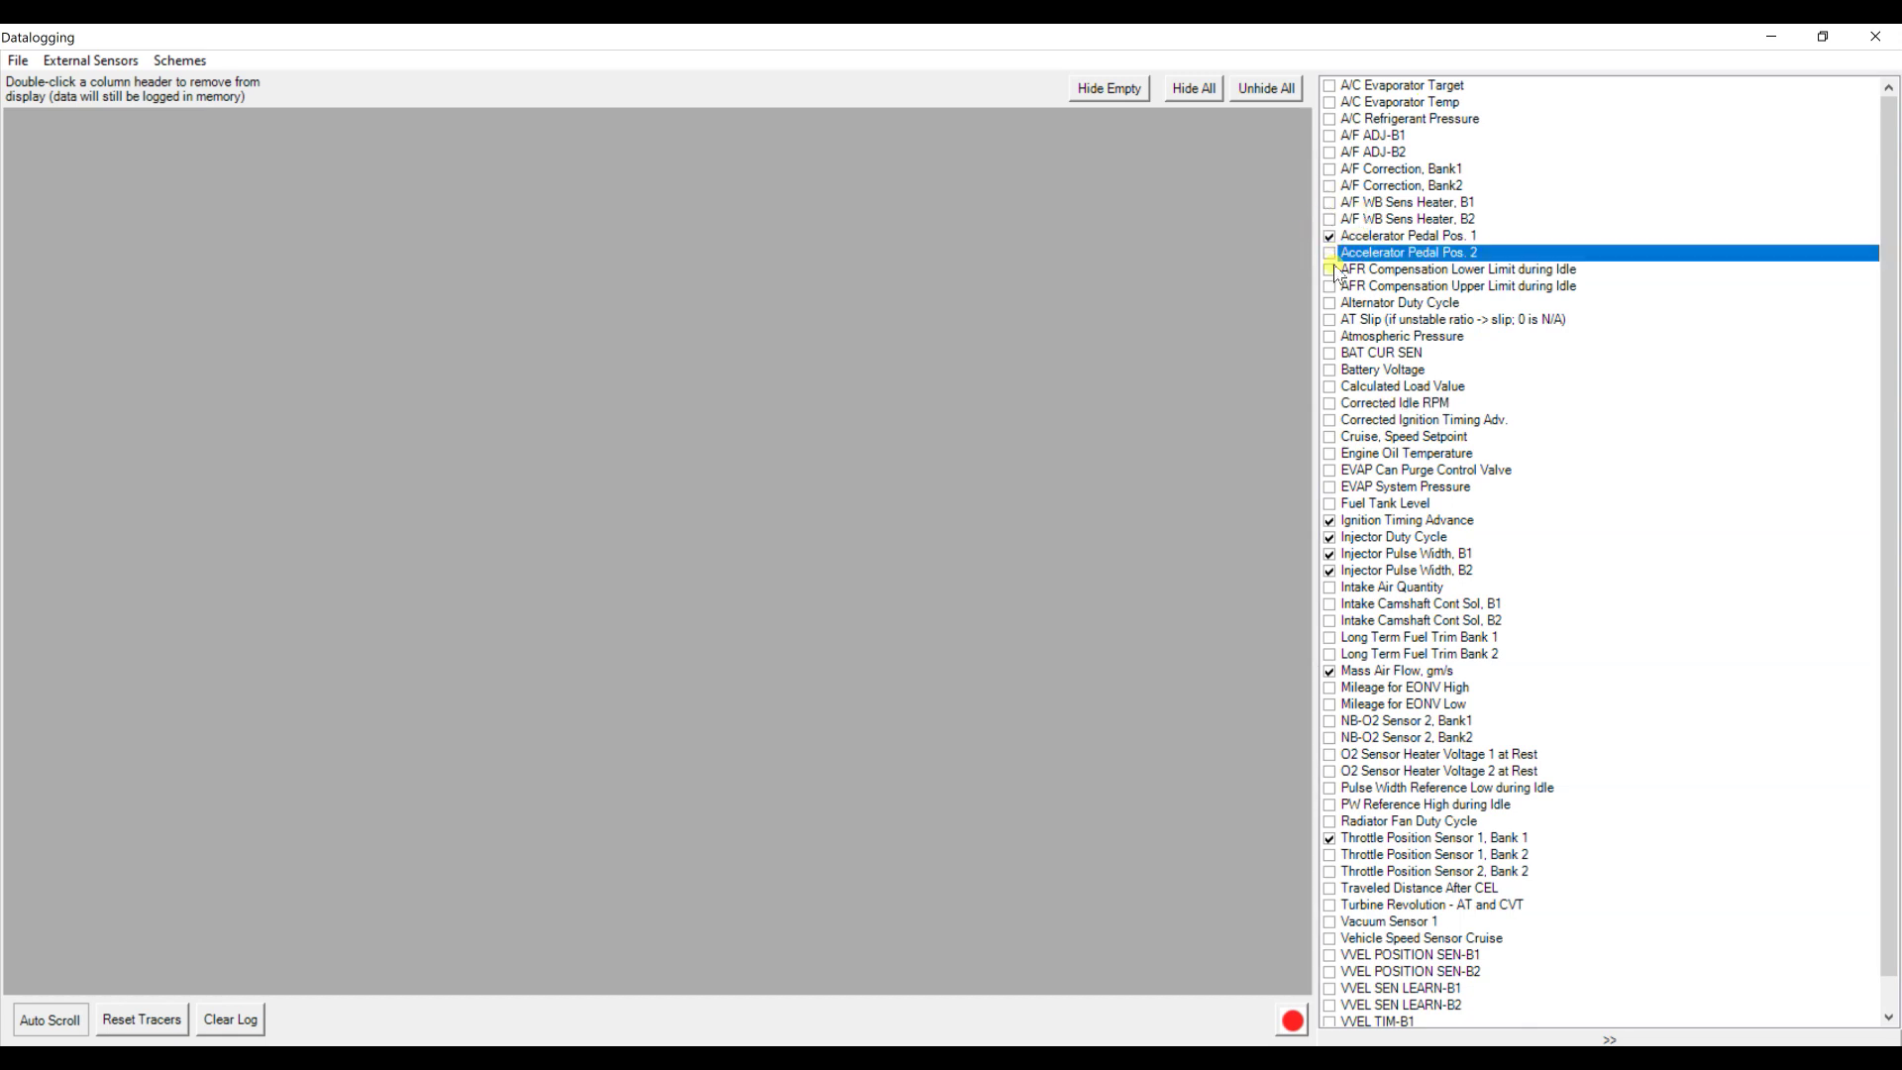
{"action": "left_click", "coordinate": [1333, 522]}
{"action": "left_click", "coordinate": [1333, 538]}
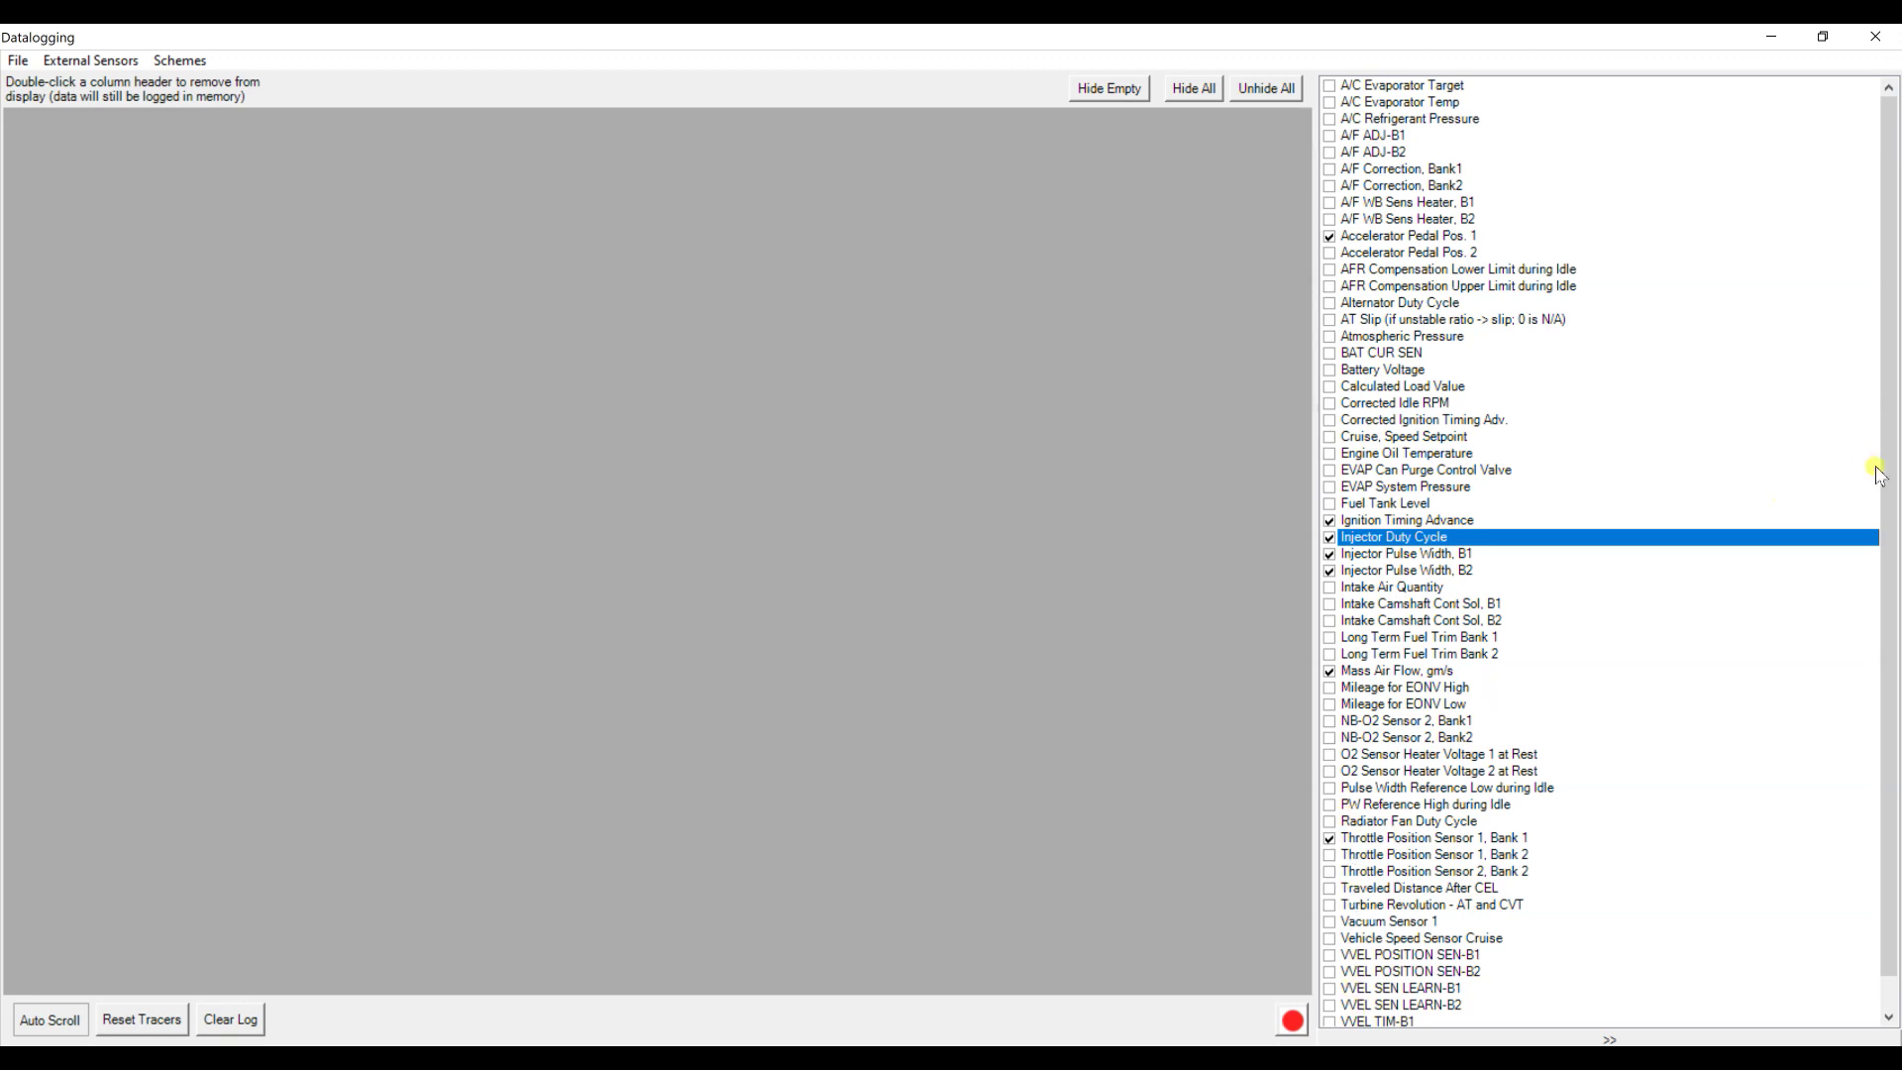
{"action": "scroll", "coordinate": [1887, 478], "scroll_direction": "down", "scroll_amount": 1}
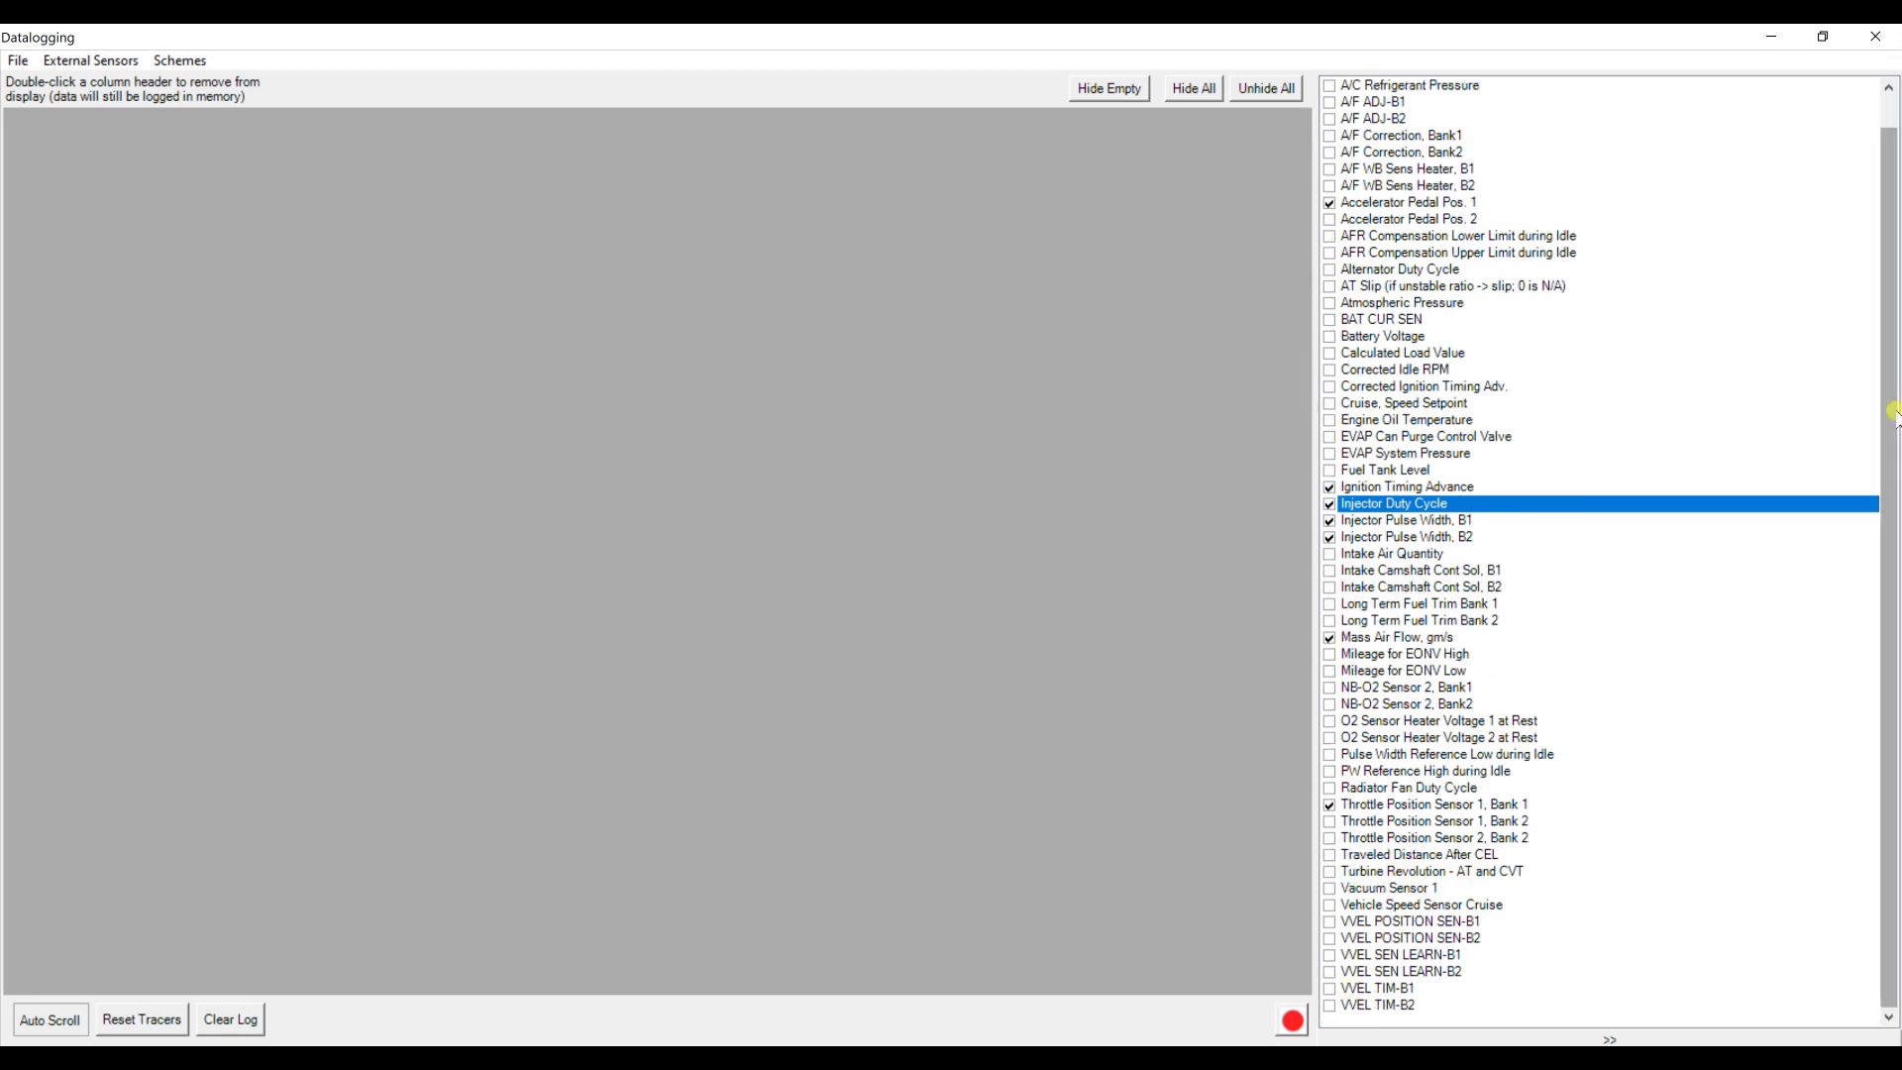
{"action": "scroll", "coordinate": [1533, 258], "scroll_direction": "up", "scroll_amount": 2}
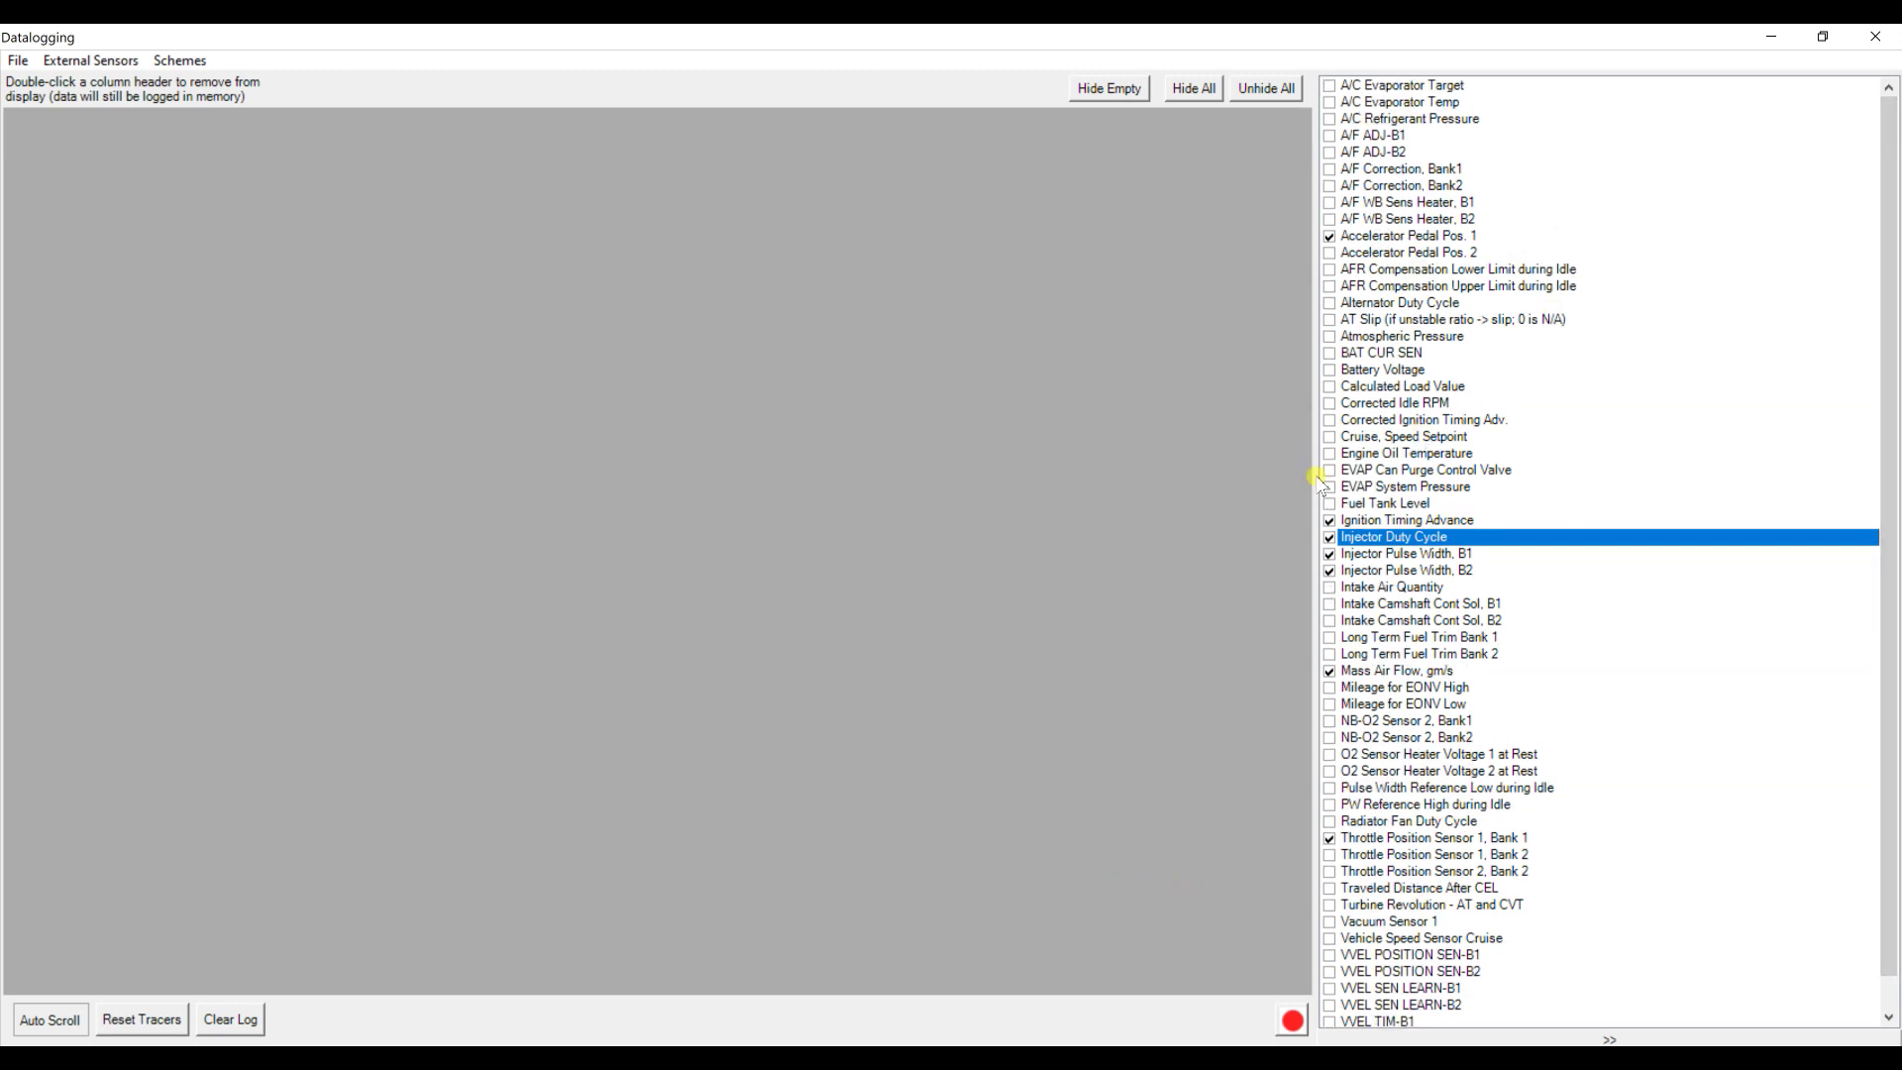
{"action": "left_click_drag", "start_coordinate": [1318, 485], "coordinate": [1387, 495]}
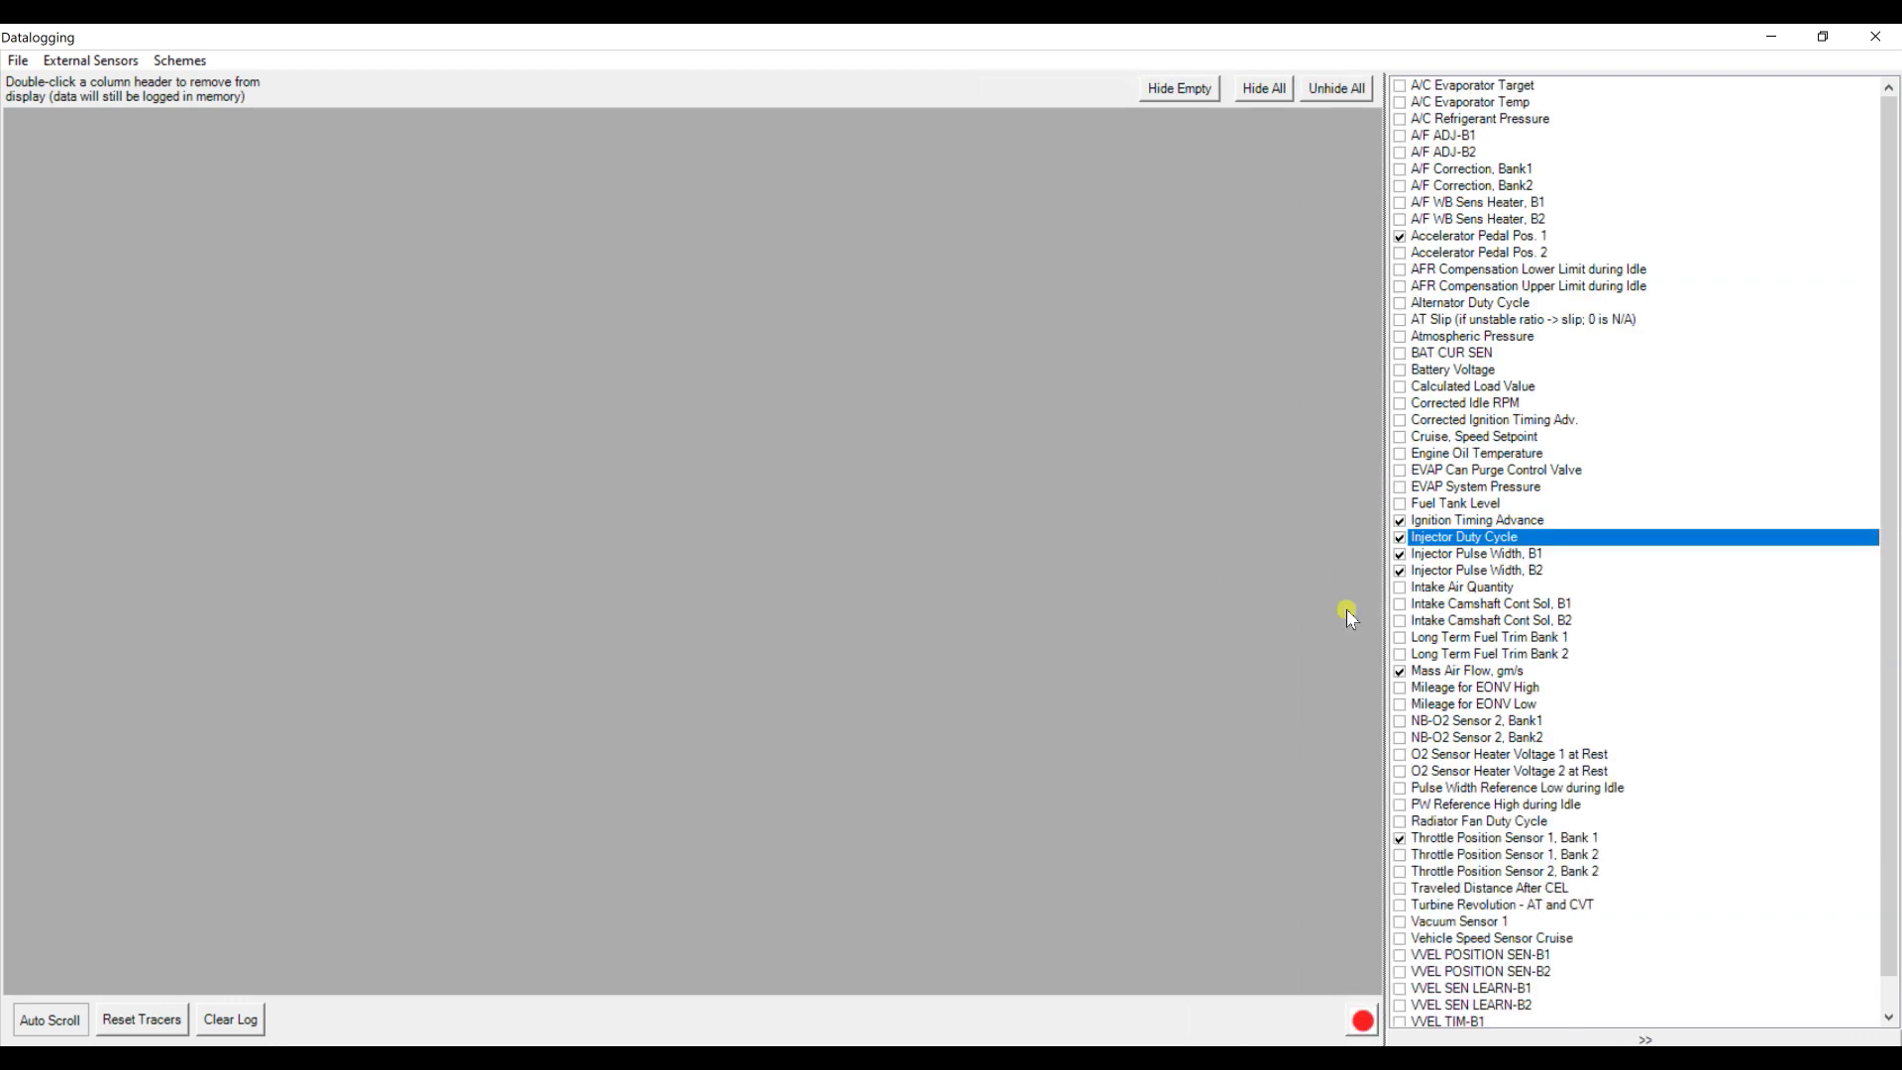
{"action": "left_click", "coordinate": [1363, 1022]}
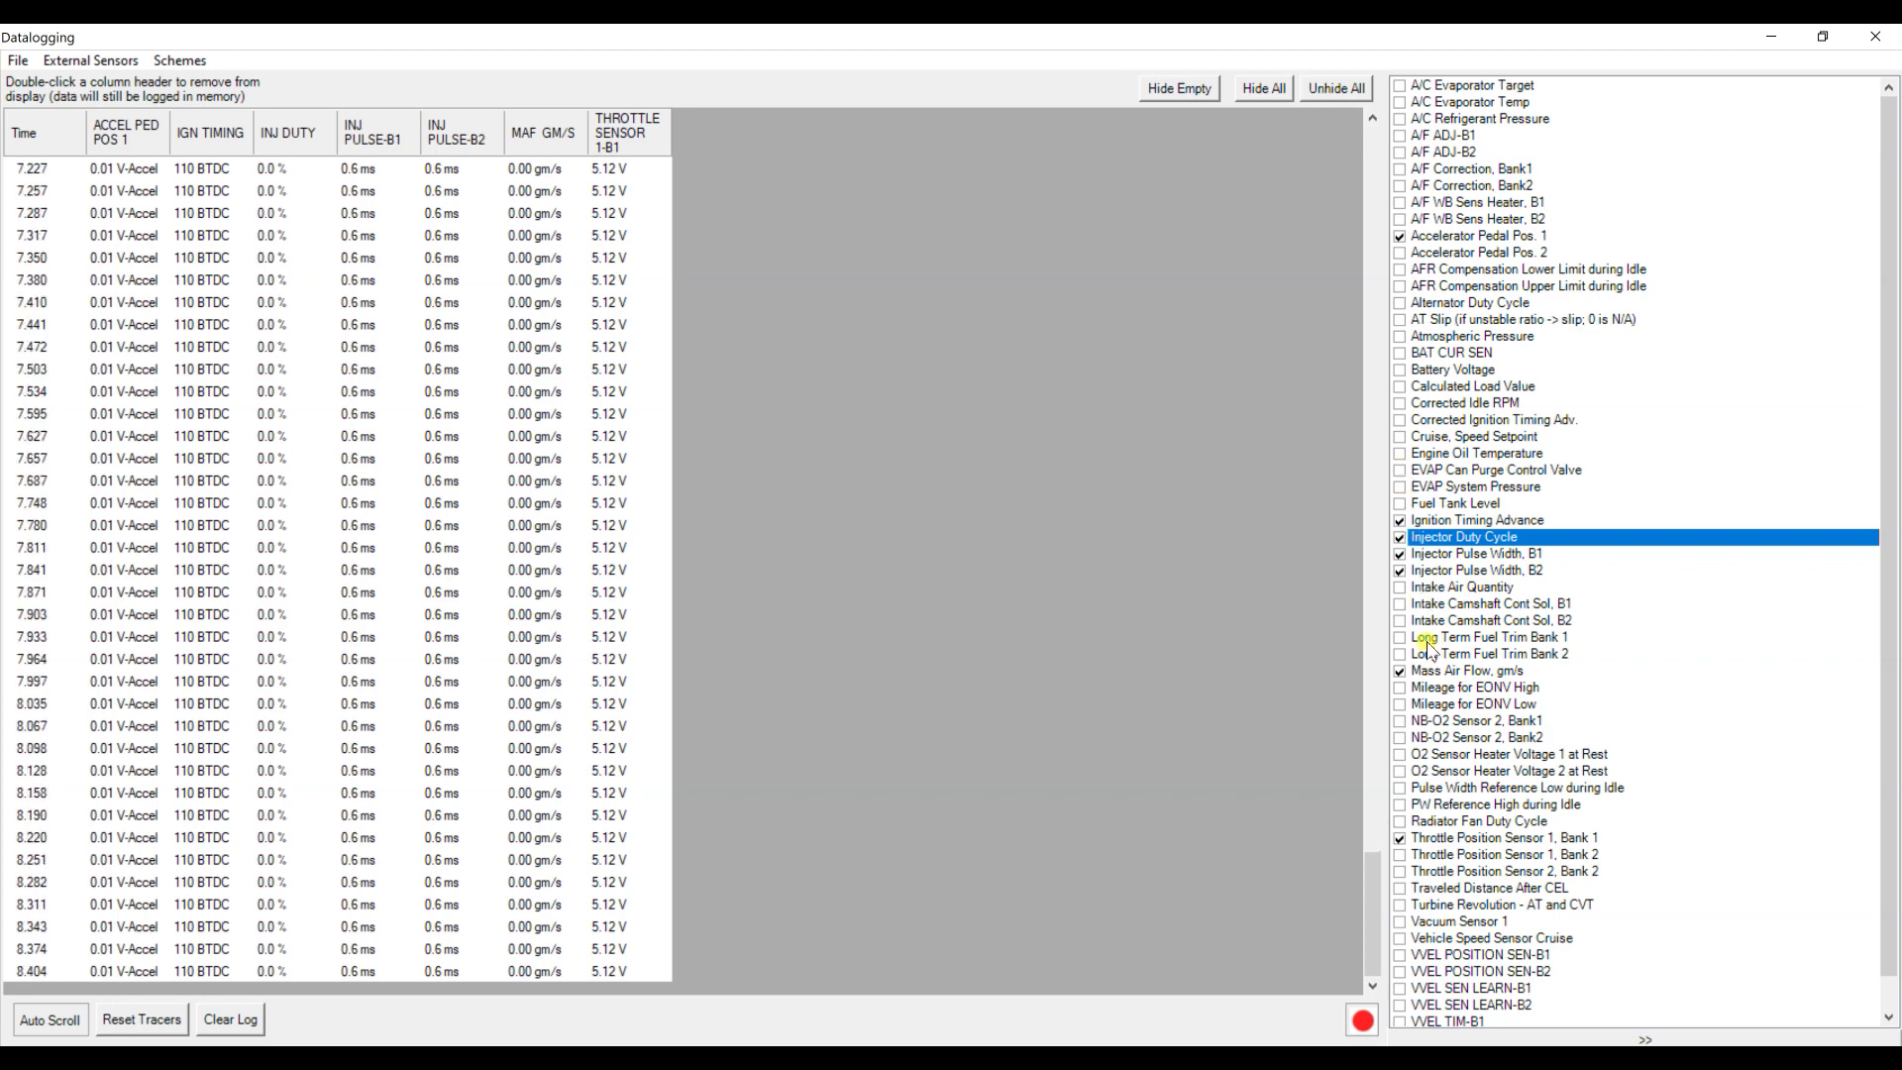
Step: Add O2 Sensor Heater Voltage 1 at Rest, Vehicle Speed Sensor Cruise and Vacuum Sensor 1 to the log
{"action": "left_click", "coordinate": [1402, 755]}
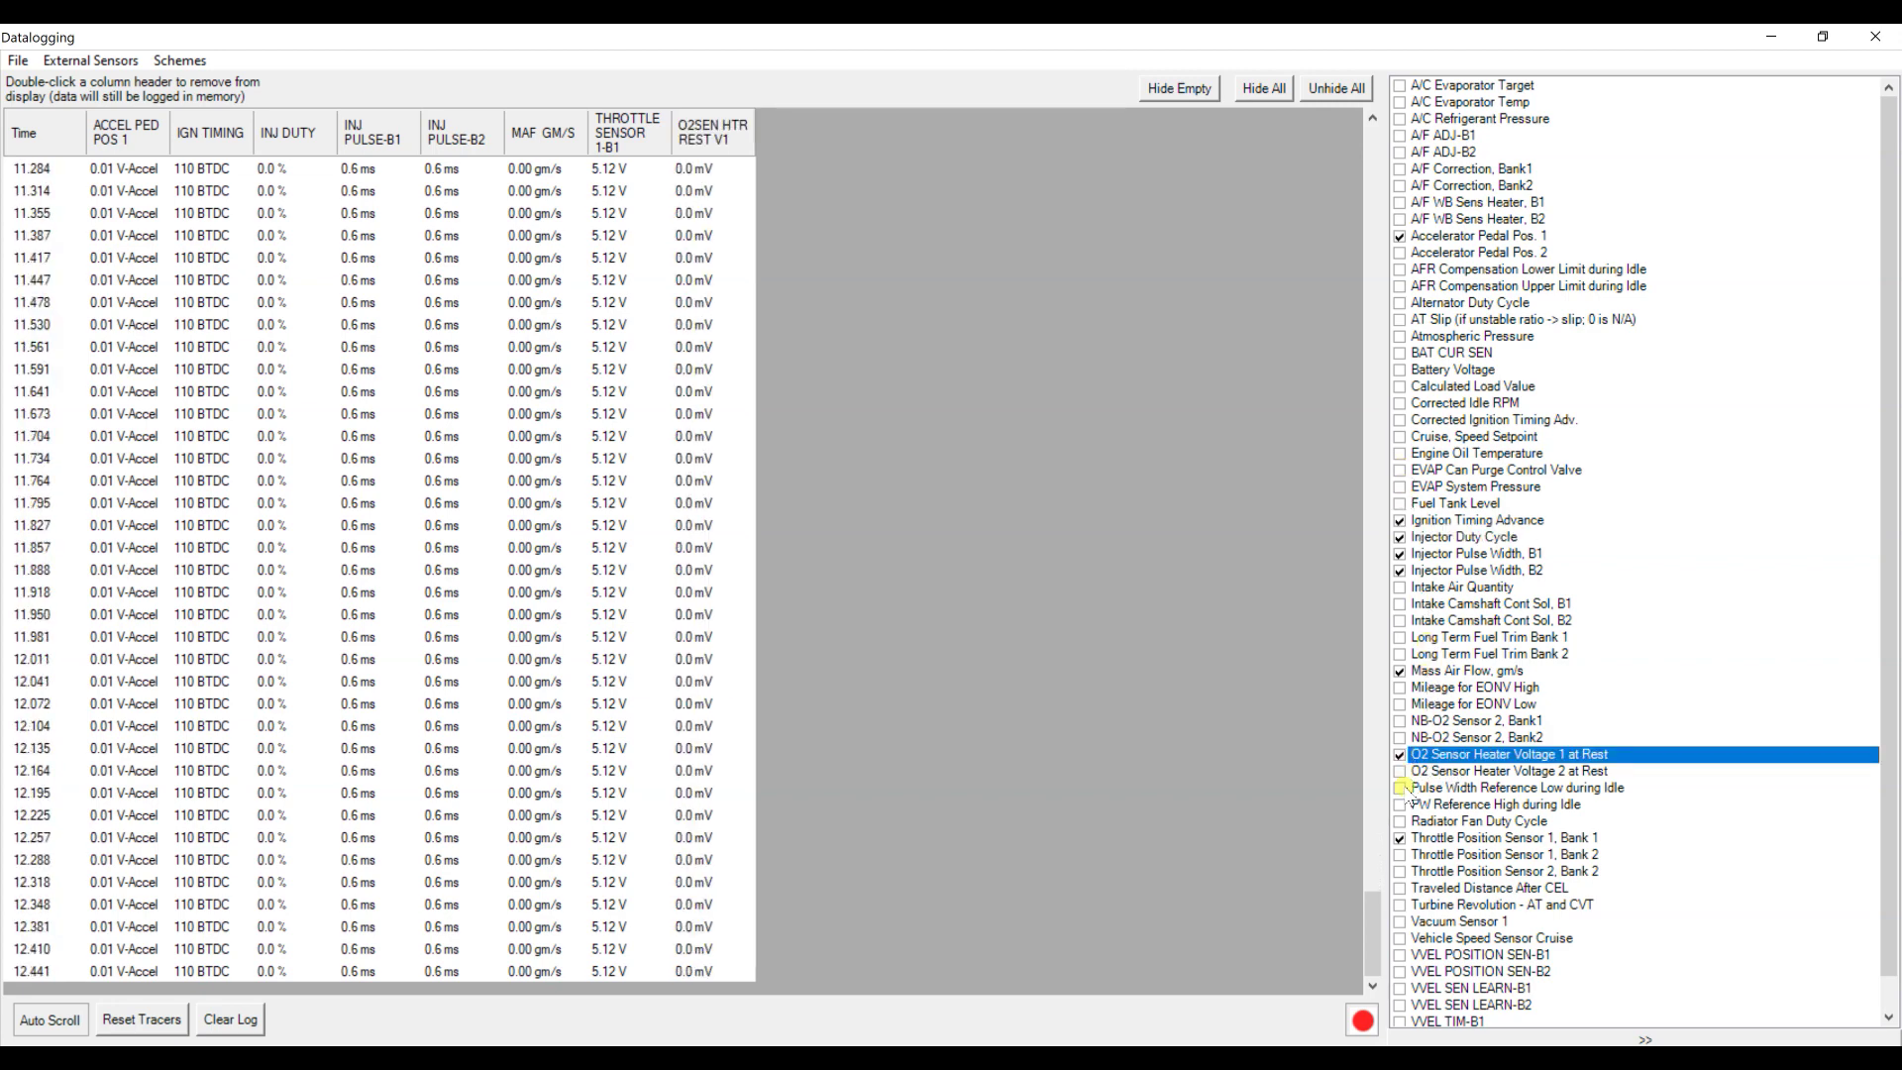
{"action": "left_click", "coordinate": [1401, 939]}
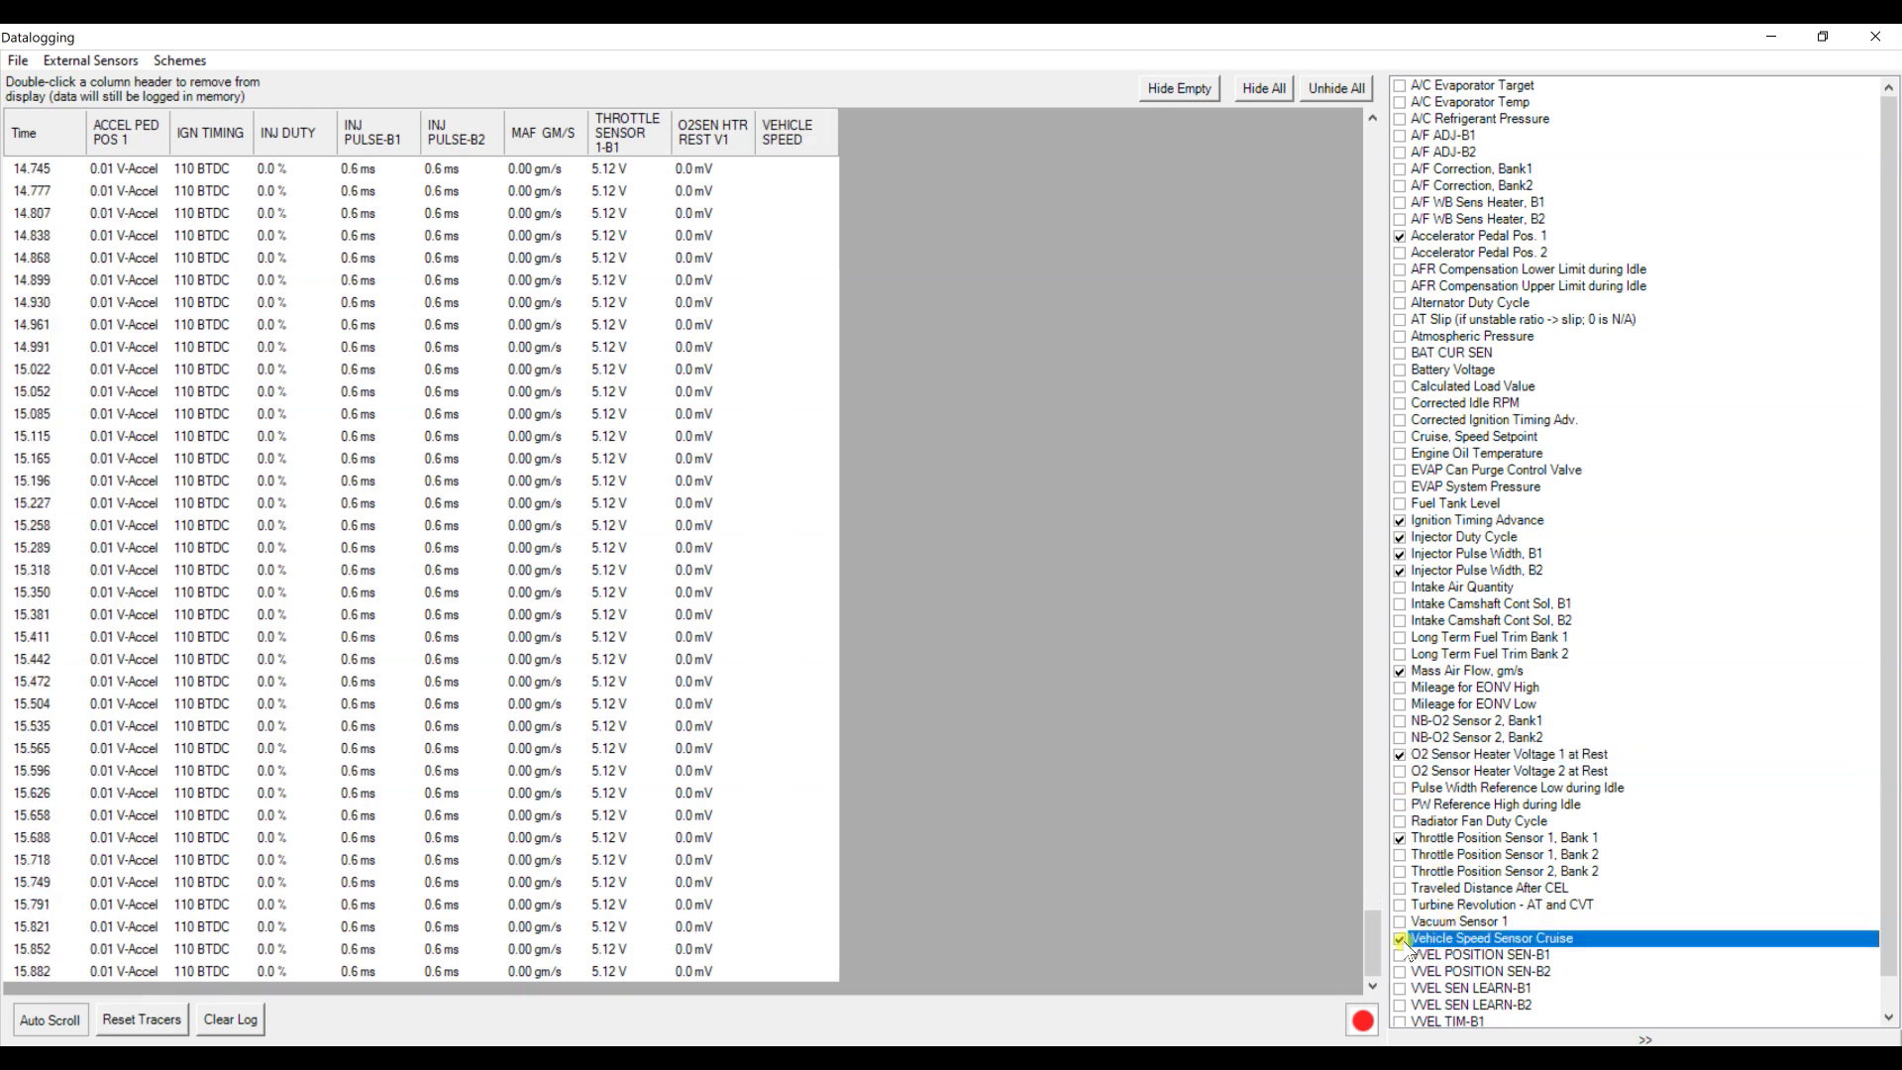
{"action": "left_click", "coordinate": [1401, 923]}
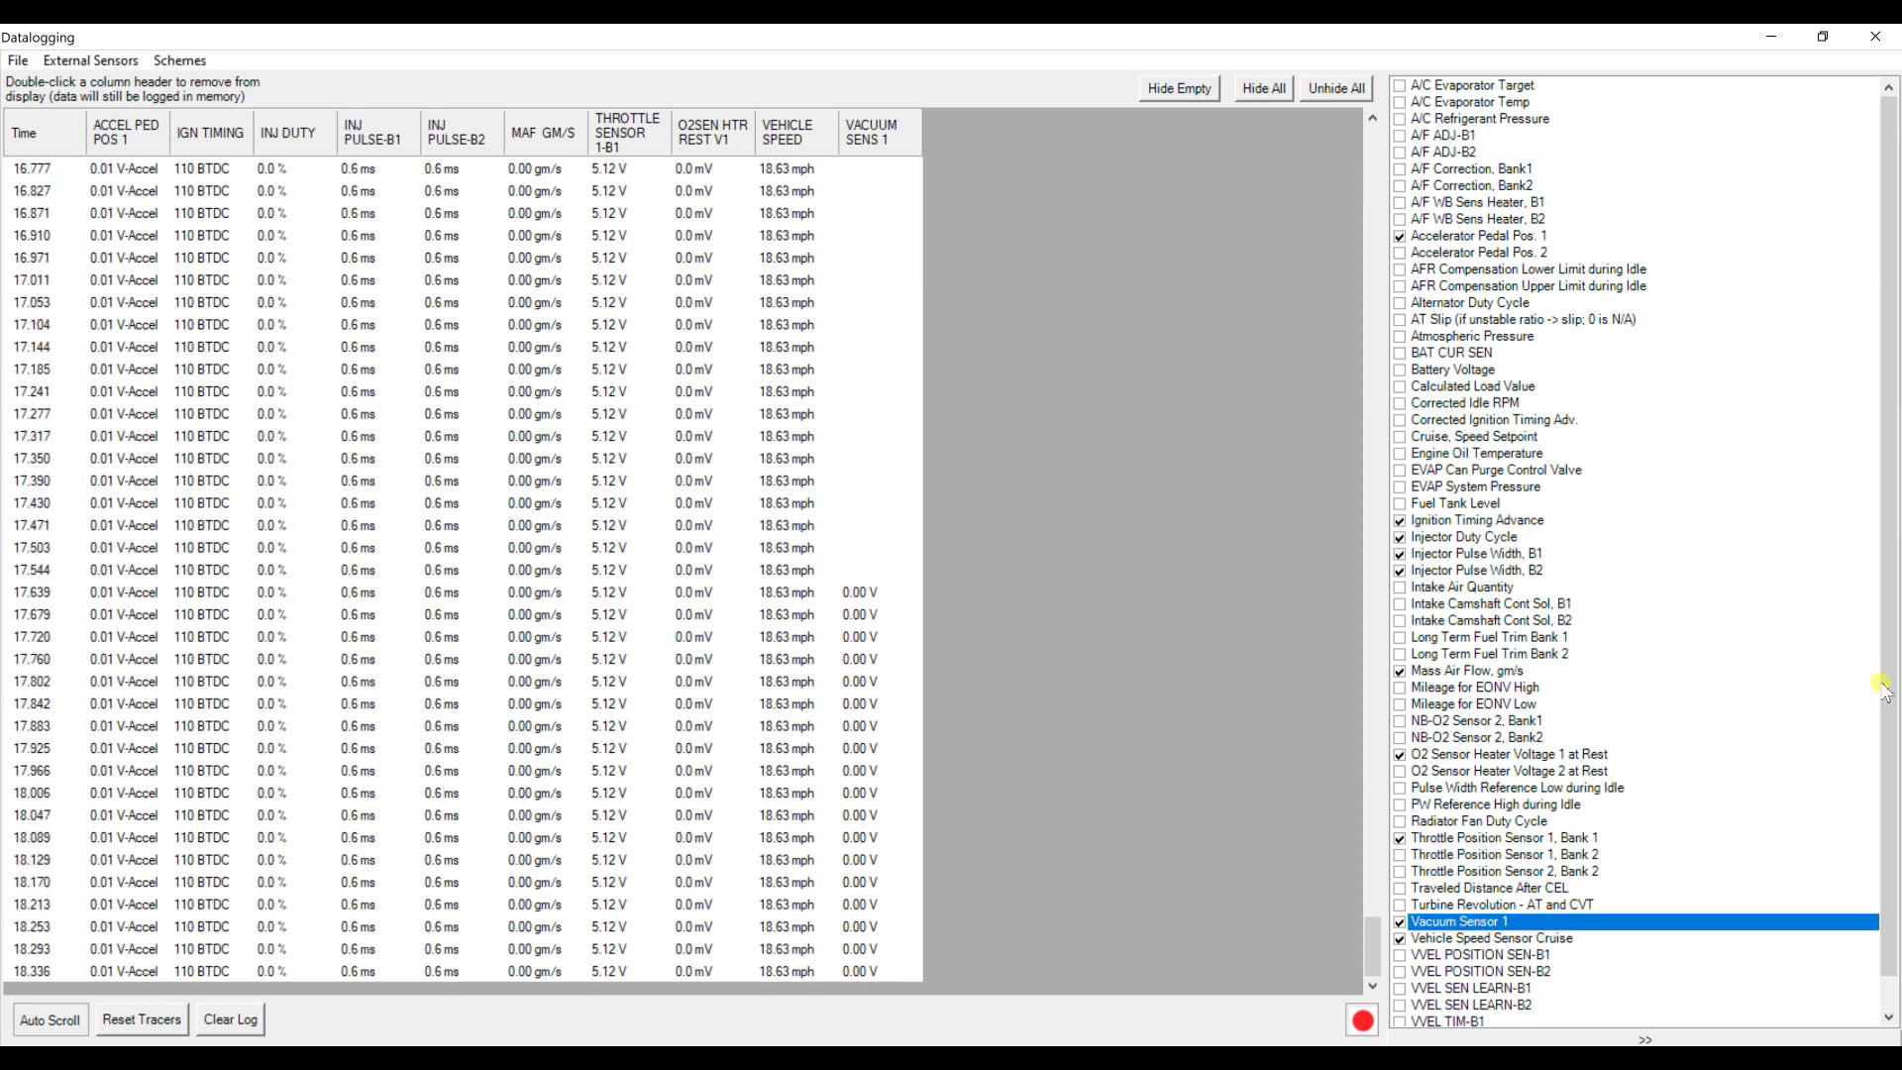
{"action": "left_click_drag", "start_coordinate": [1892, 803], "coordinate": [1892, 835]}
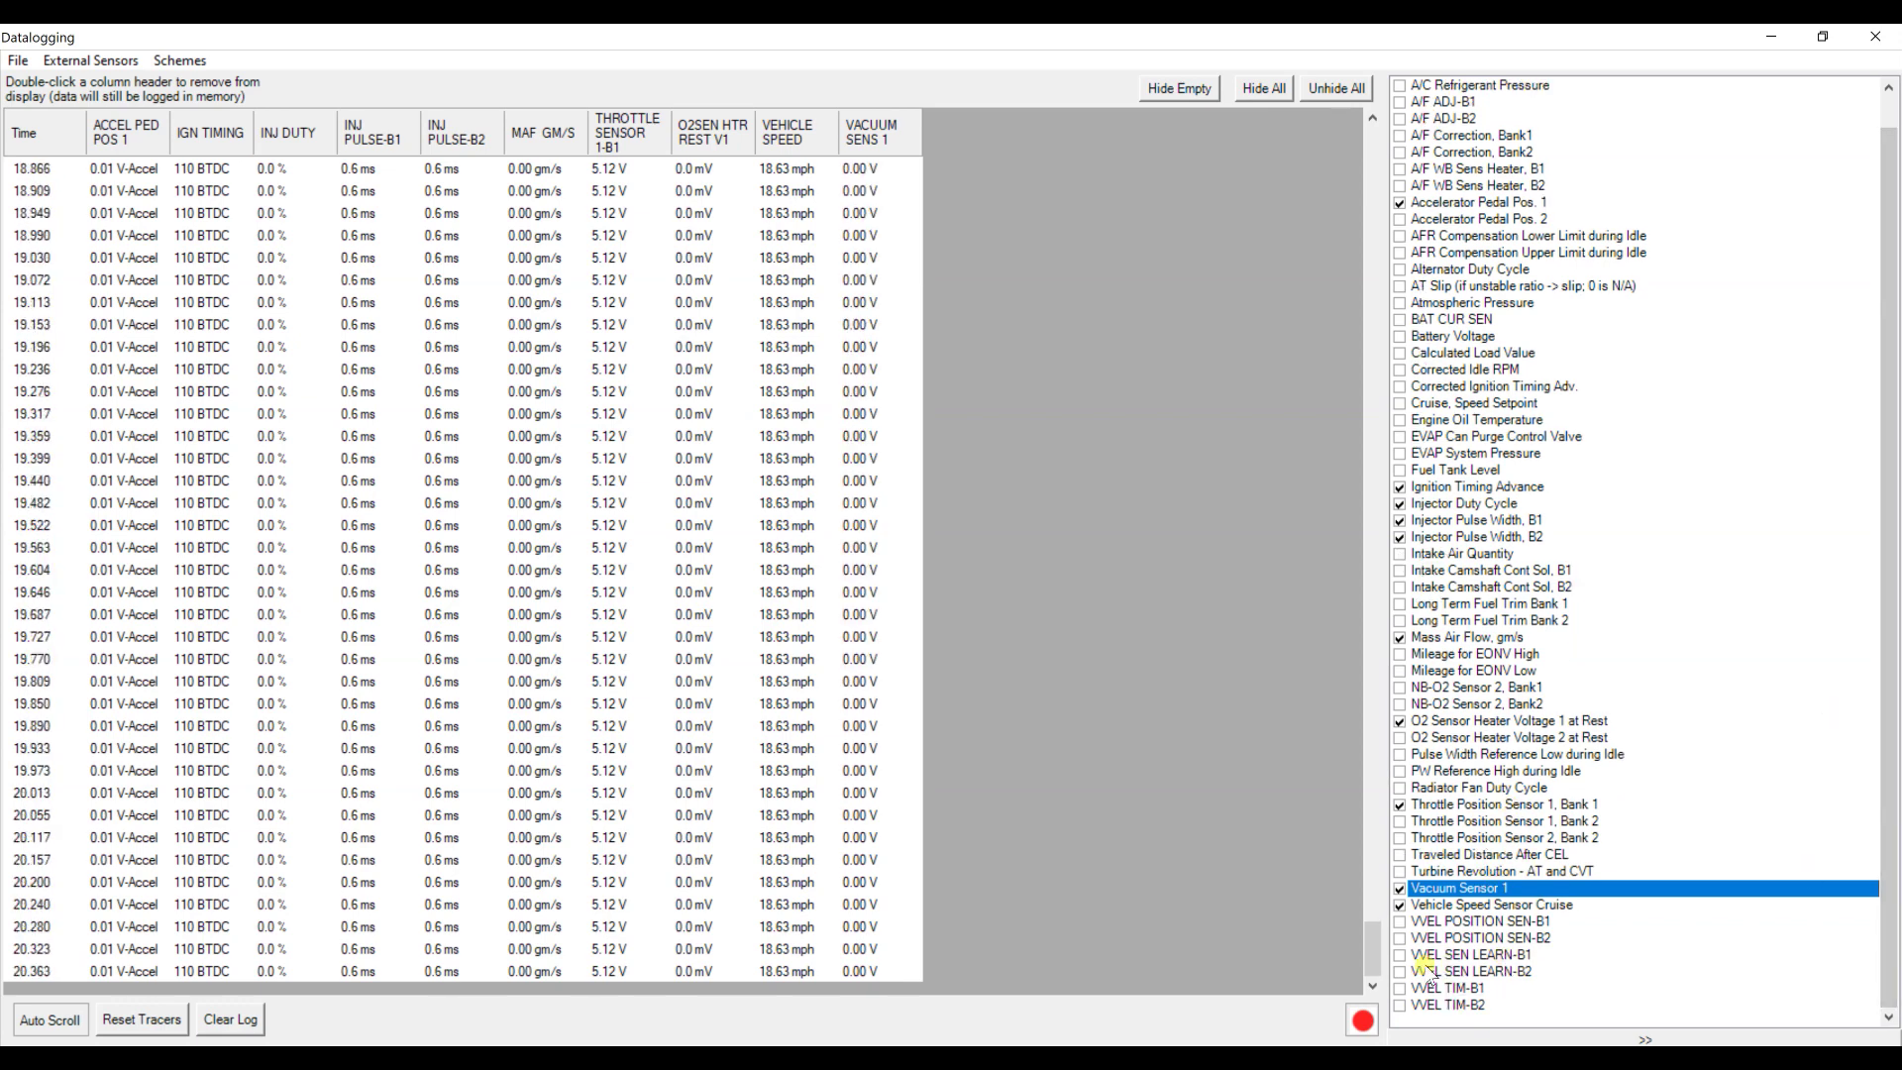
{"action": "left_click_drag", "start_coordinate": [1892, 321], "coordinate": [1892, 124]}
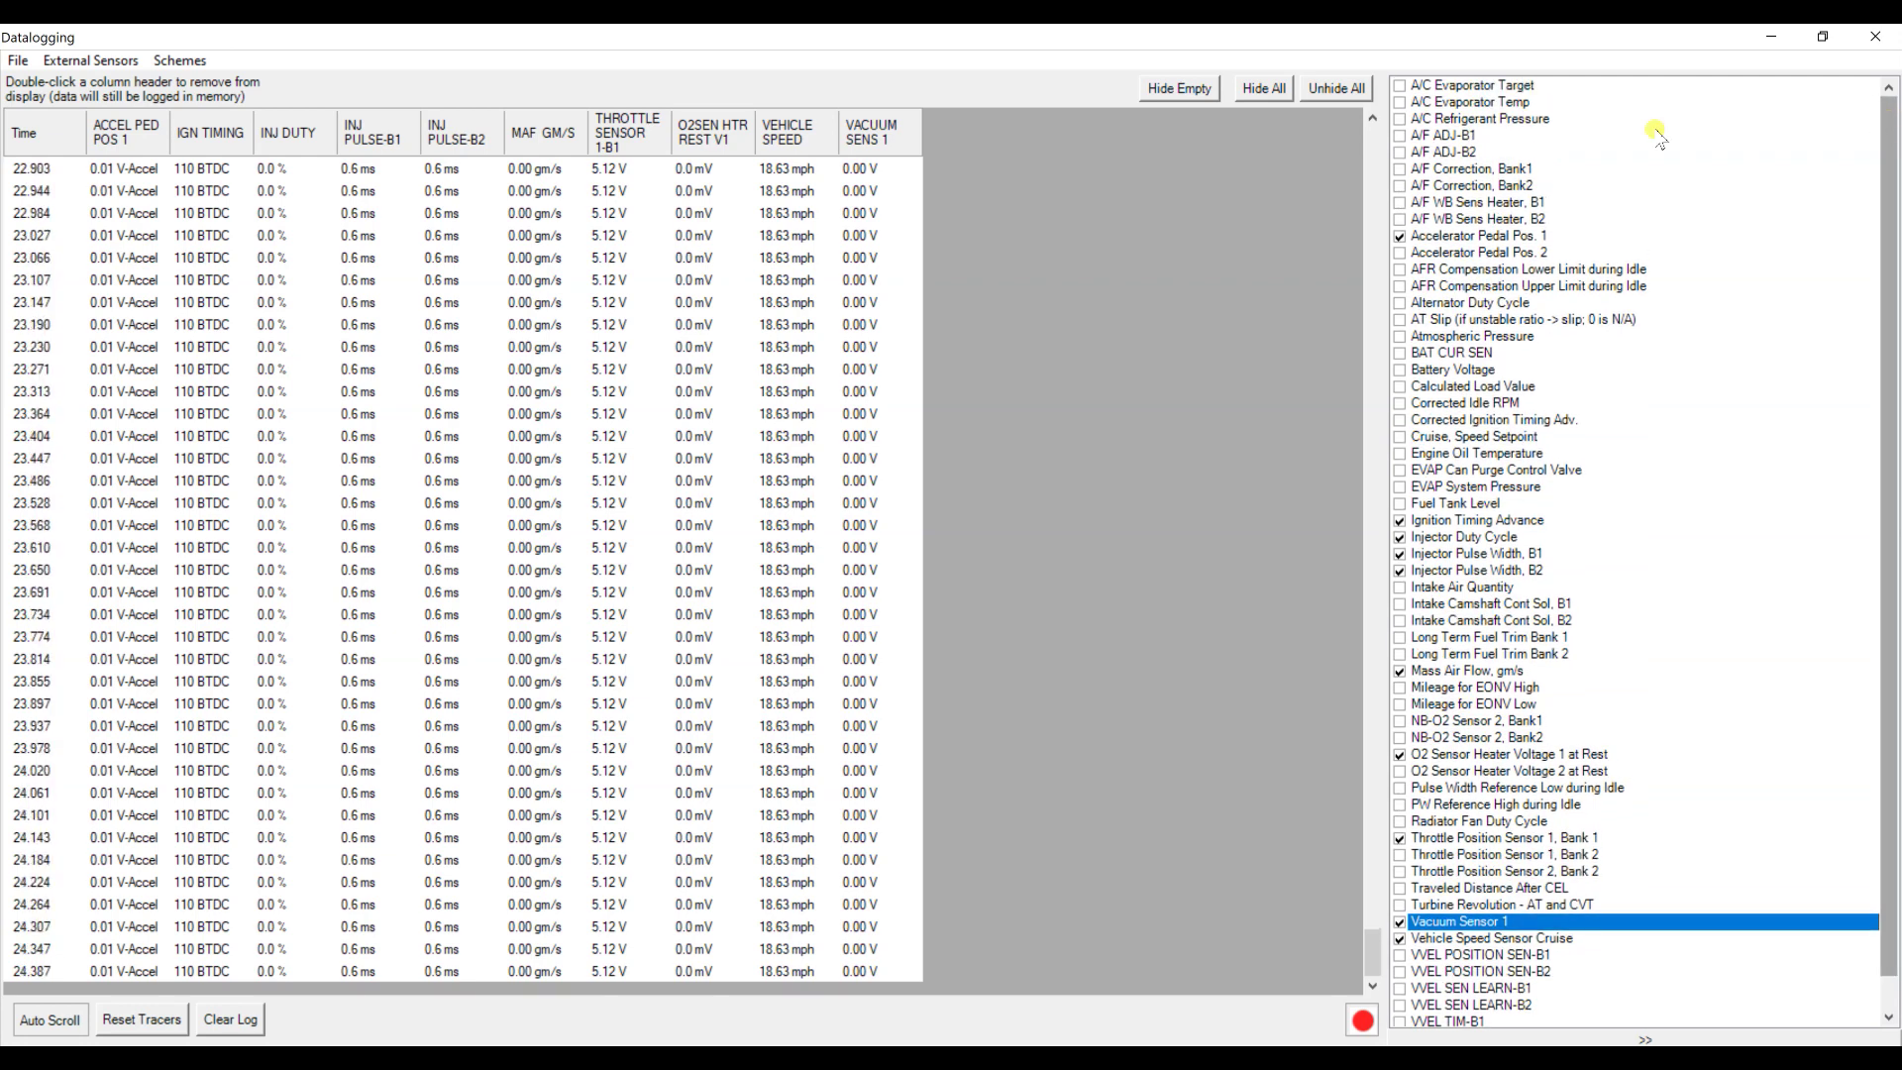
Step: Add A/C Refrigerant Pressure, Evaporator Temp, Evaporator Target and Long Term Fuel Trim Banks 1–2
{"action": "left_click", "coordinate": [1401, 120]}
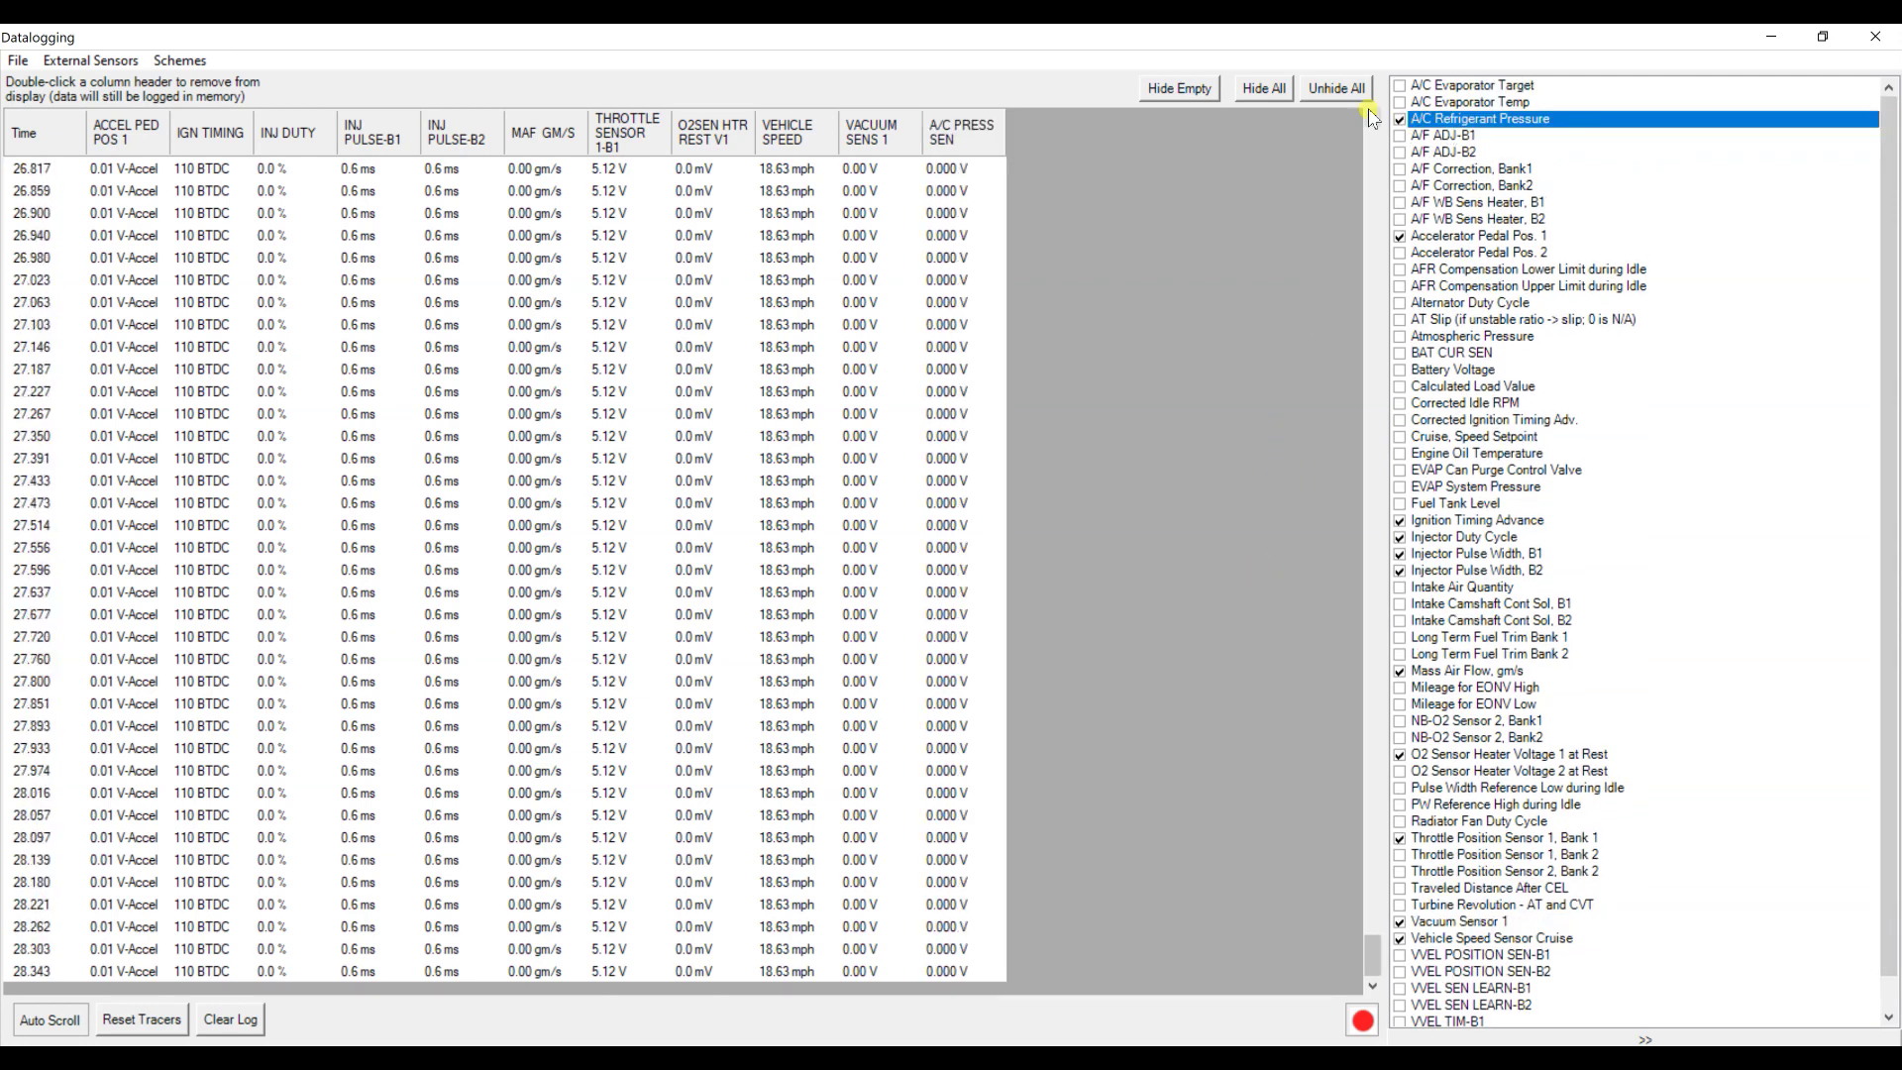
{"action": "left_click", "coordinate": [1399, 103]}
{"action": "left_click", "coordinate": [1399, 87]}
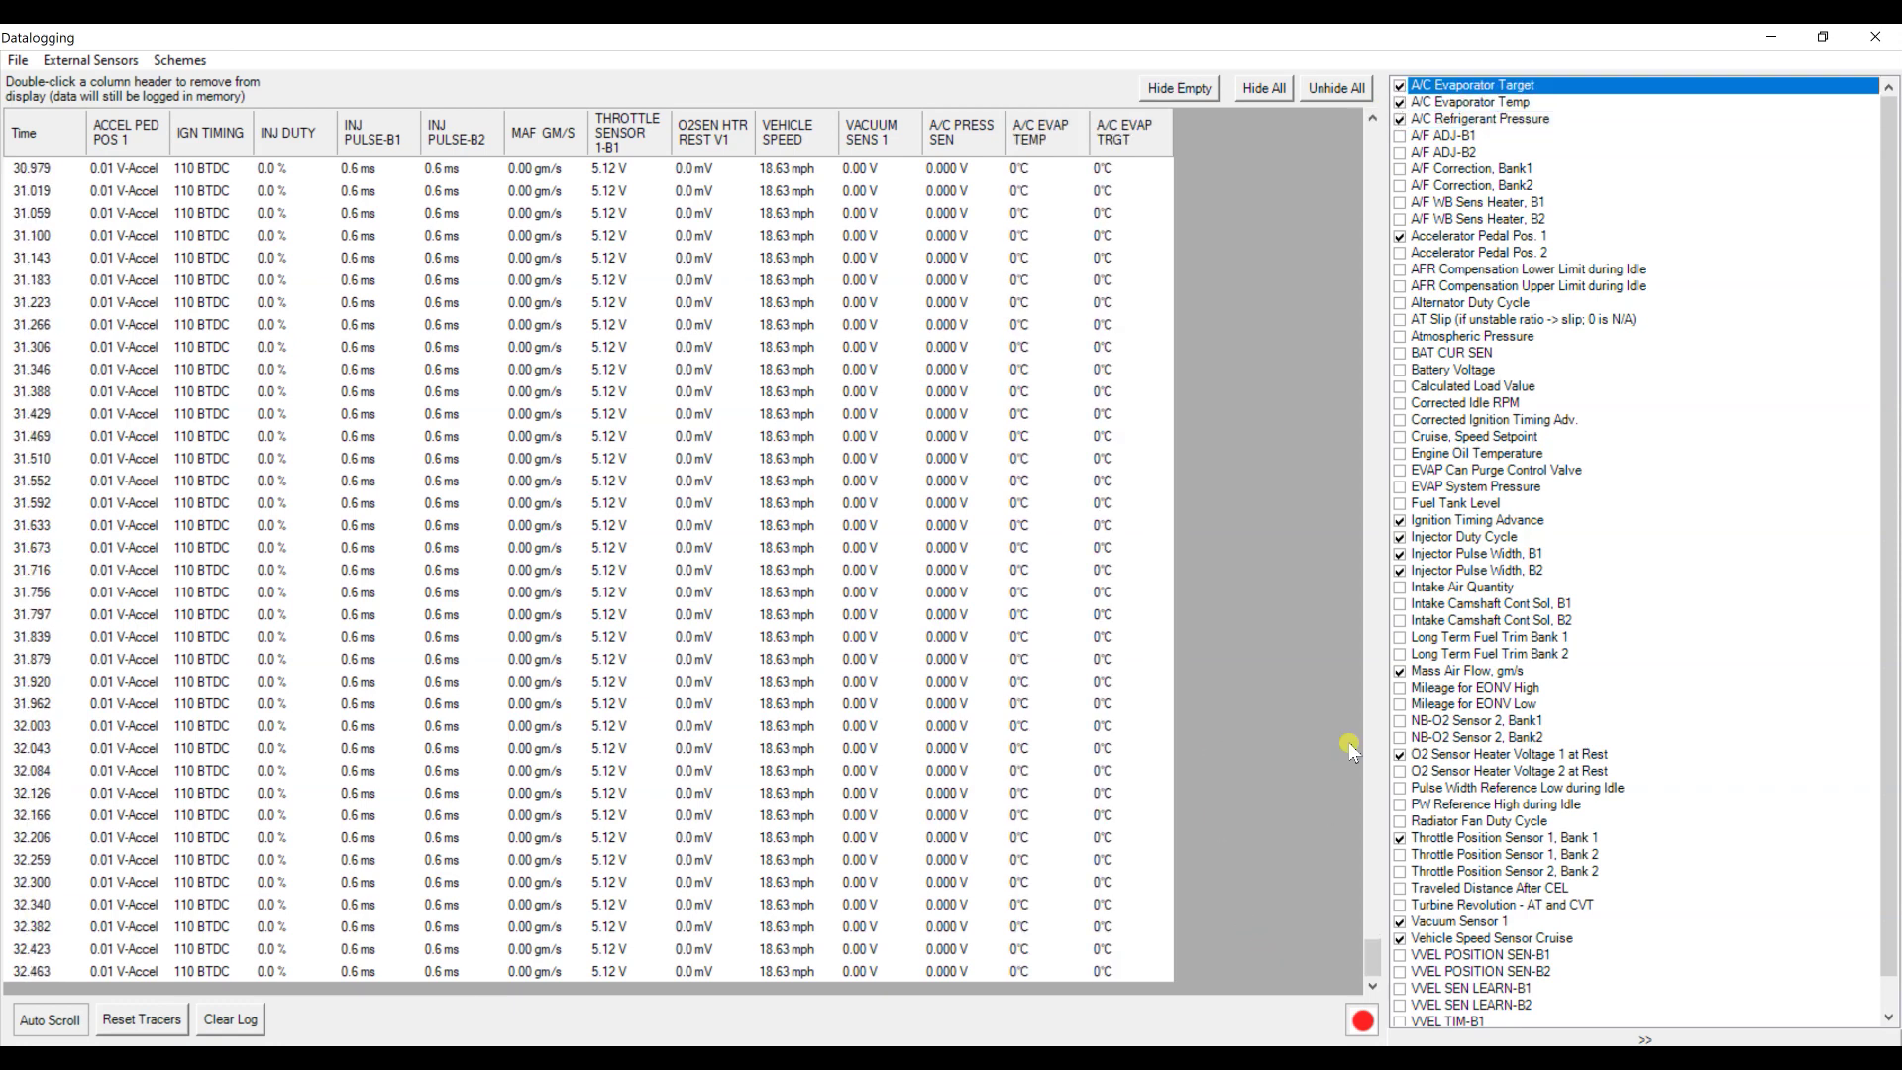
{"action": "left_click", "coordinate": [1403, 643]}
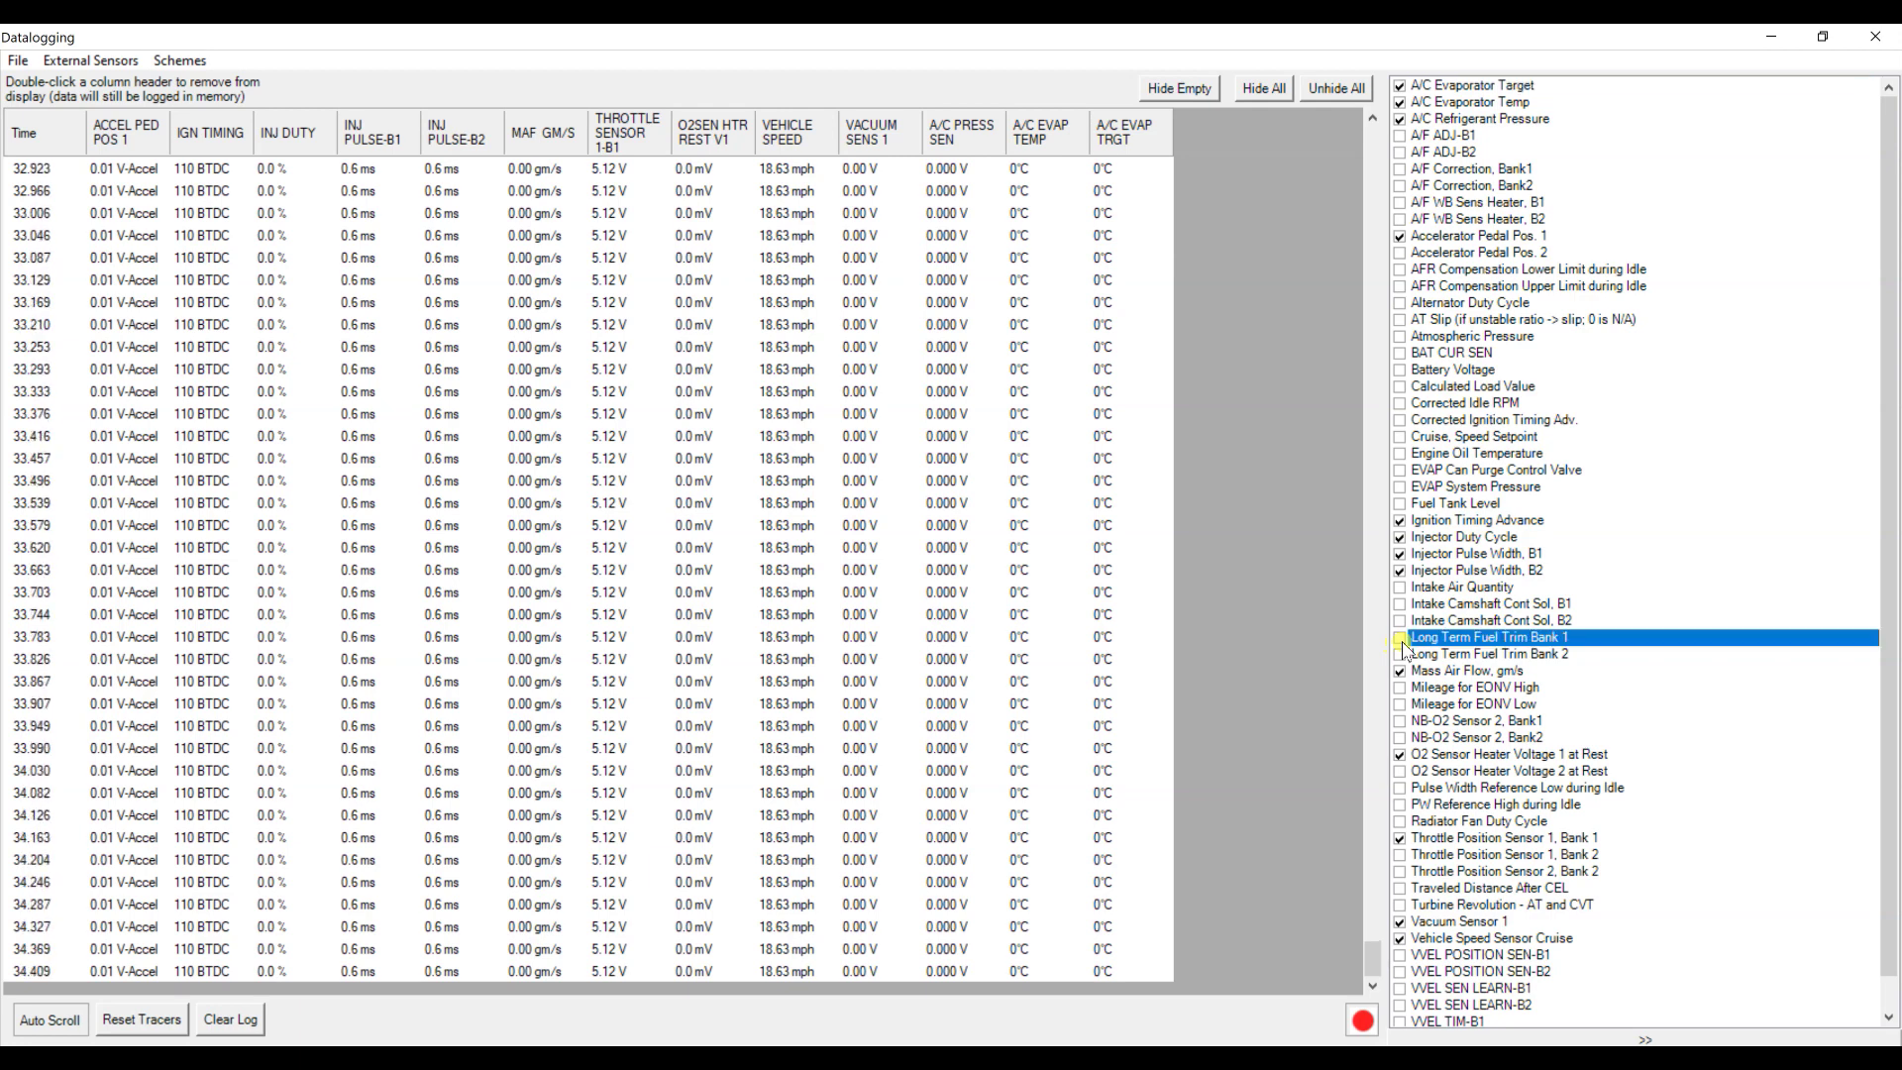
{"action": "left_click", "coordinate": [1401, 654]}
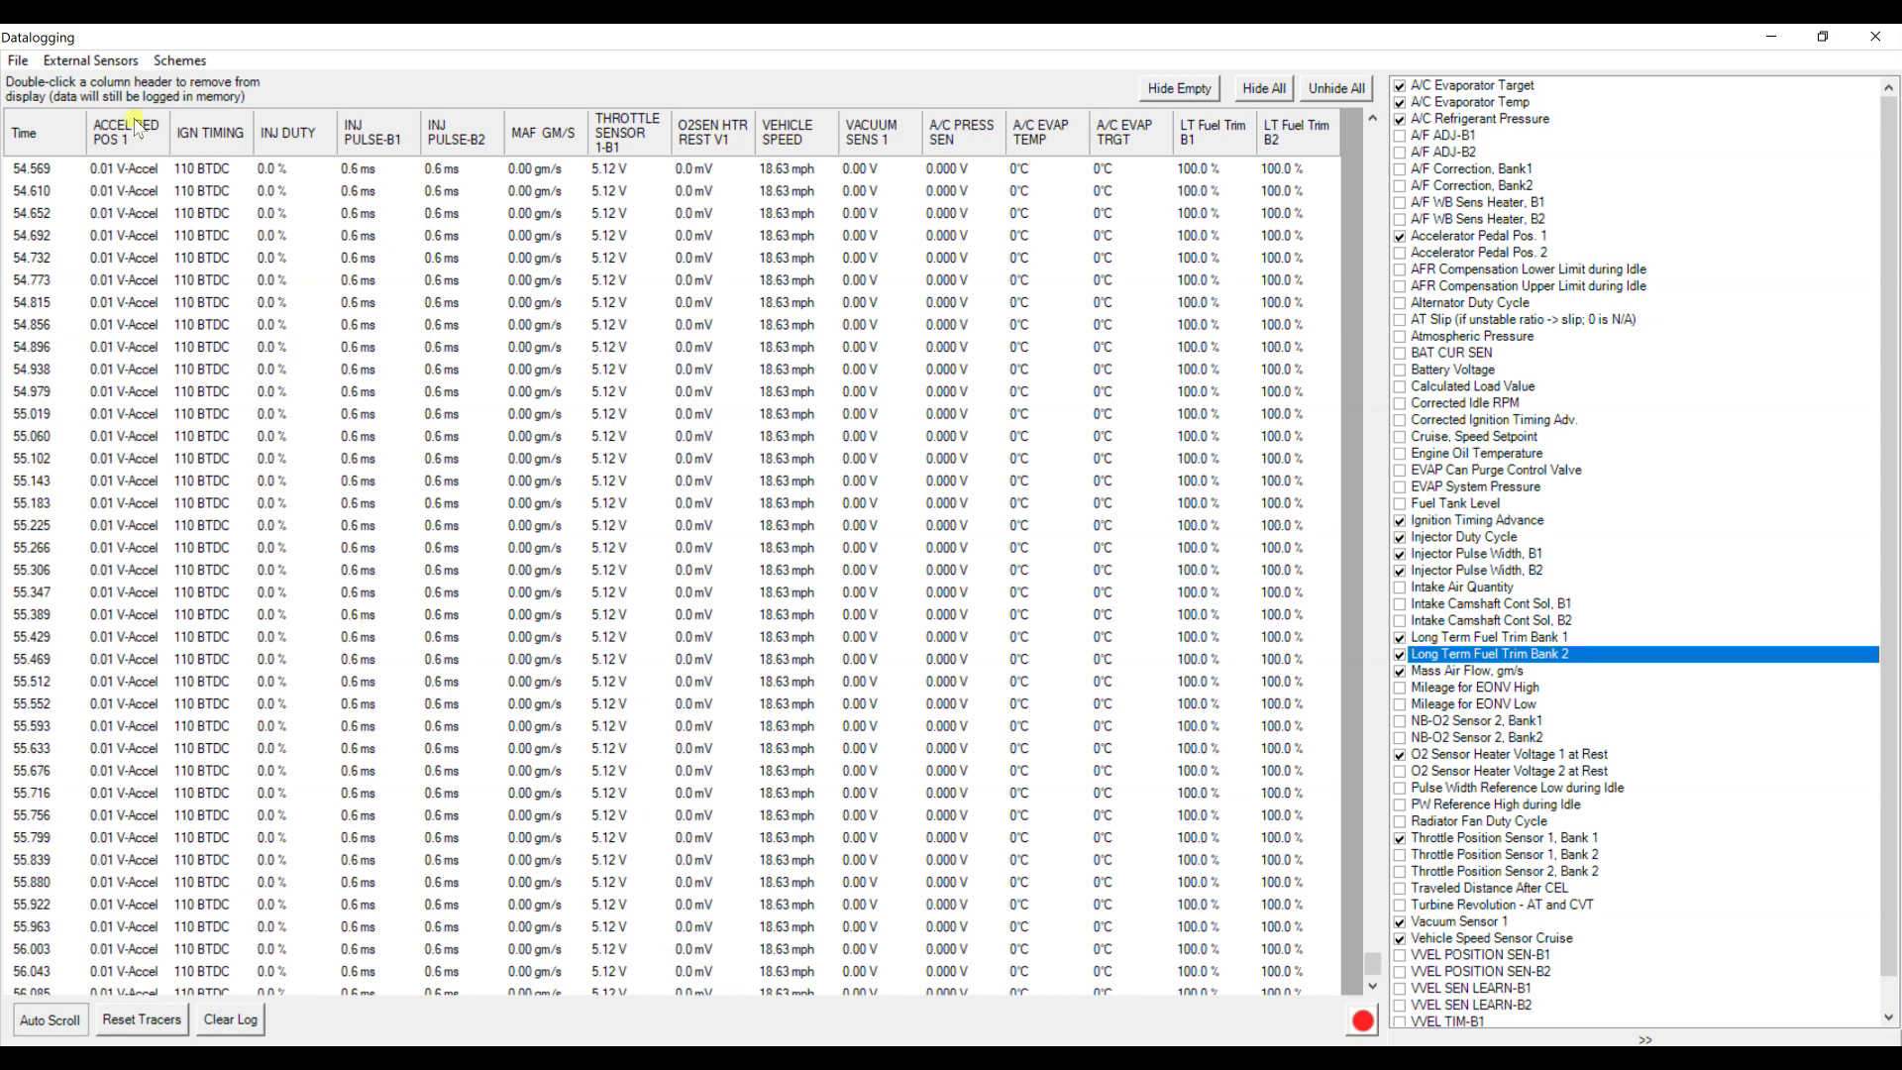
{"action": "left_click", "coordinate": [19, 62]}
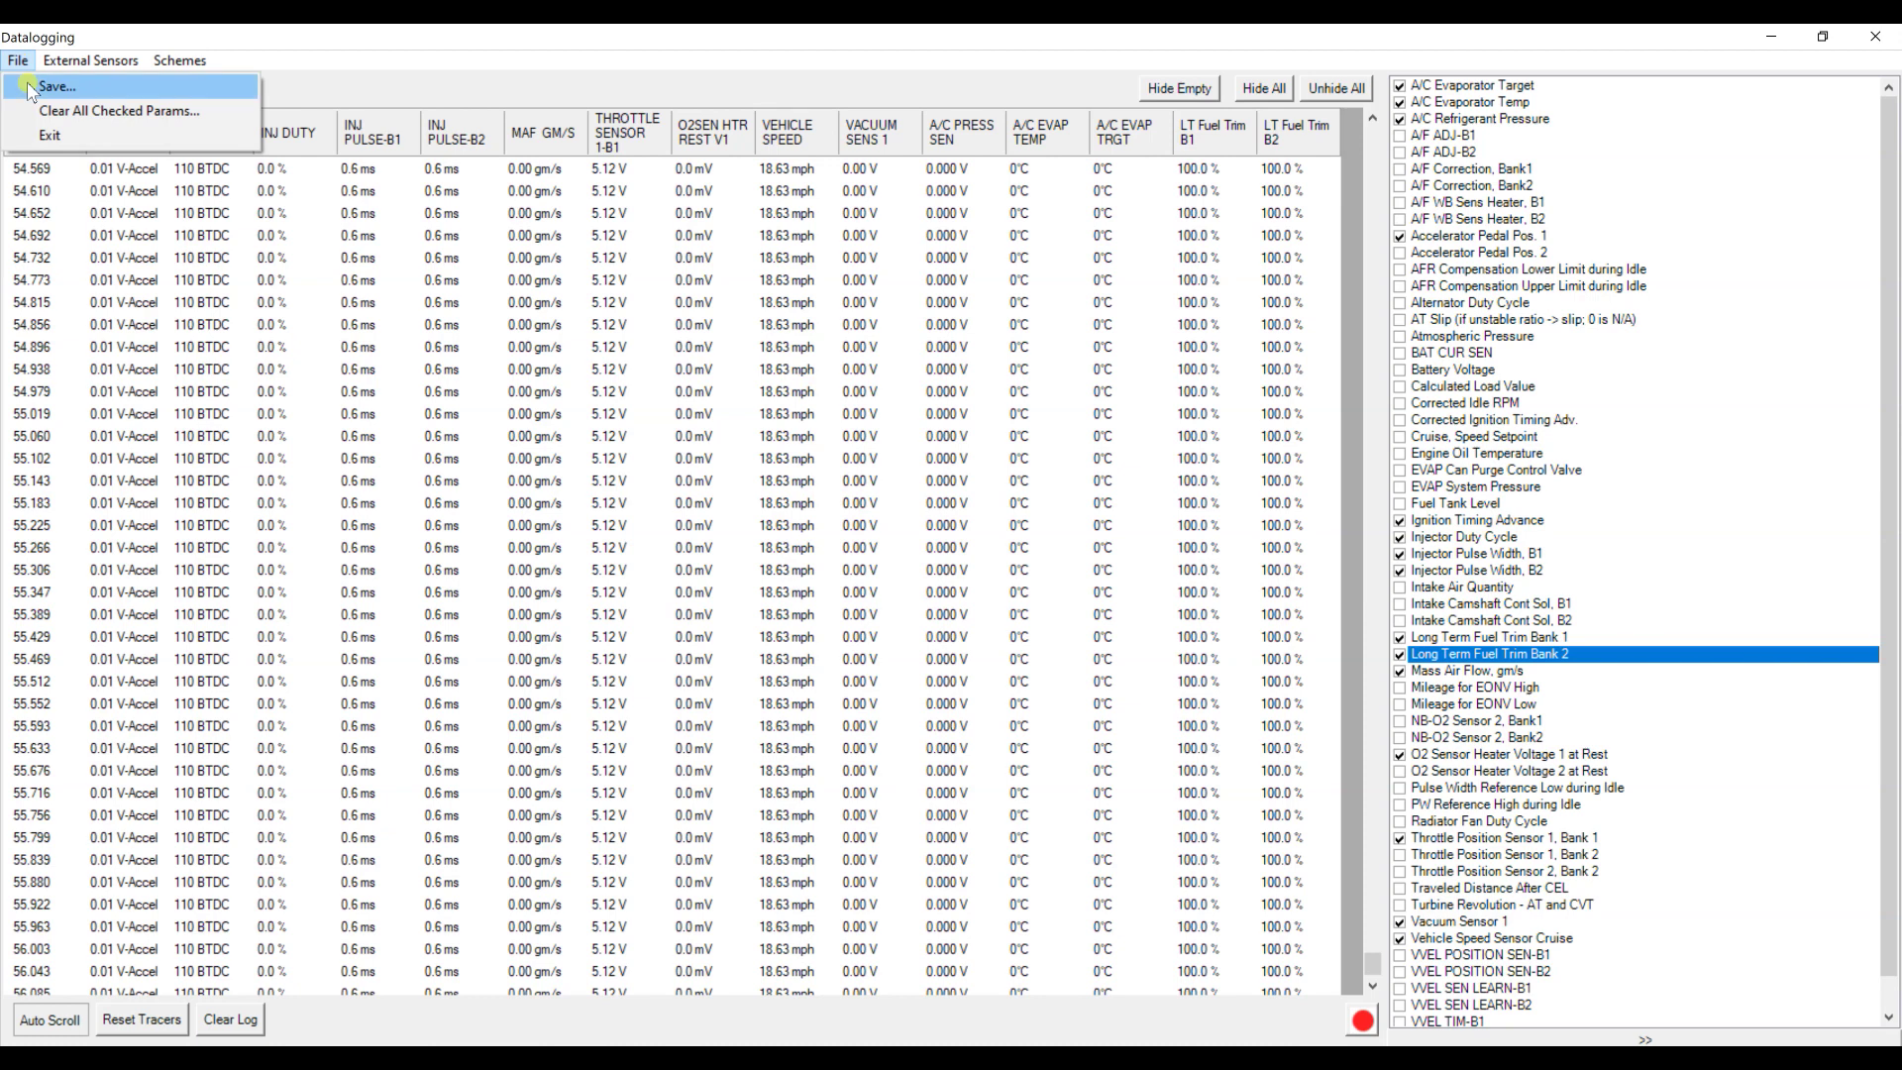
Step: Clear the log, untick A/C Evaporator Target, Evaporator Temp and Refrigerant Pressure, and record again
{"action": "left_click", "coordinate": [30, 92]}
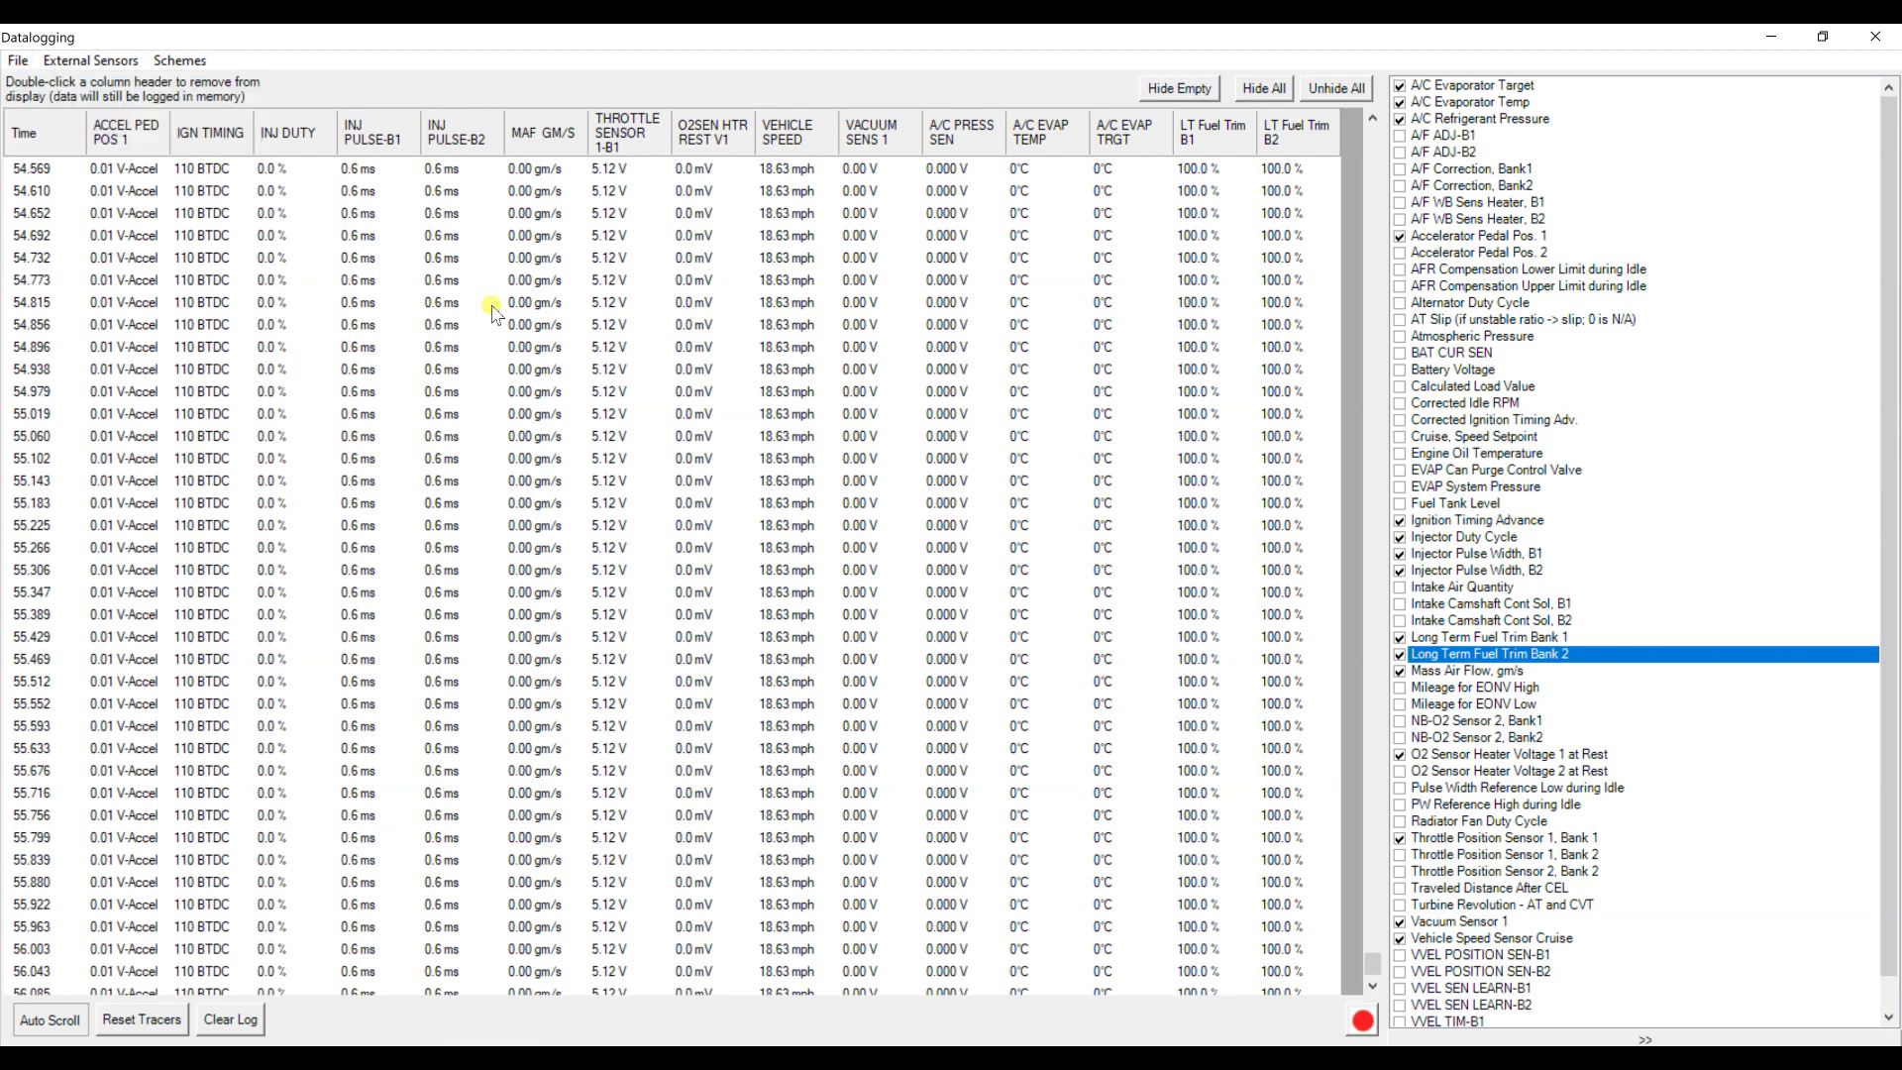
{"action": "left_click", "coordinate": [247, 1020]}
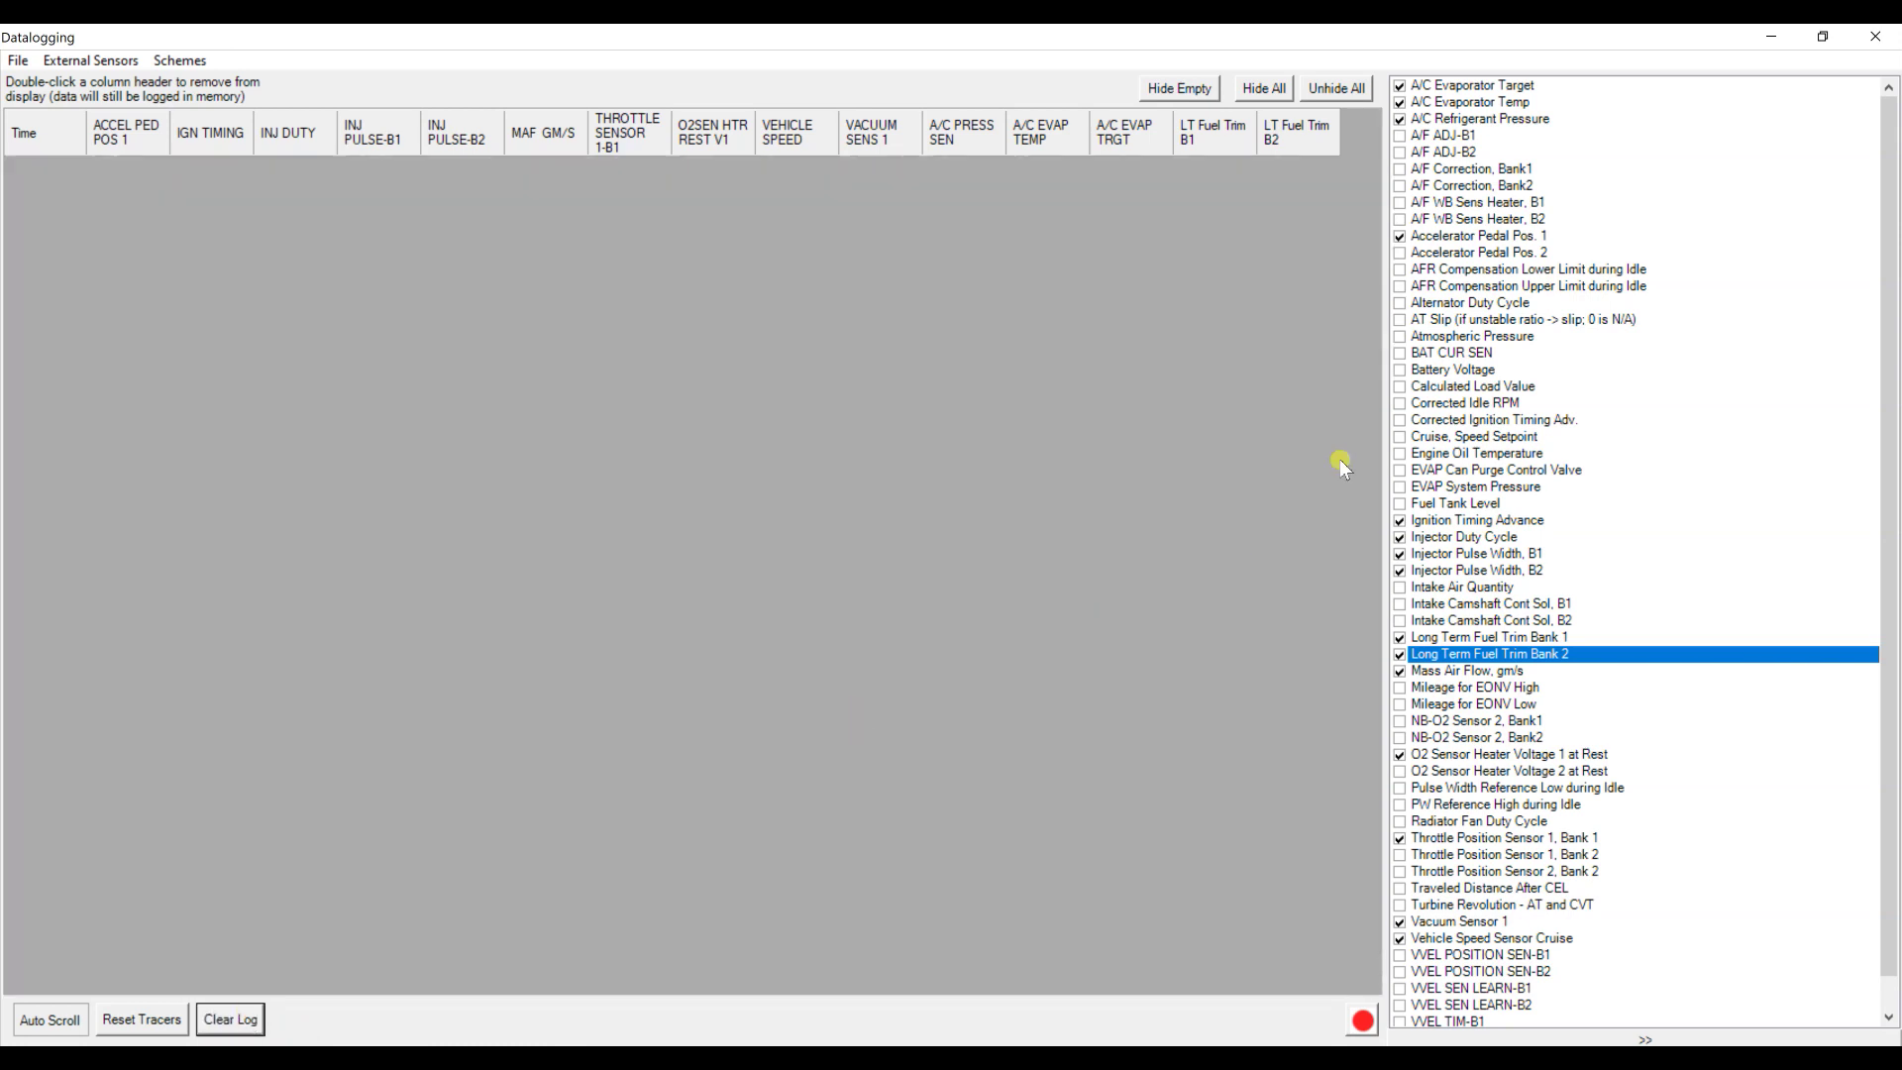
{"action": "left_click", "coordinate": [1400, 86]}
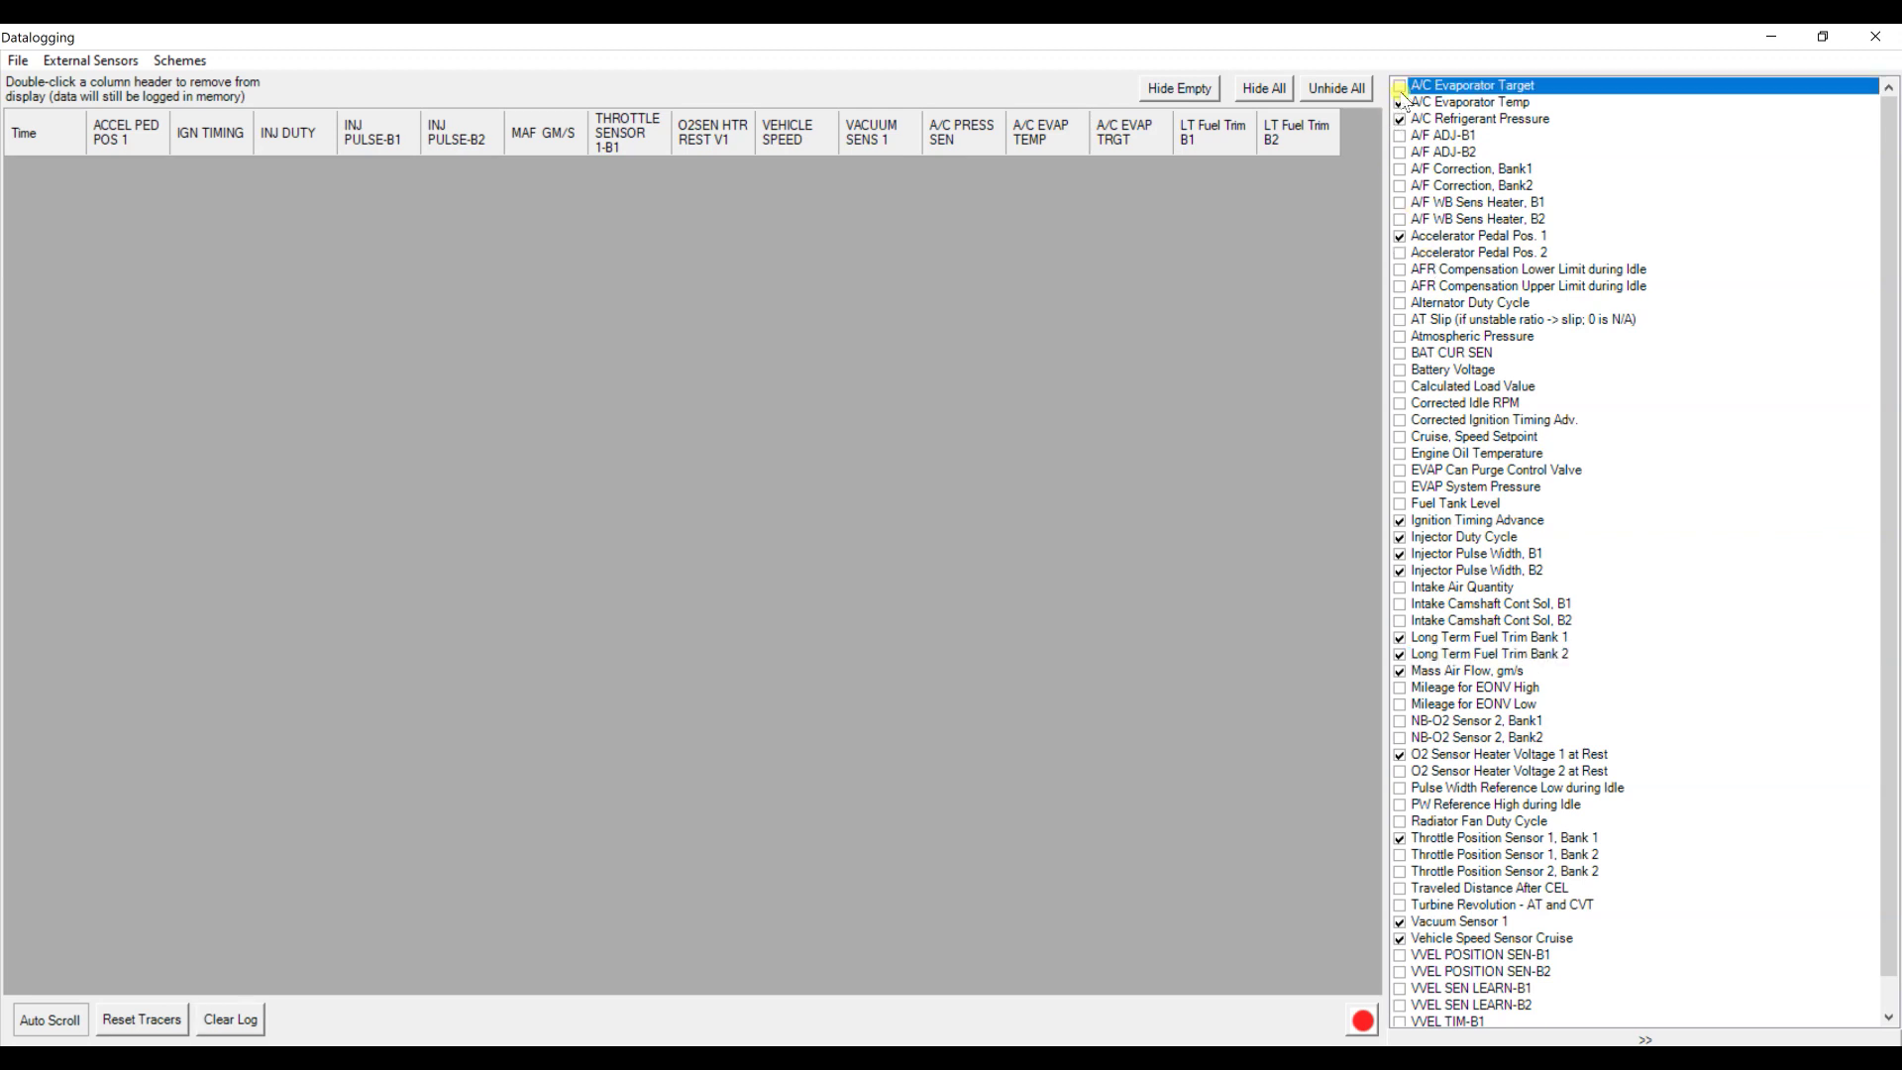
{"action": "left_click", "coordinate": [1400, 103]}
{"action": "left_click", "coordinate": [1399, 119]}
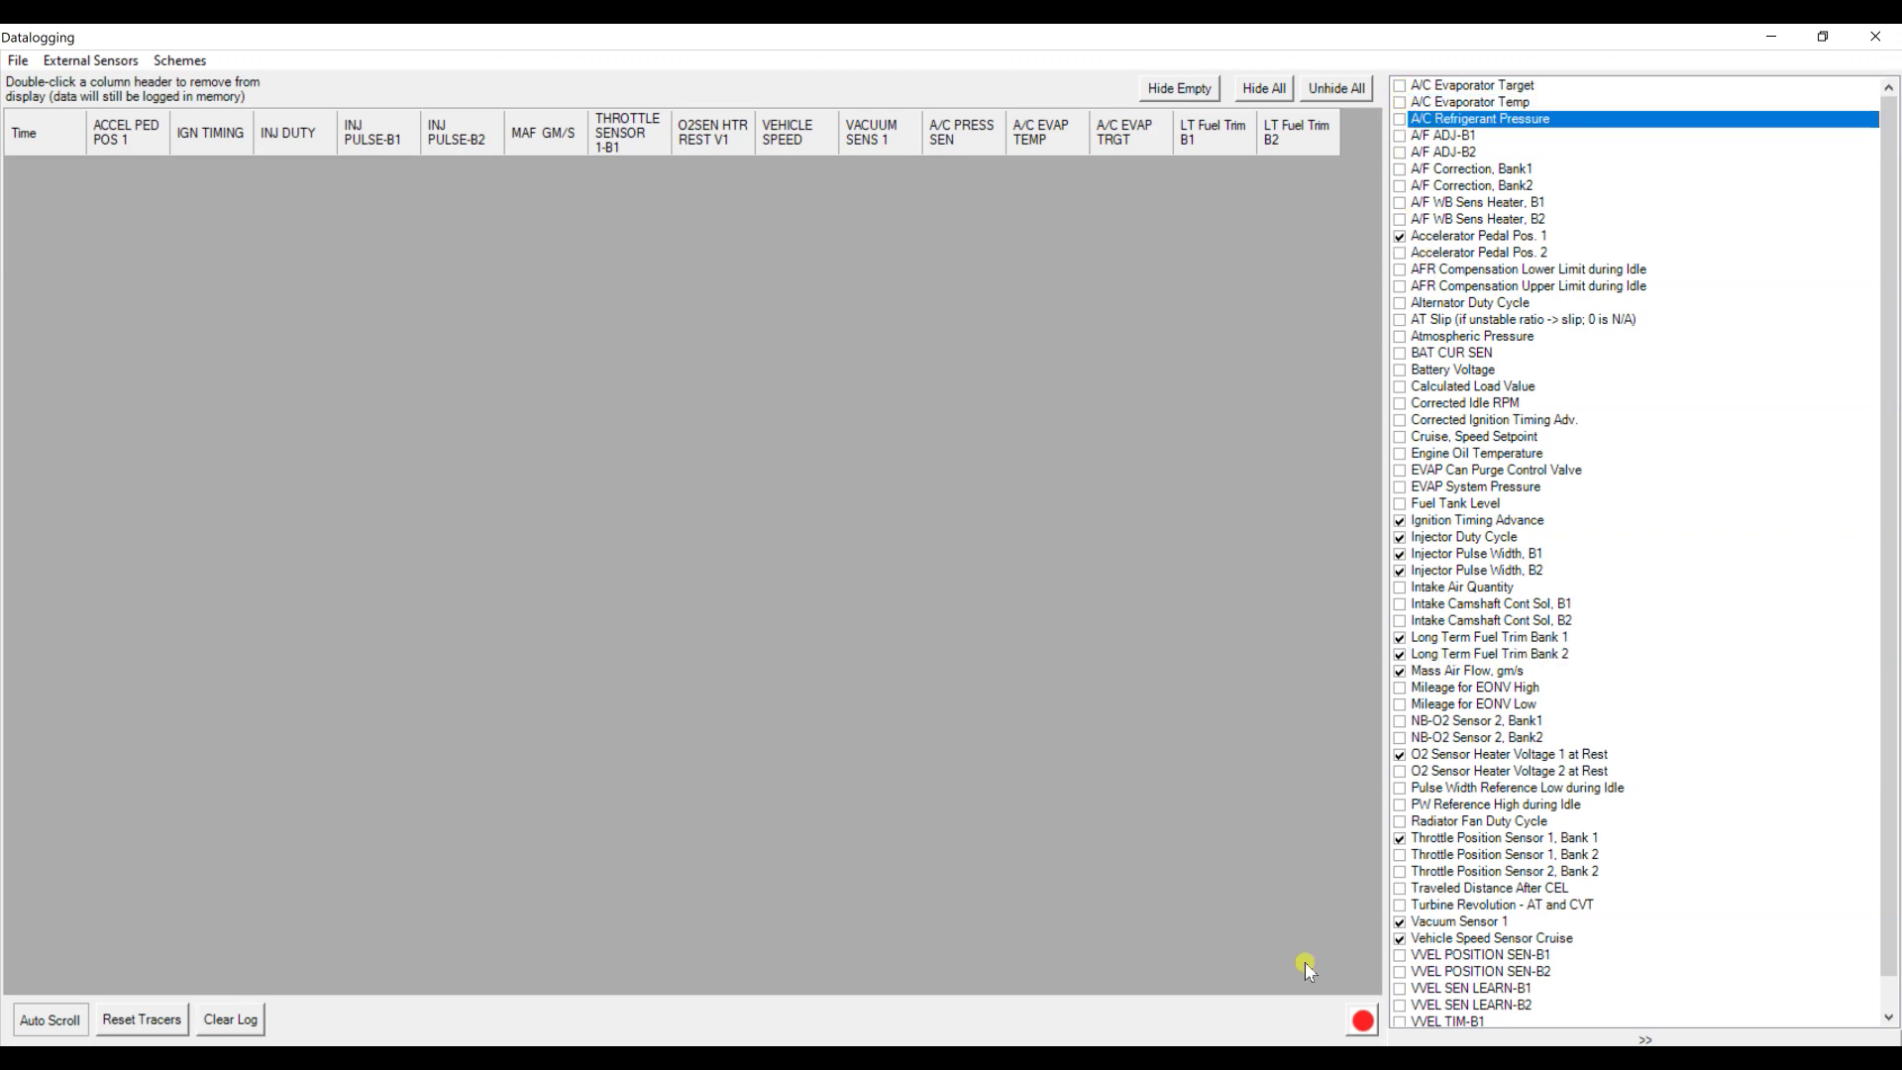
{"action": "left_click", "coordinate": [1361, 1022]}
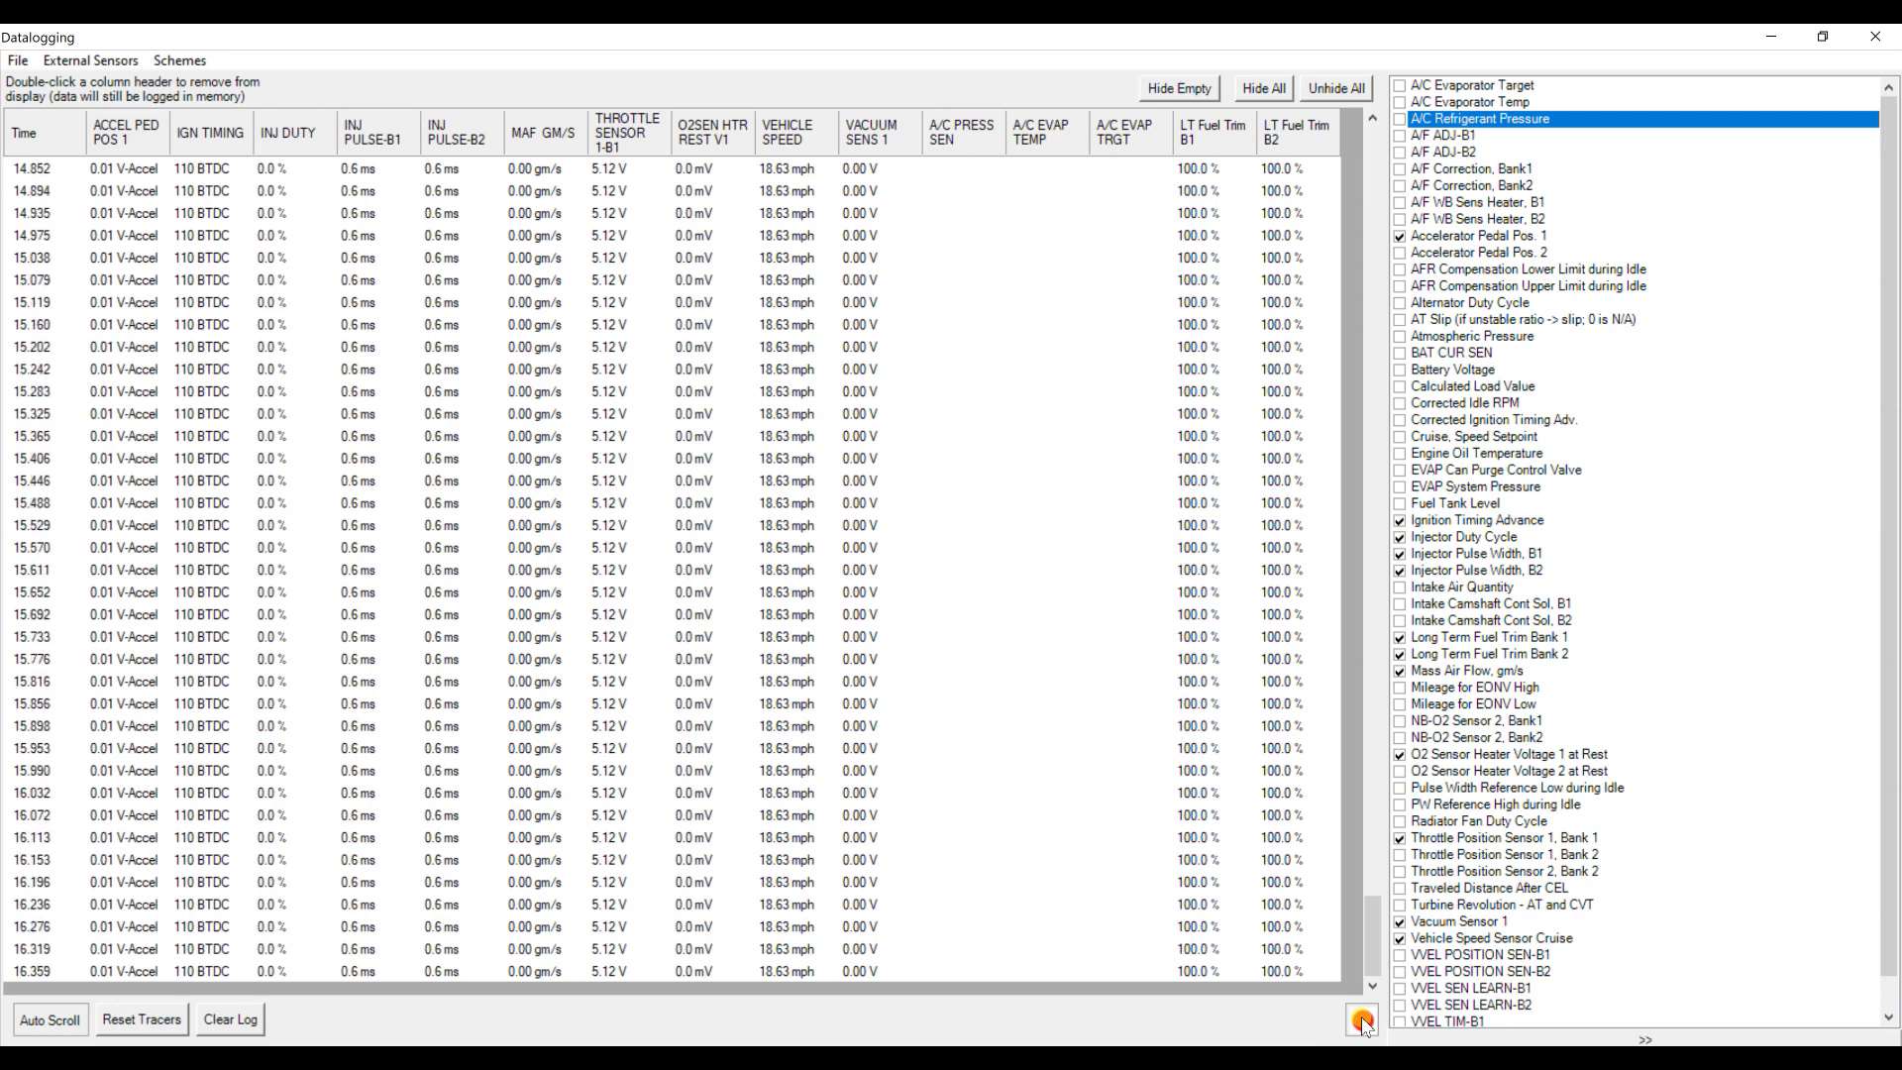
Step: Stop the recording at about 16 seconds, scroll back through the rows, and close Datalogging
{"action": "left_click", "coordinate": [1373, 934]}
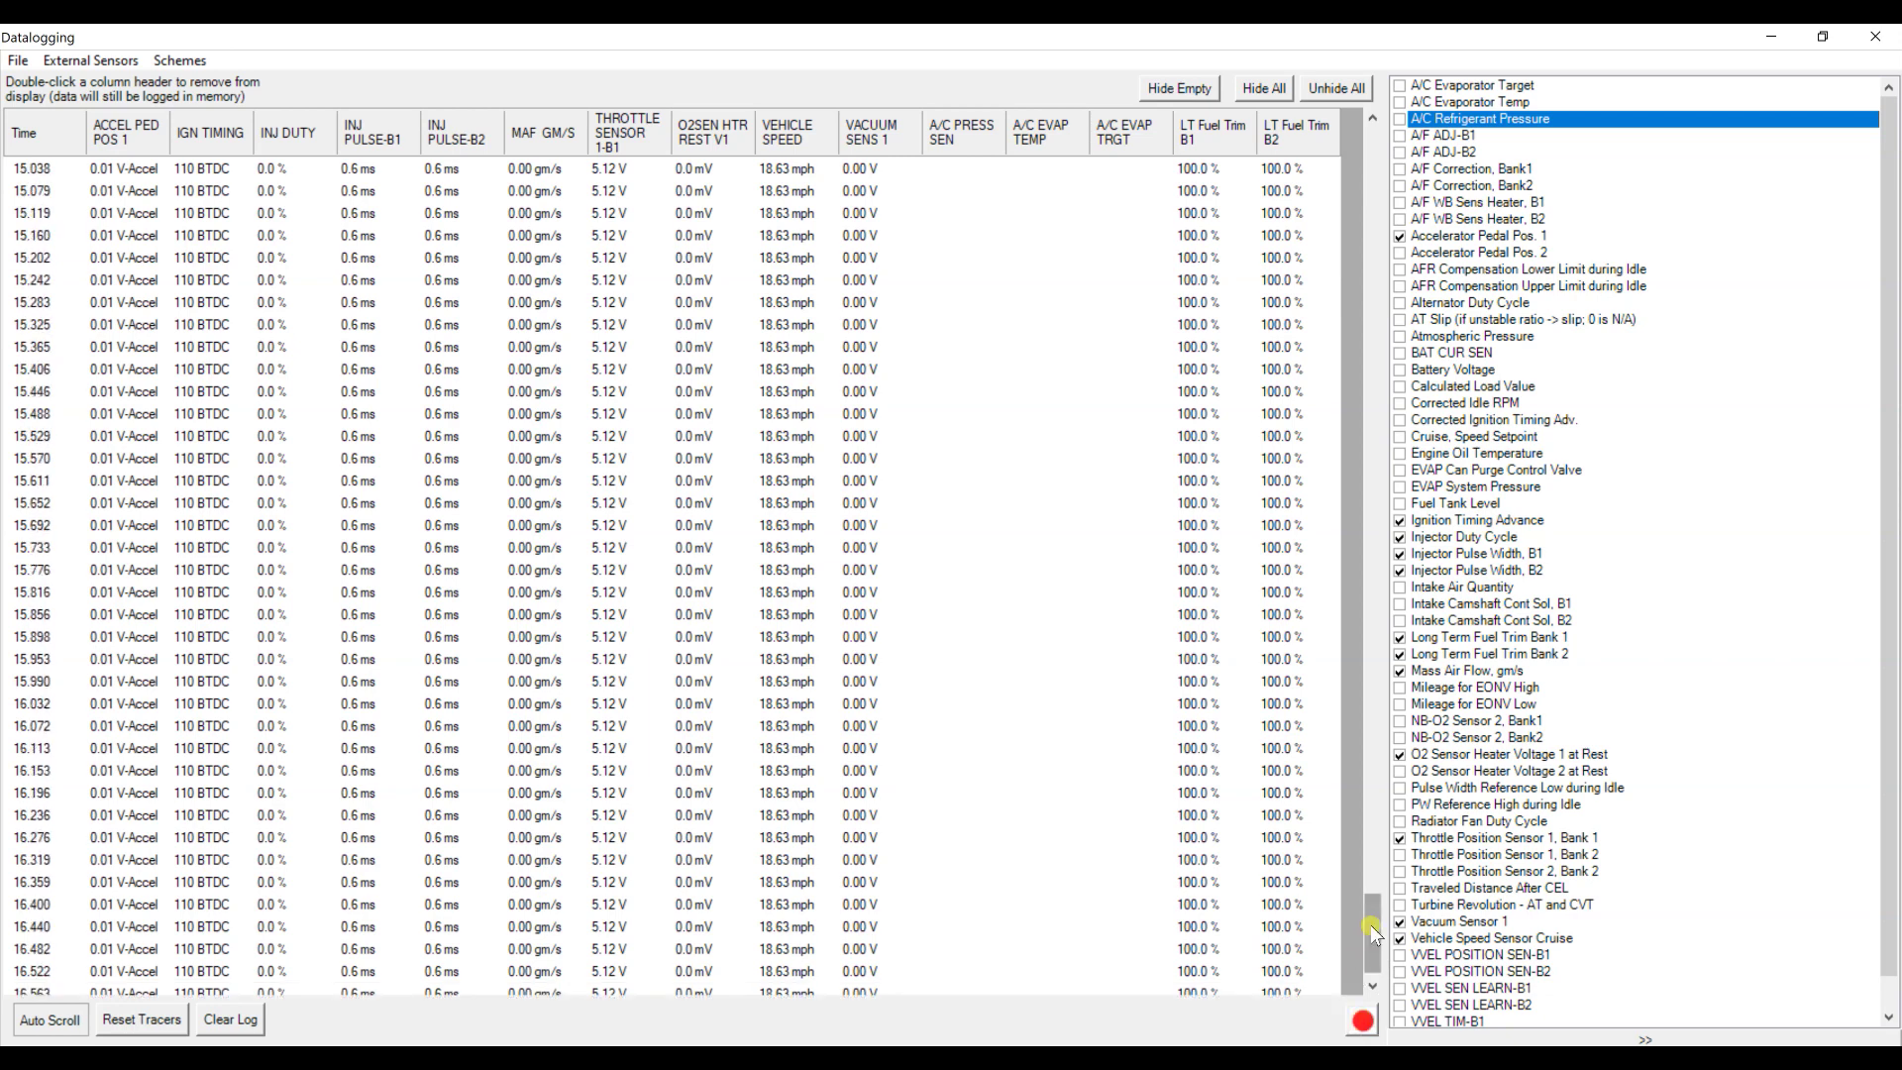
{"action": "left_click_drag", "start_coordinate": [1373, 934], "coordinate": [1373, 300]}
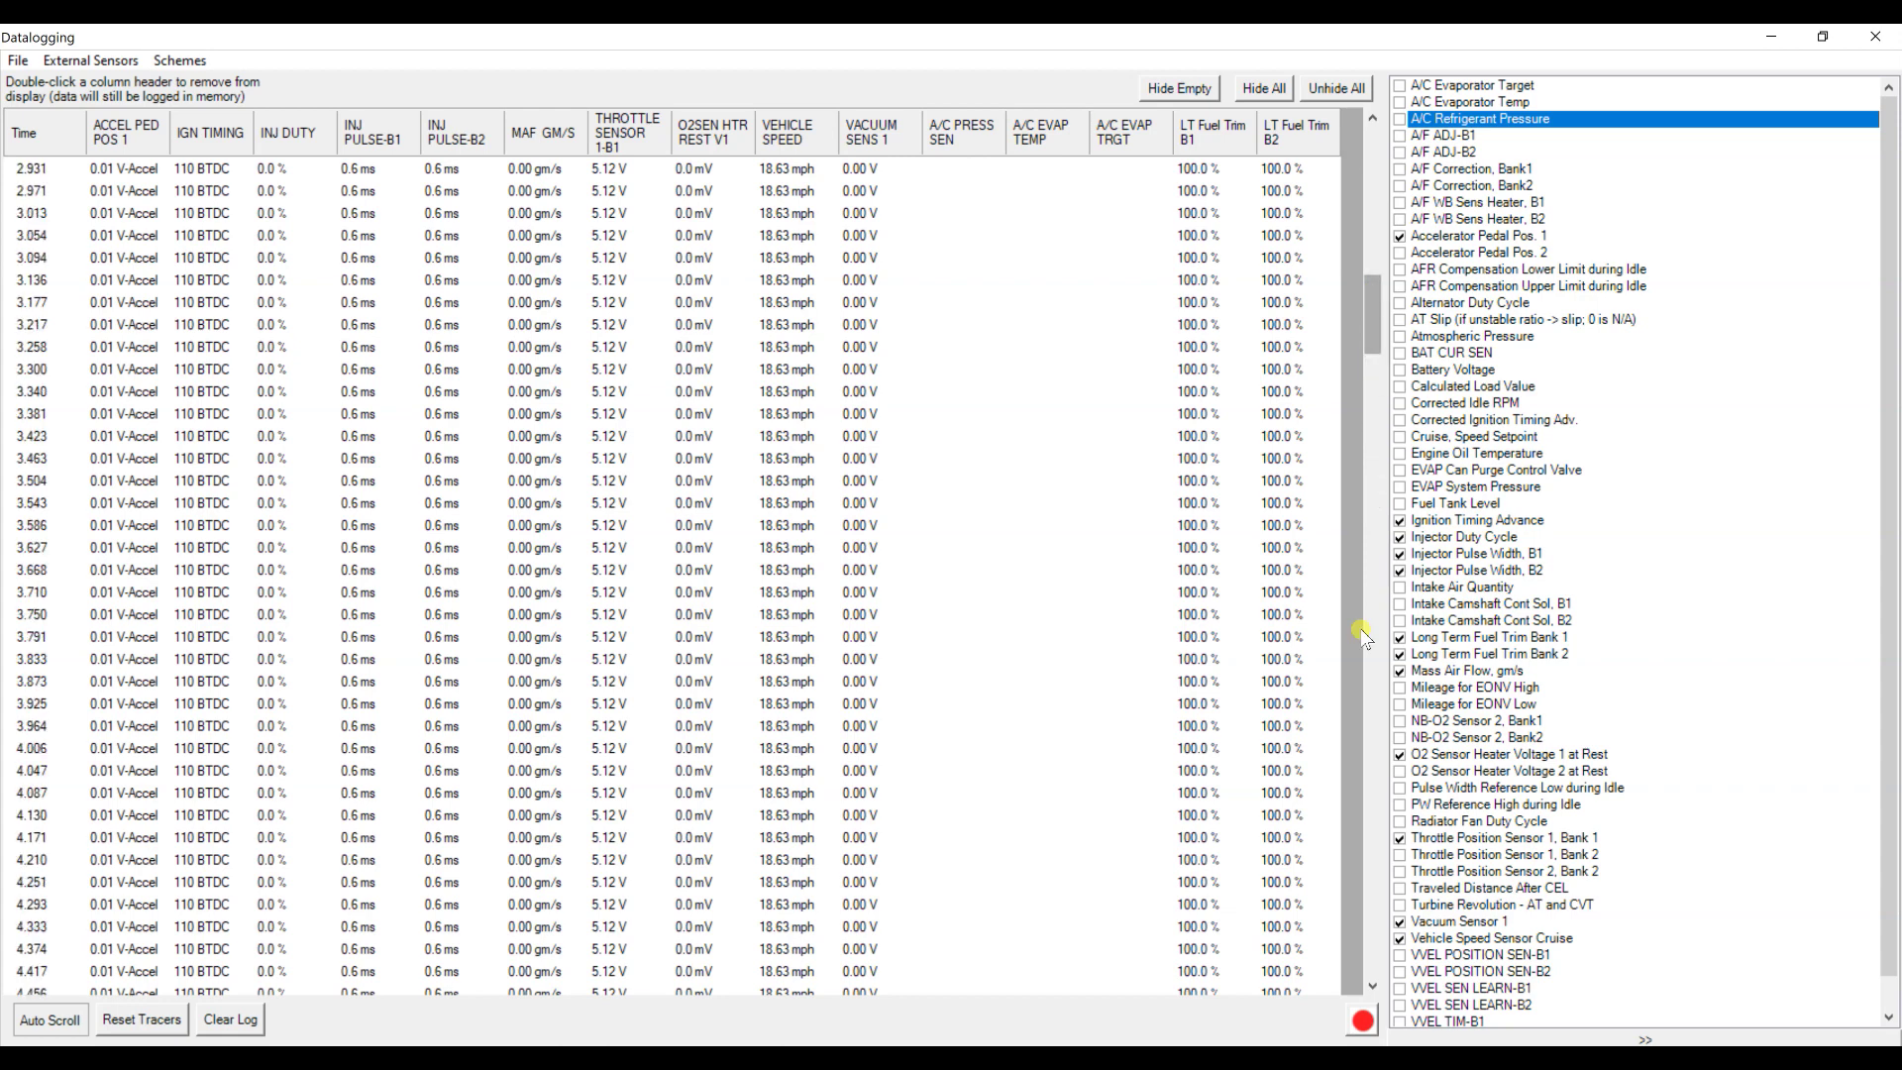
{"action": "left_click_drag", "start_coordinate": [1362, 634], "coordinate": [1357, 256]}
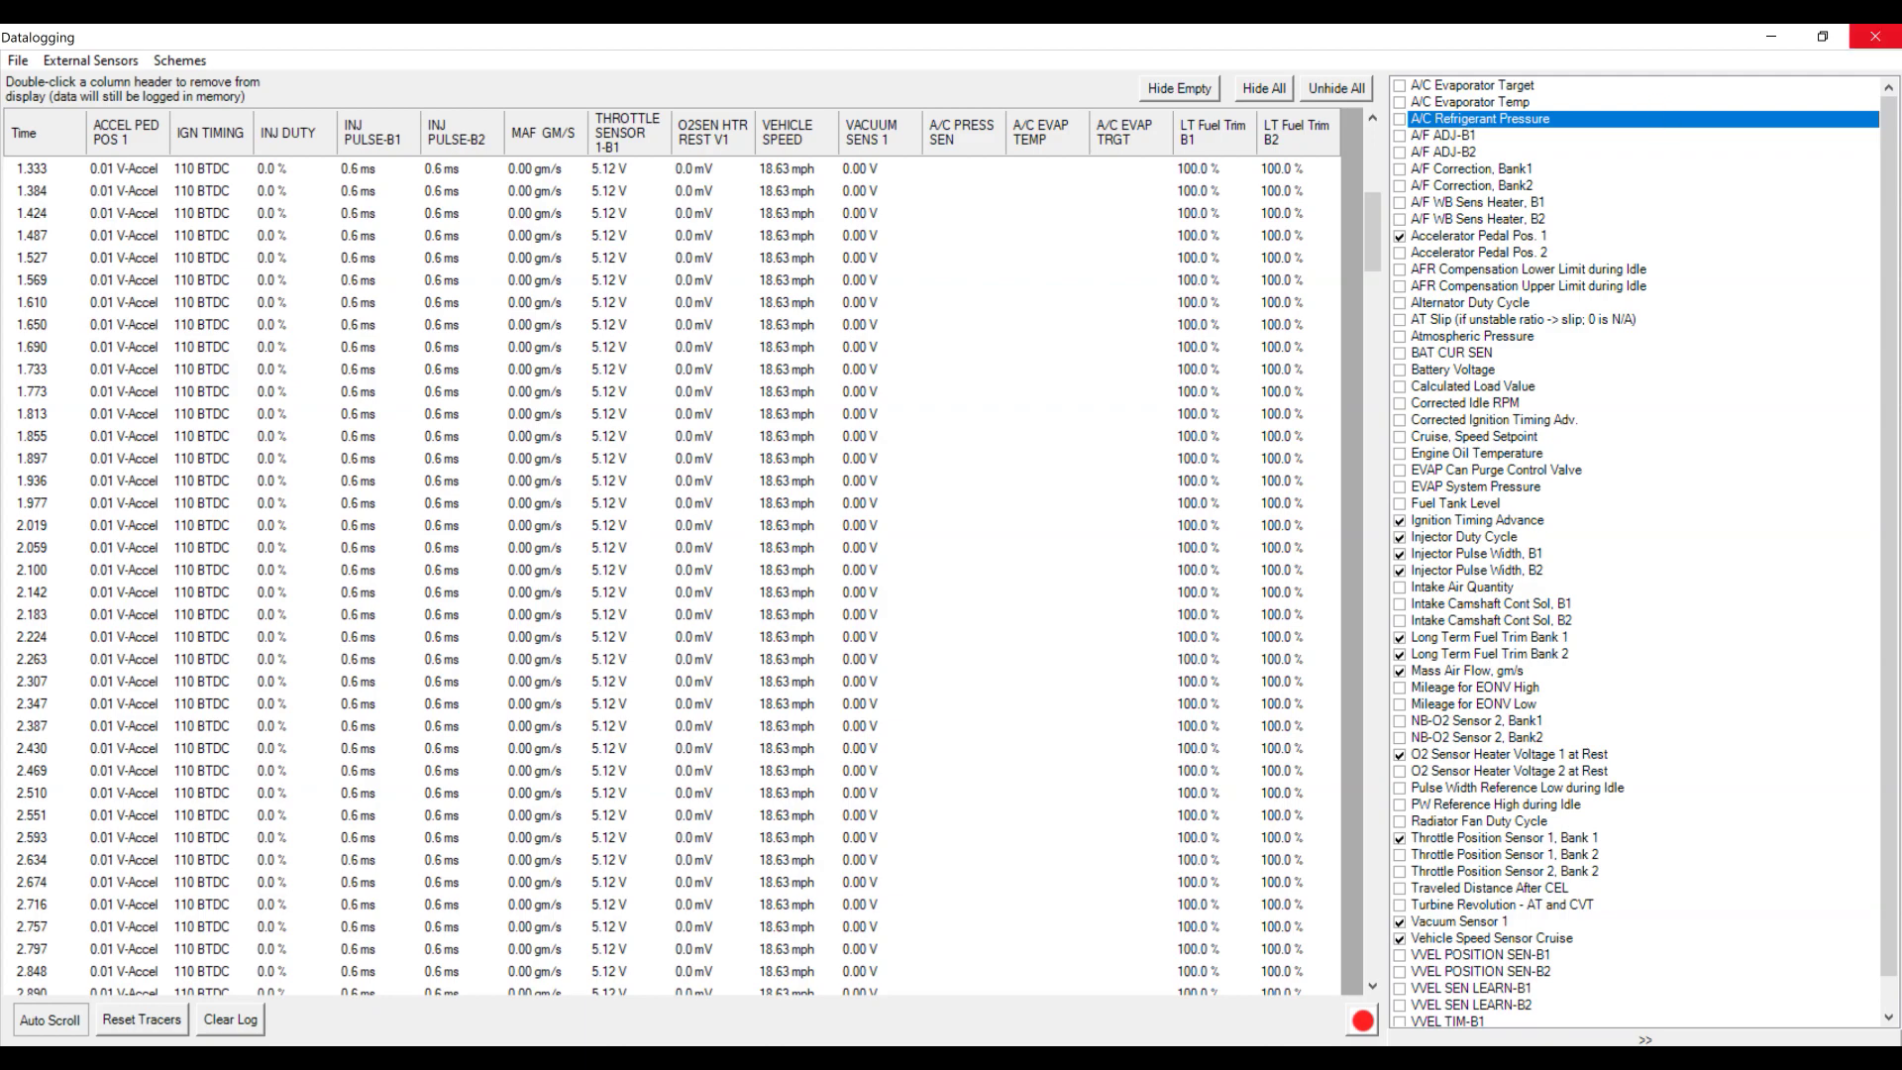
{"action": "left_click", "coordinate": [1875, 37]}
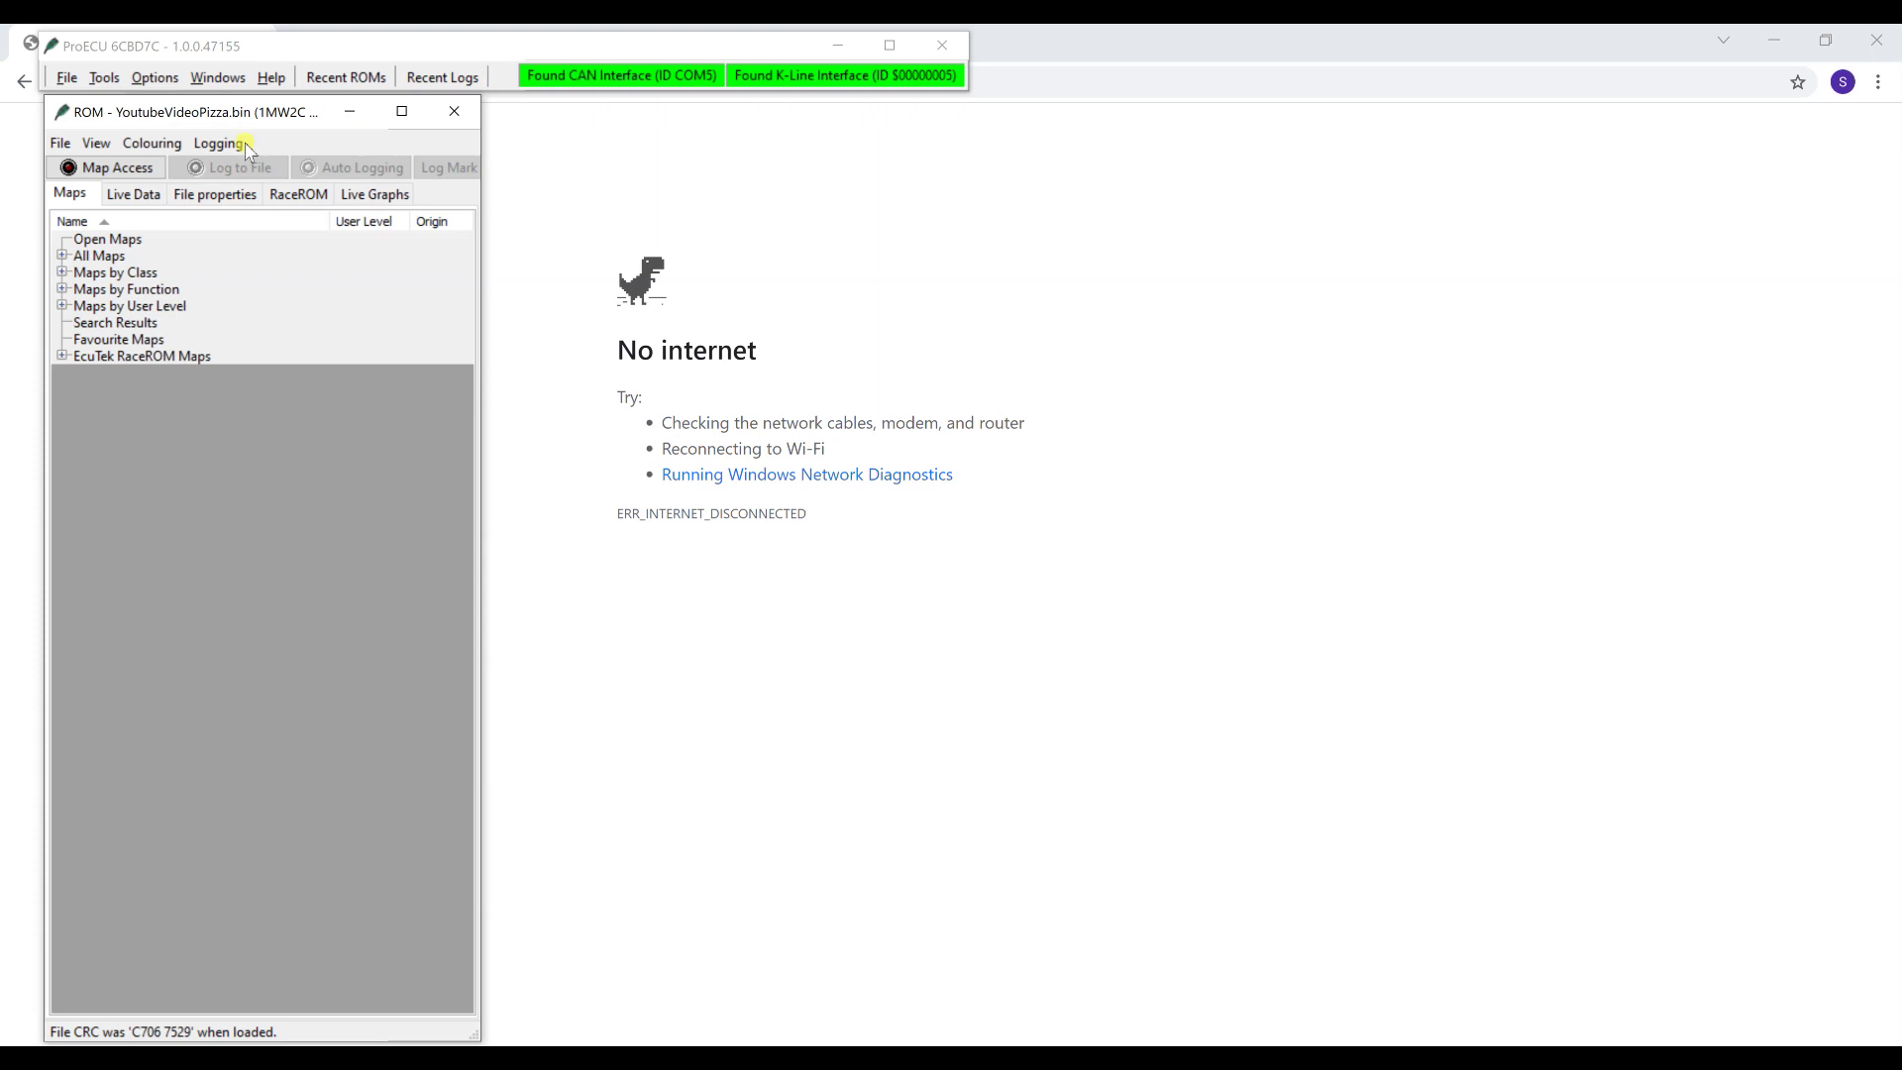
{"action": "left_click", "coordinate": [67, 79]}
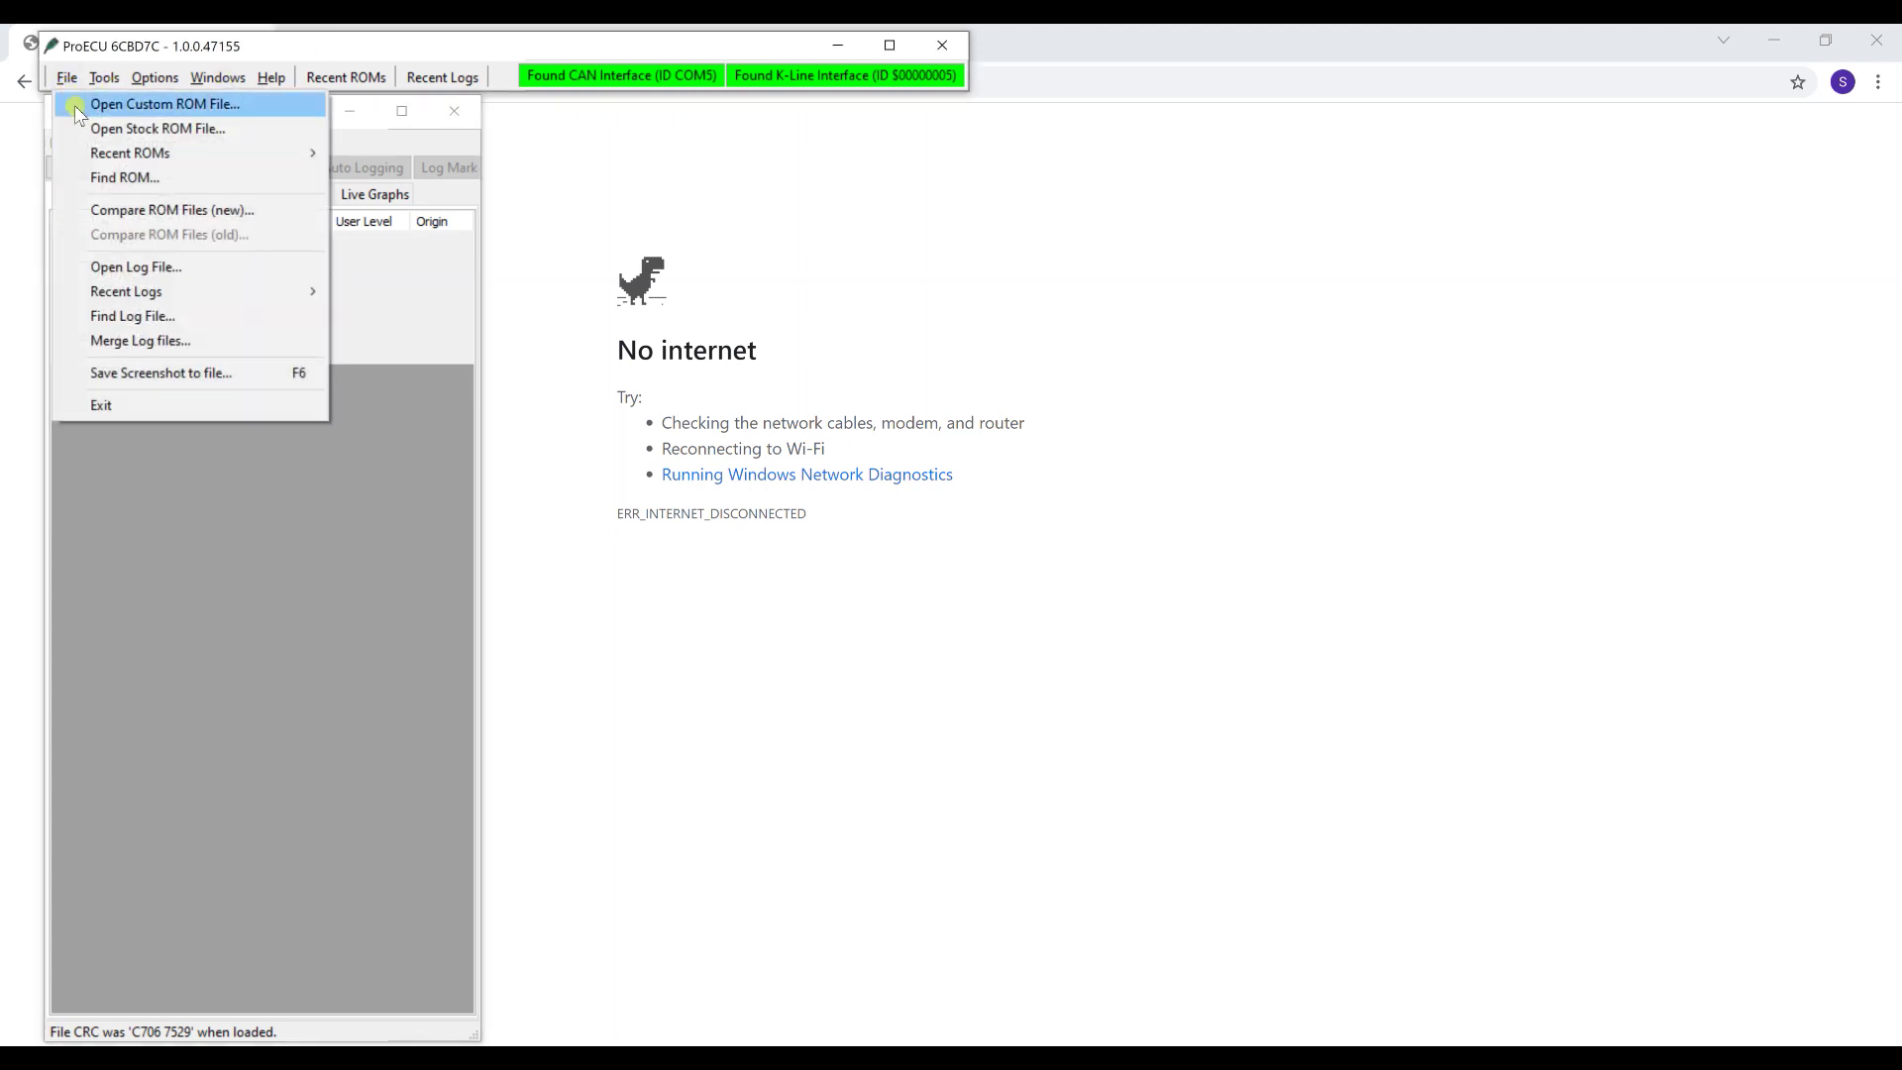
{"action": "left_click", "coordinate": [109, 54]}
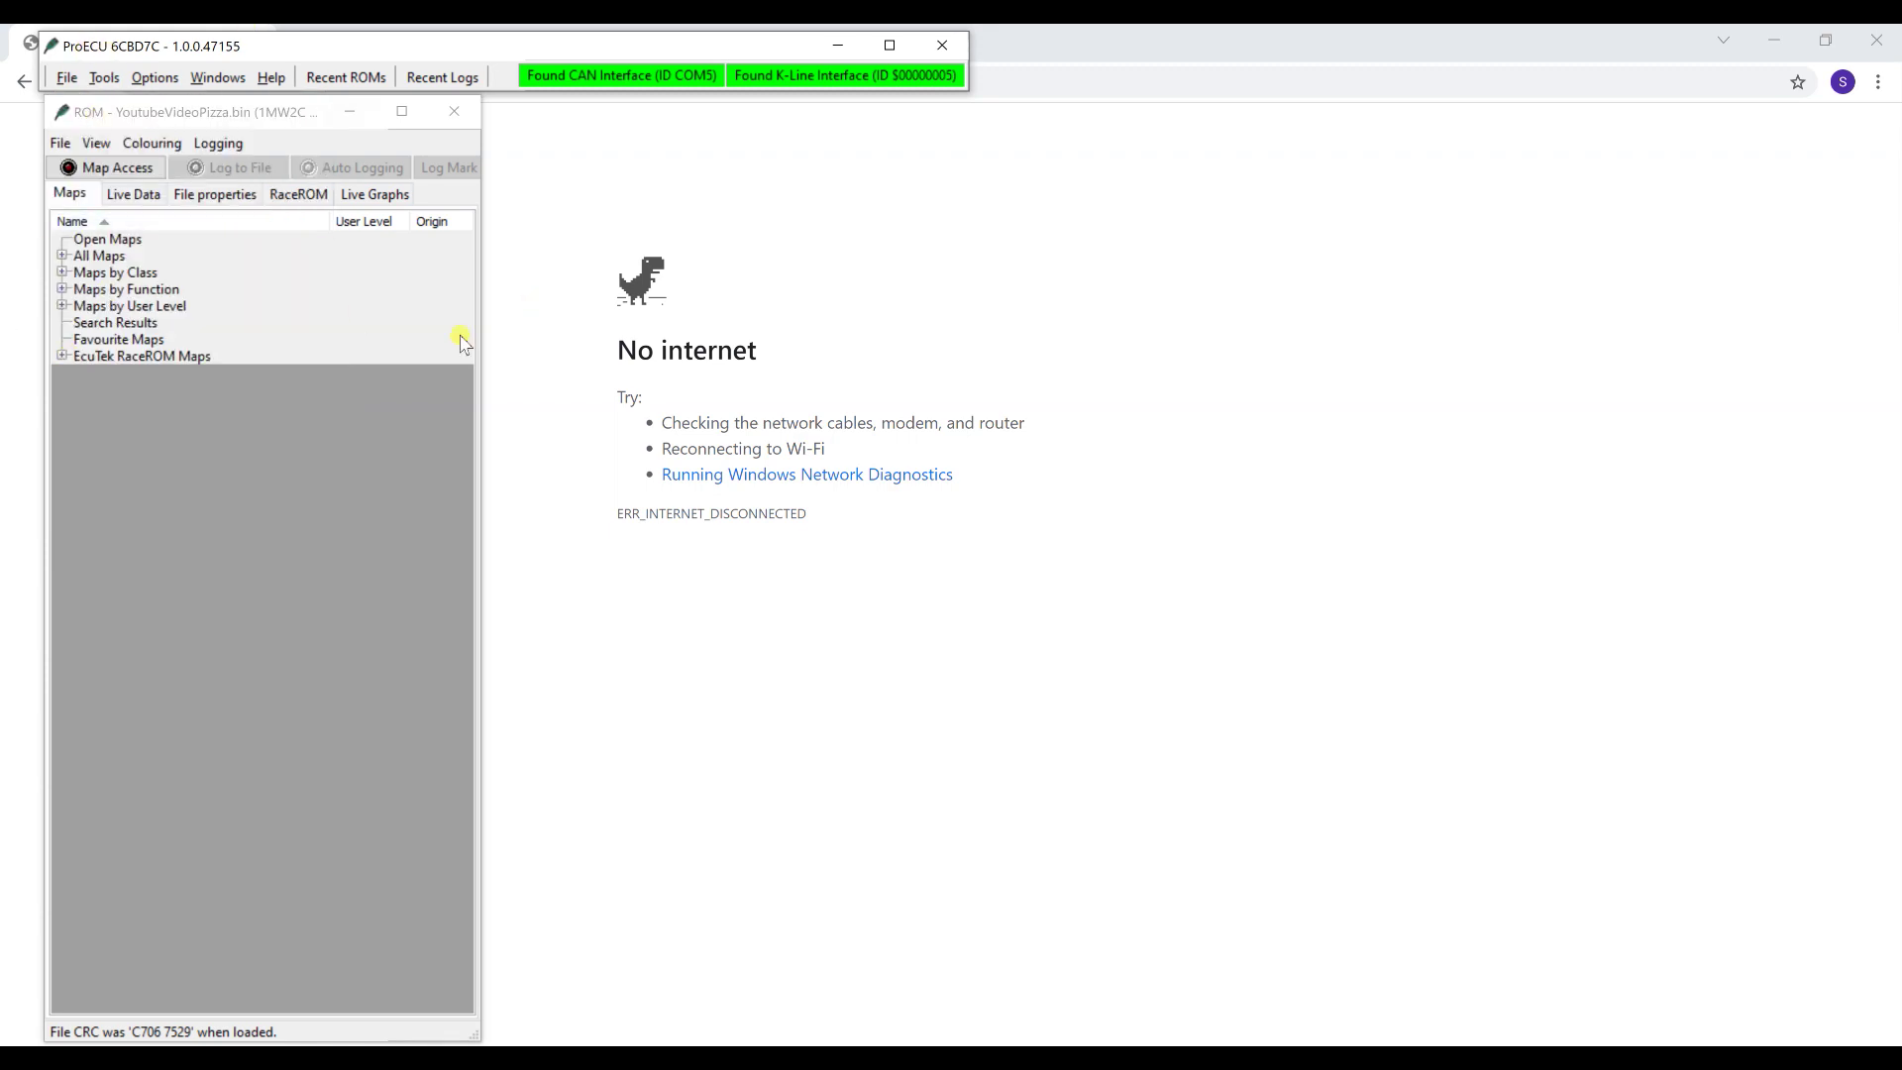
{"action": "left_click", "coordinate": [217, 118]}
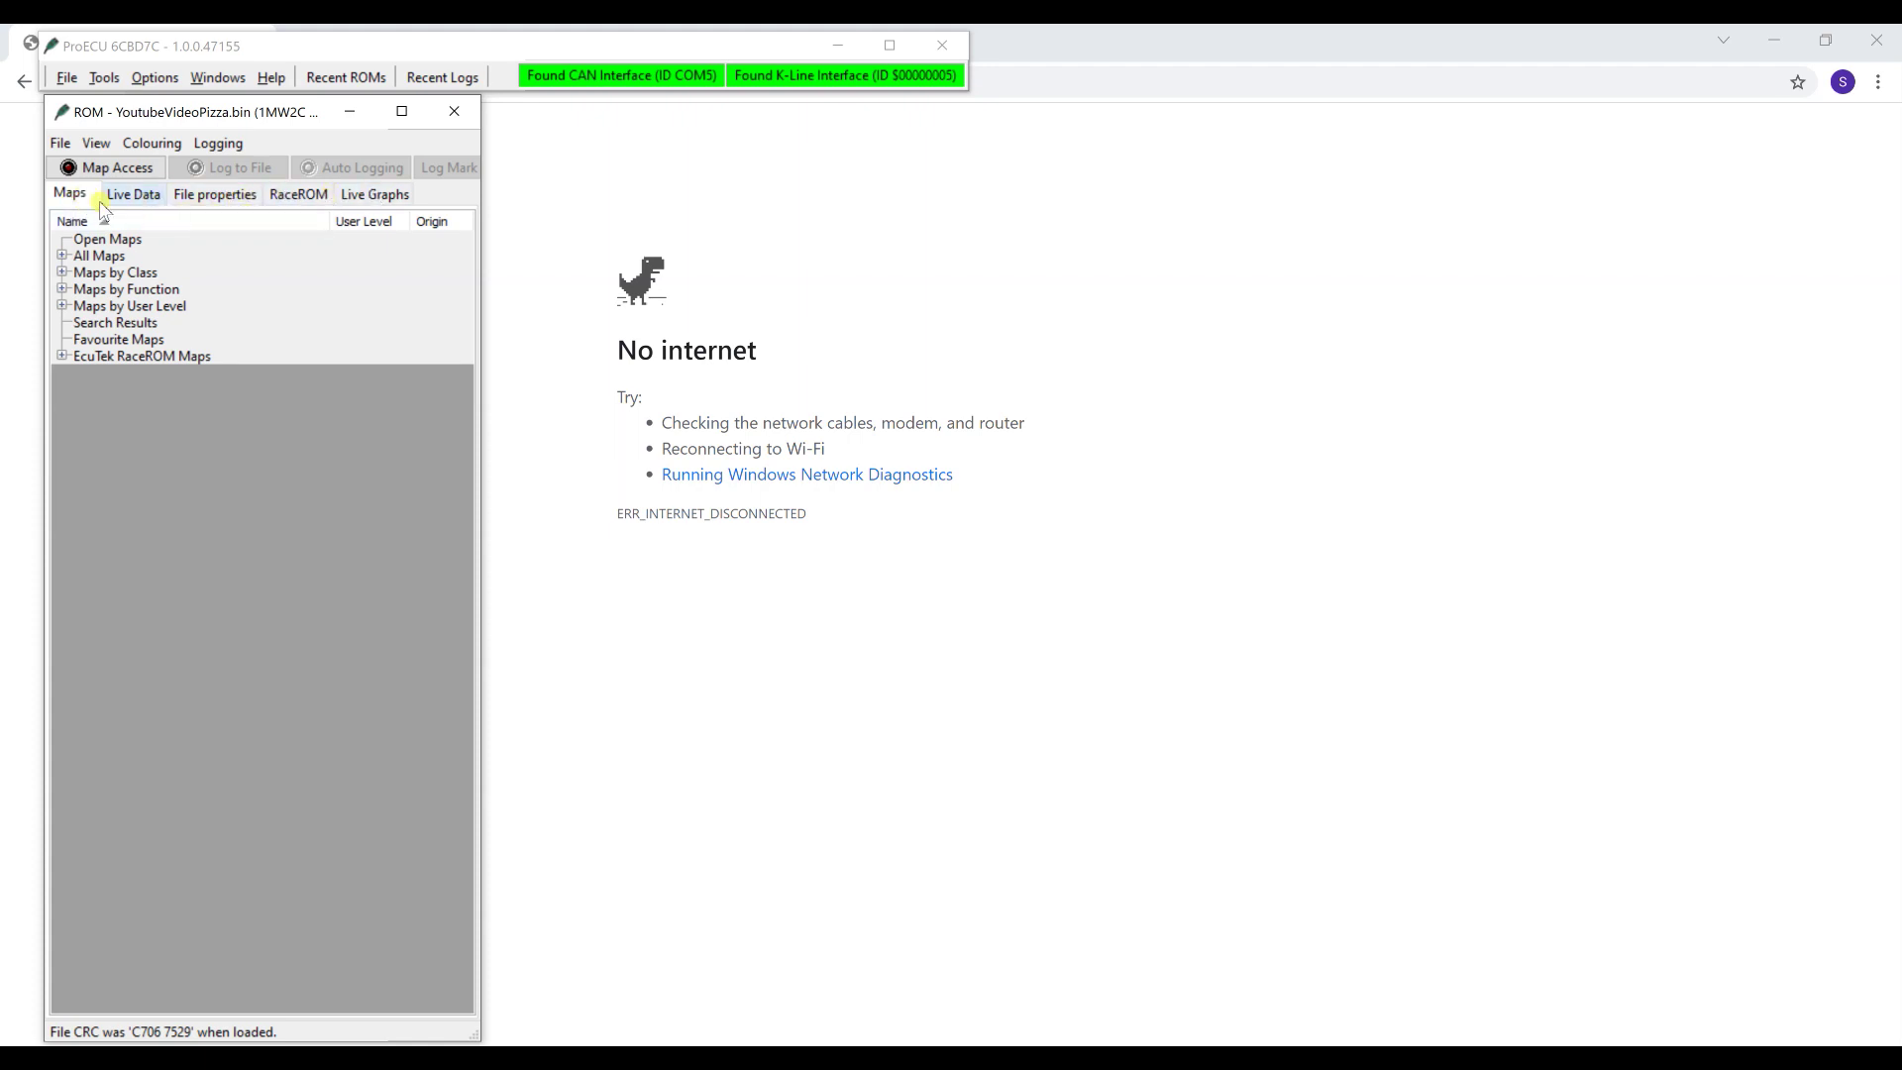
Step: Show ProECU's Live Data page, expanding then collapsing All Parameters to leave Logged Parameters listed
{"action": "left_click", "coordinate": [142, 196]}
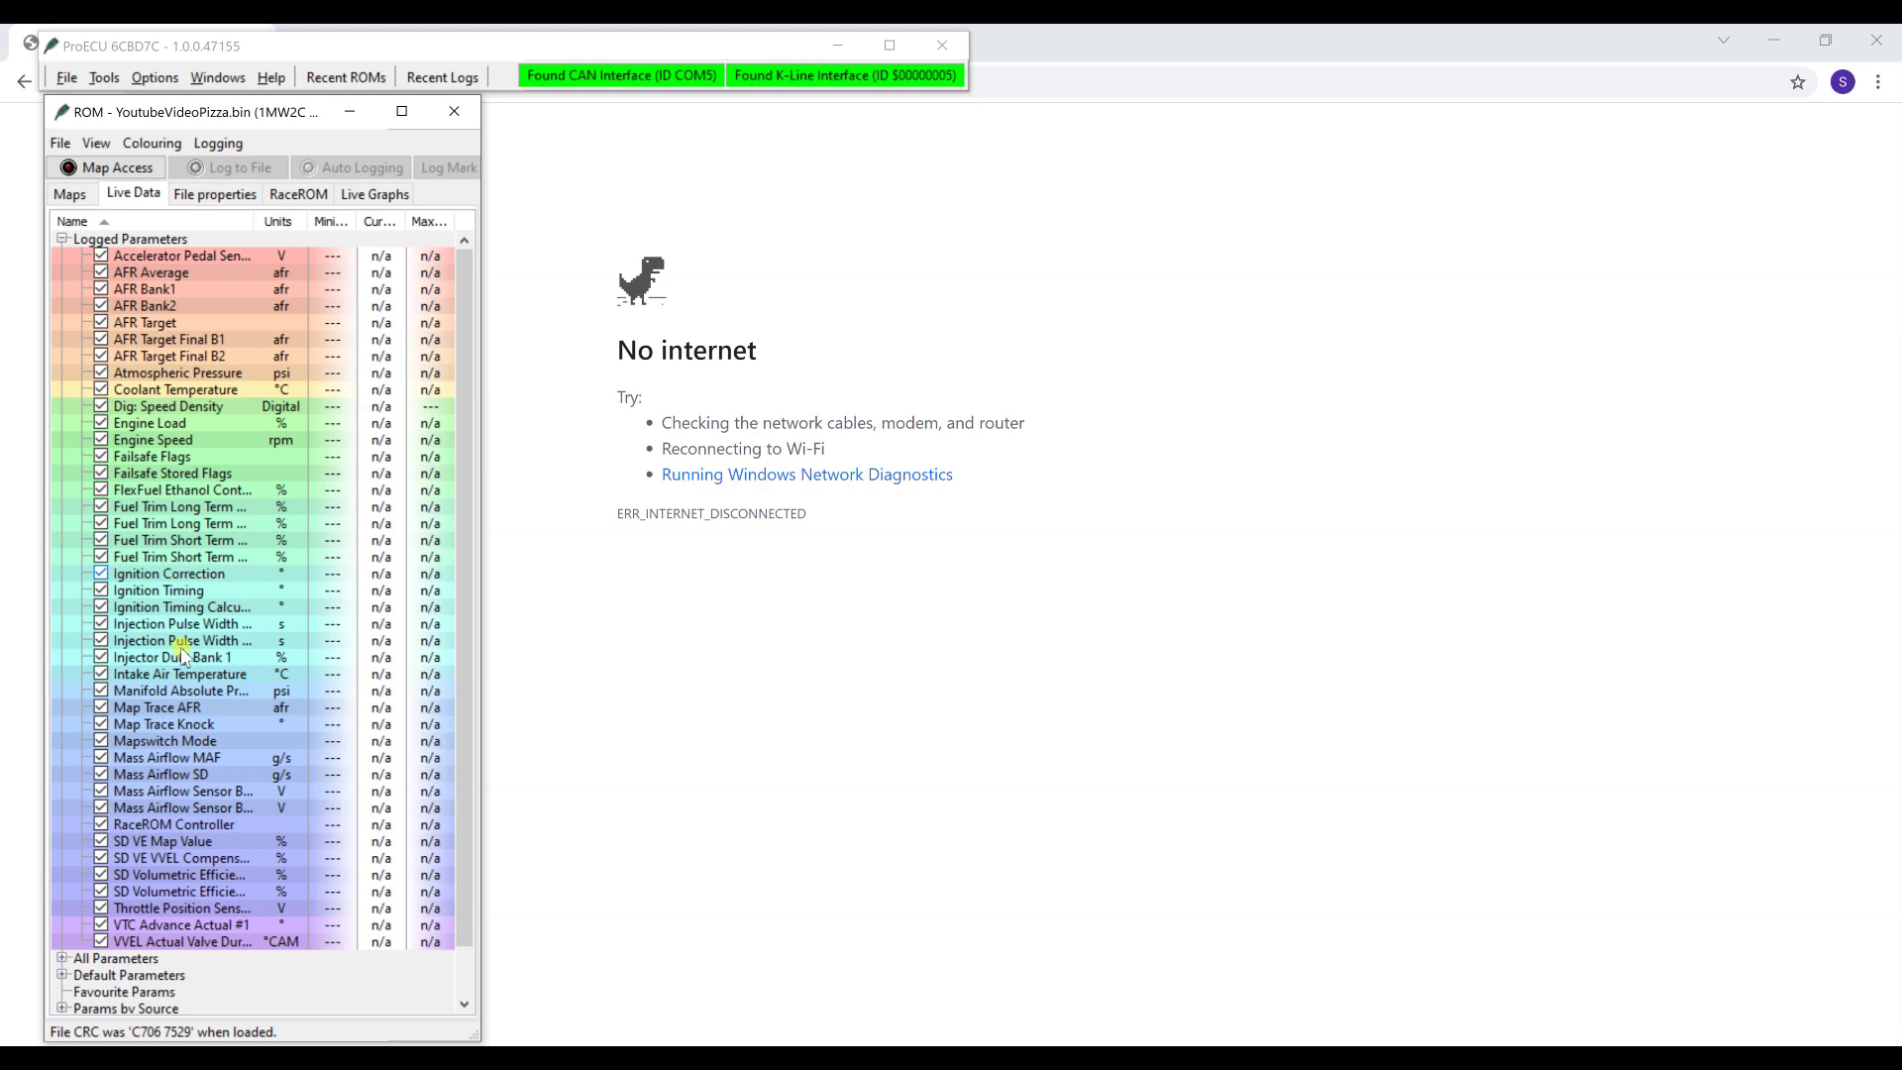
{"action": "scroll", "coordinate": [450, 603], "scroll_direction": "down", "scroll_amount": 1}
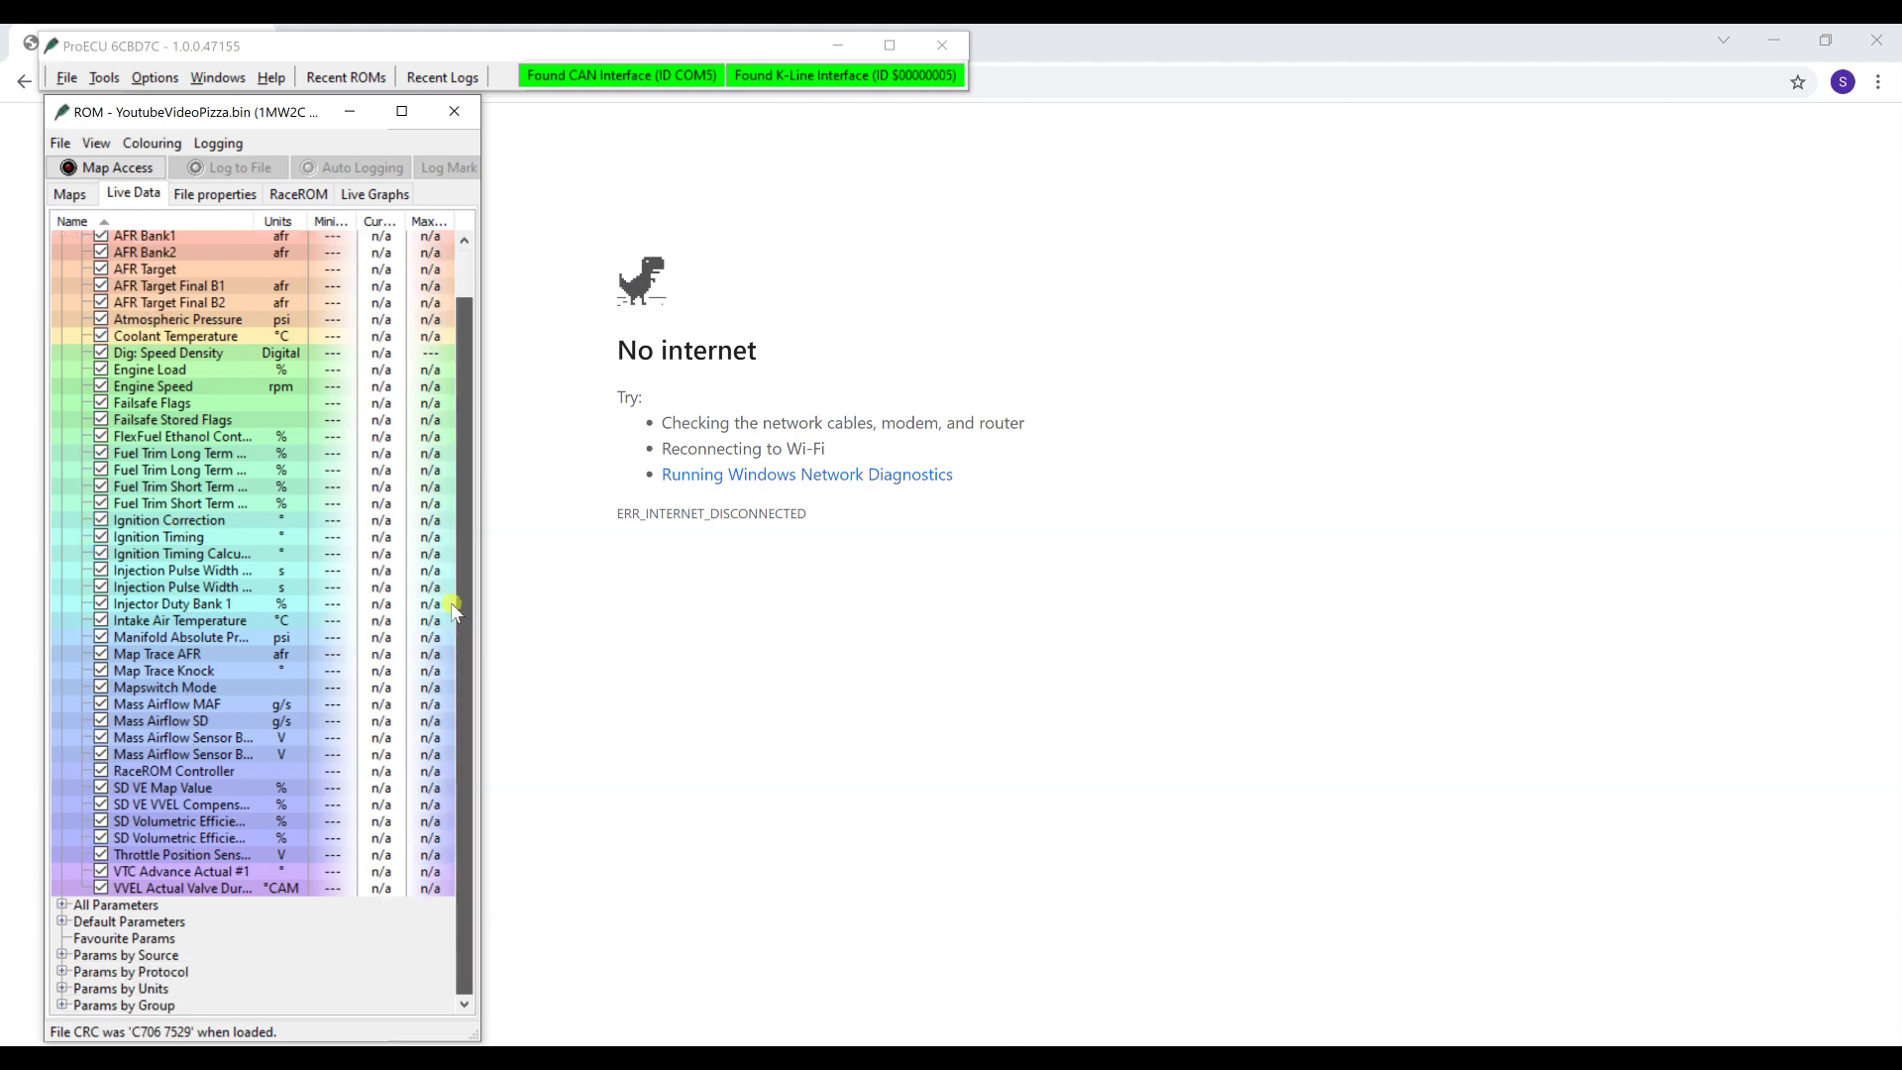
{"action": "left_click", "coordinate": [63, 904]}
{"action": "left_click_drag", "start_coordinate": [472, 360], "coordinate": [473, 226]}
{"action": "double_click", "coordinate": [116, 849]}
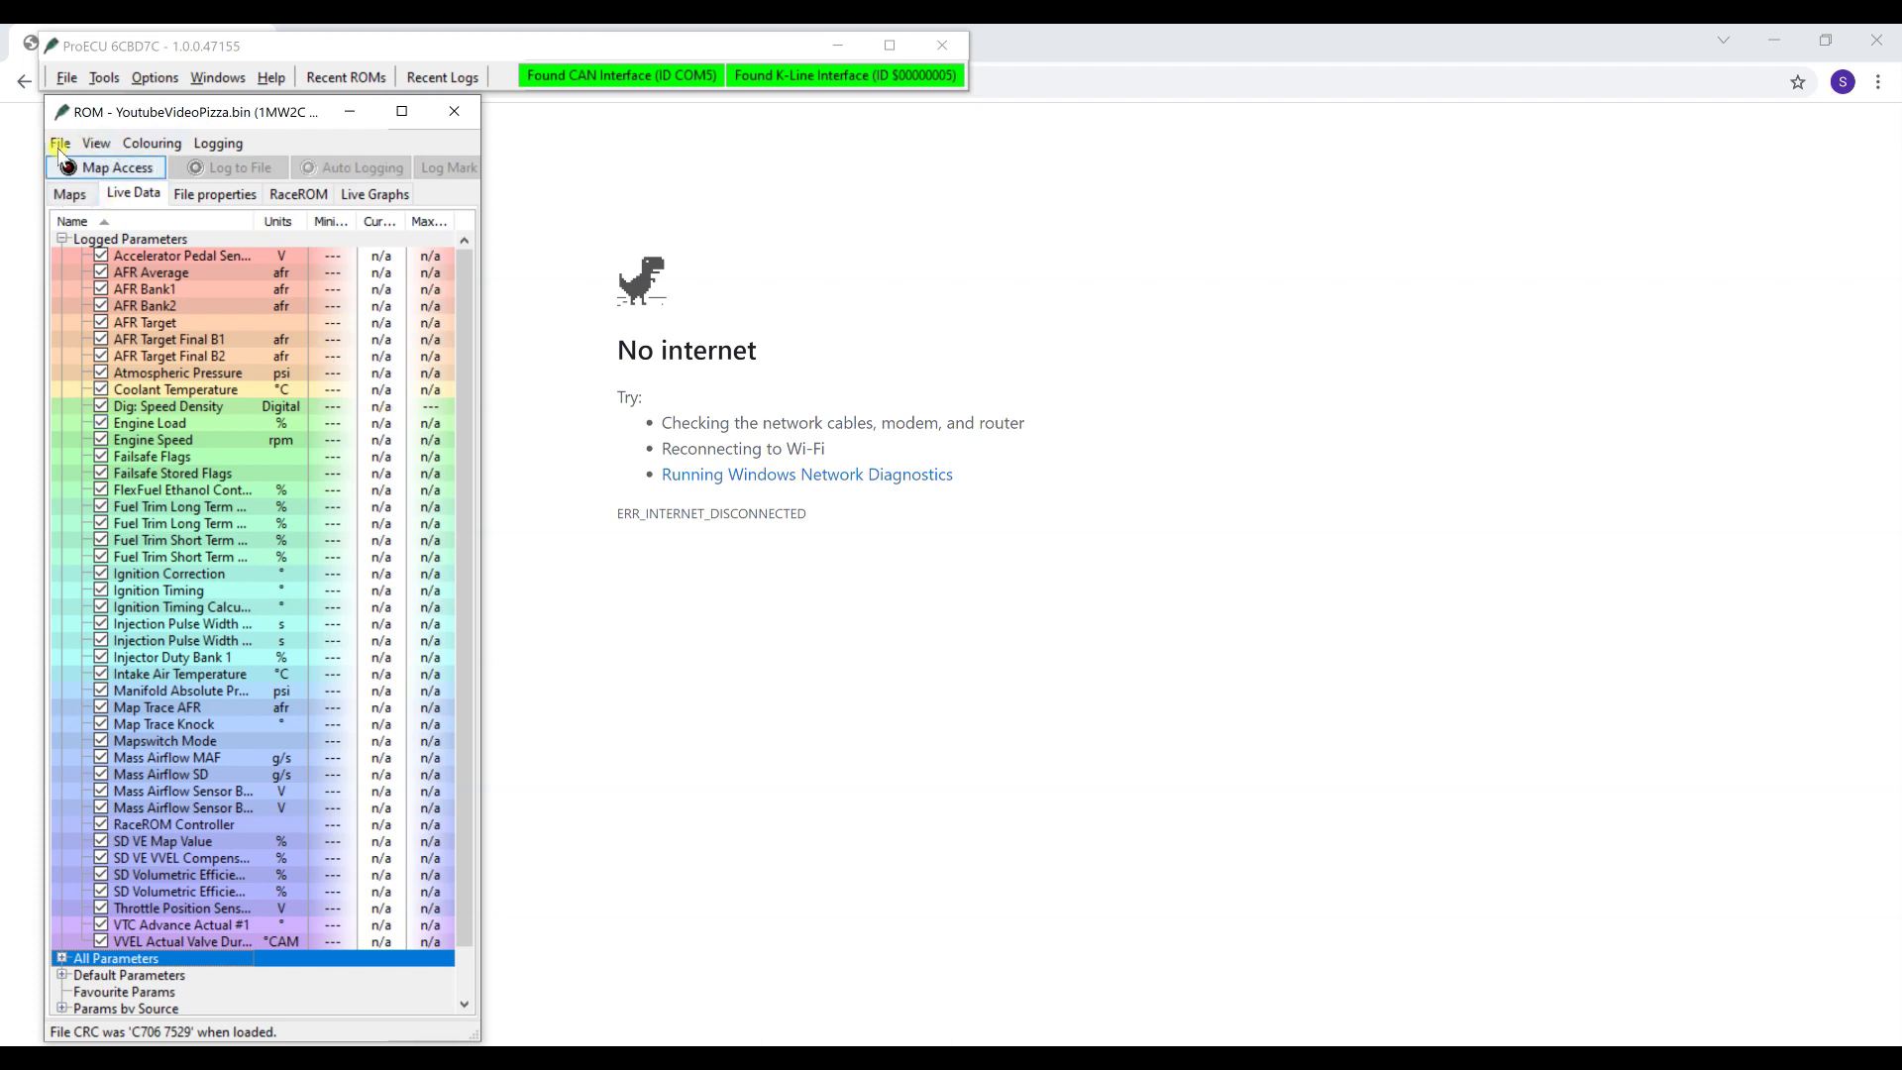
Step: Start Map Access so the logged parameters stream live minimum, current and maximum values
{"action": "left_click", "coordinate": [107, 167]}
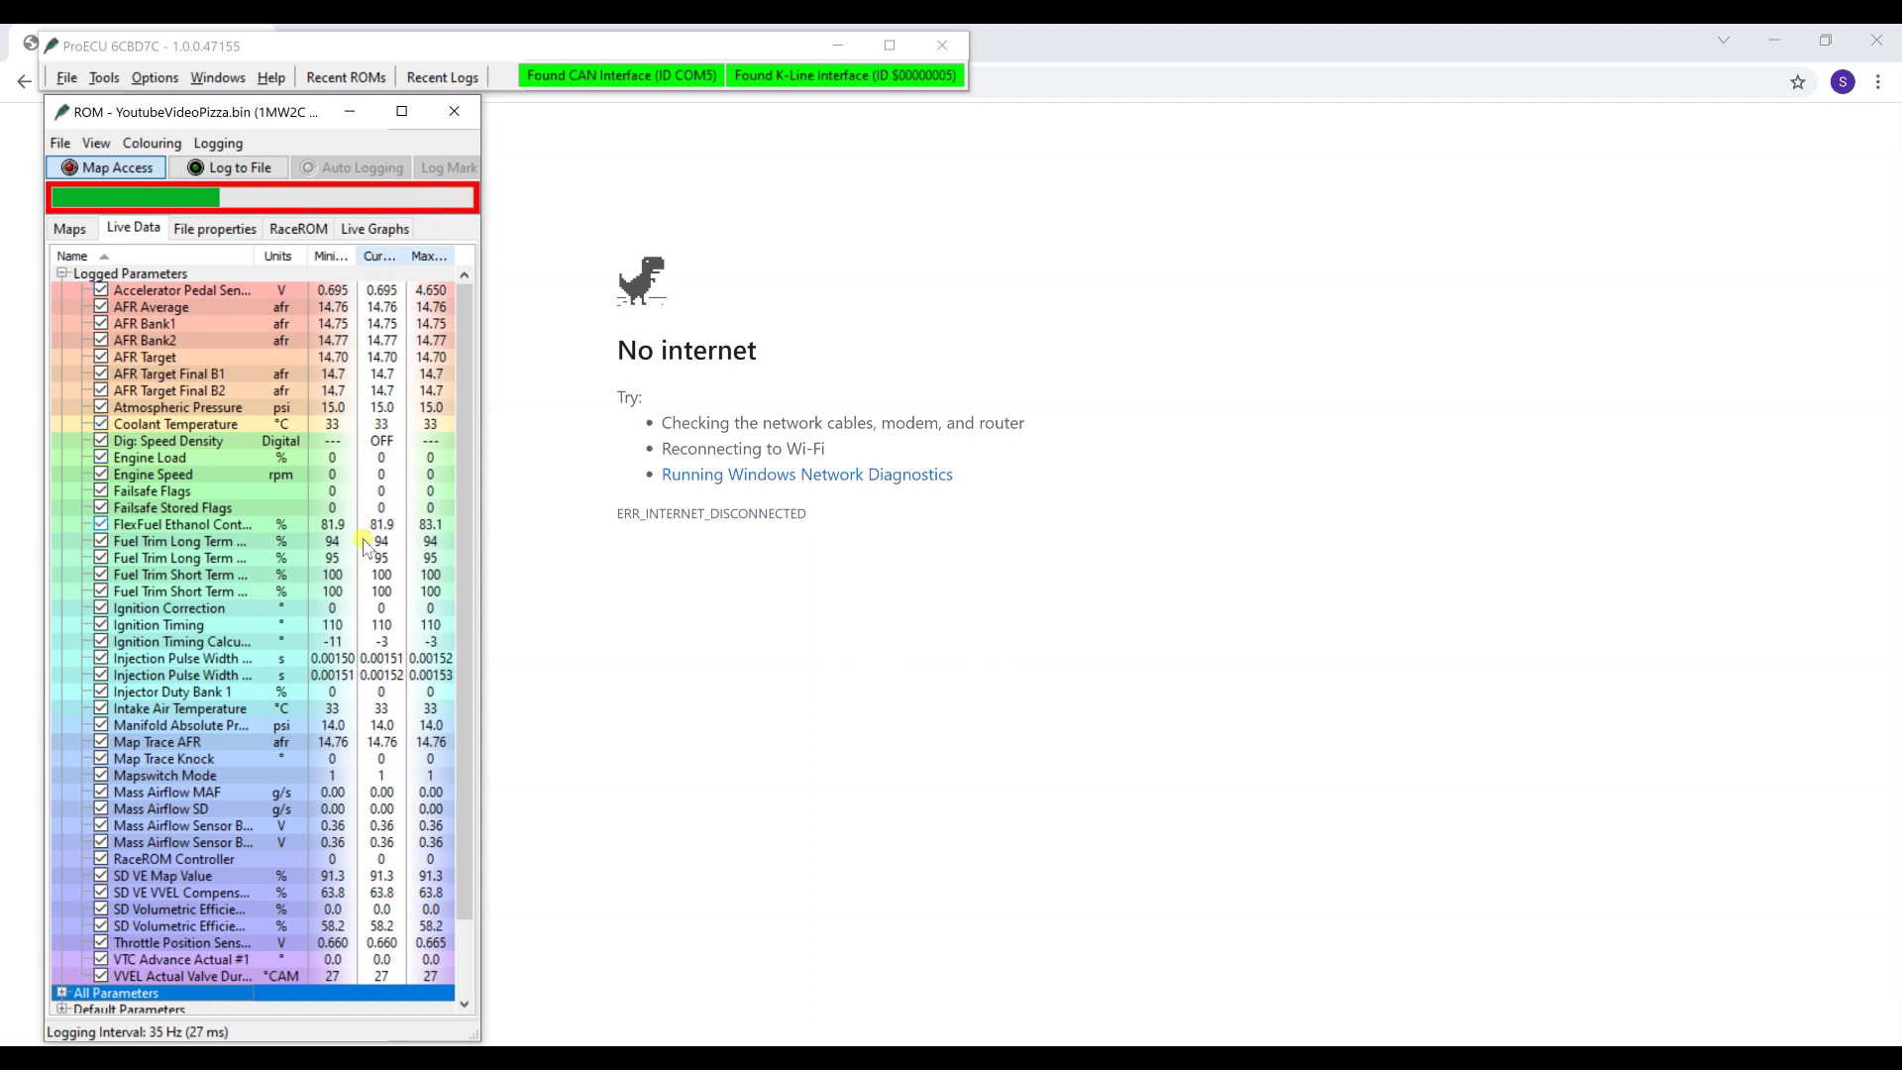
Step: Record the live data to a file, stop logging and Map Access reading, then close the ROM window
{"action": "left_click", "coordinate": [244, 173]}
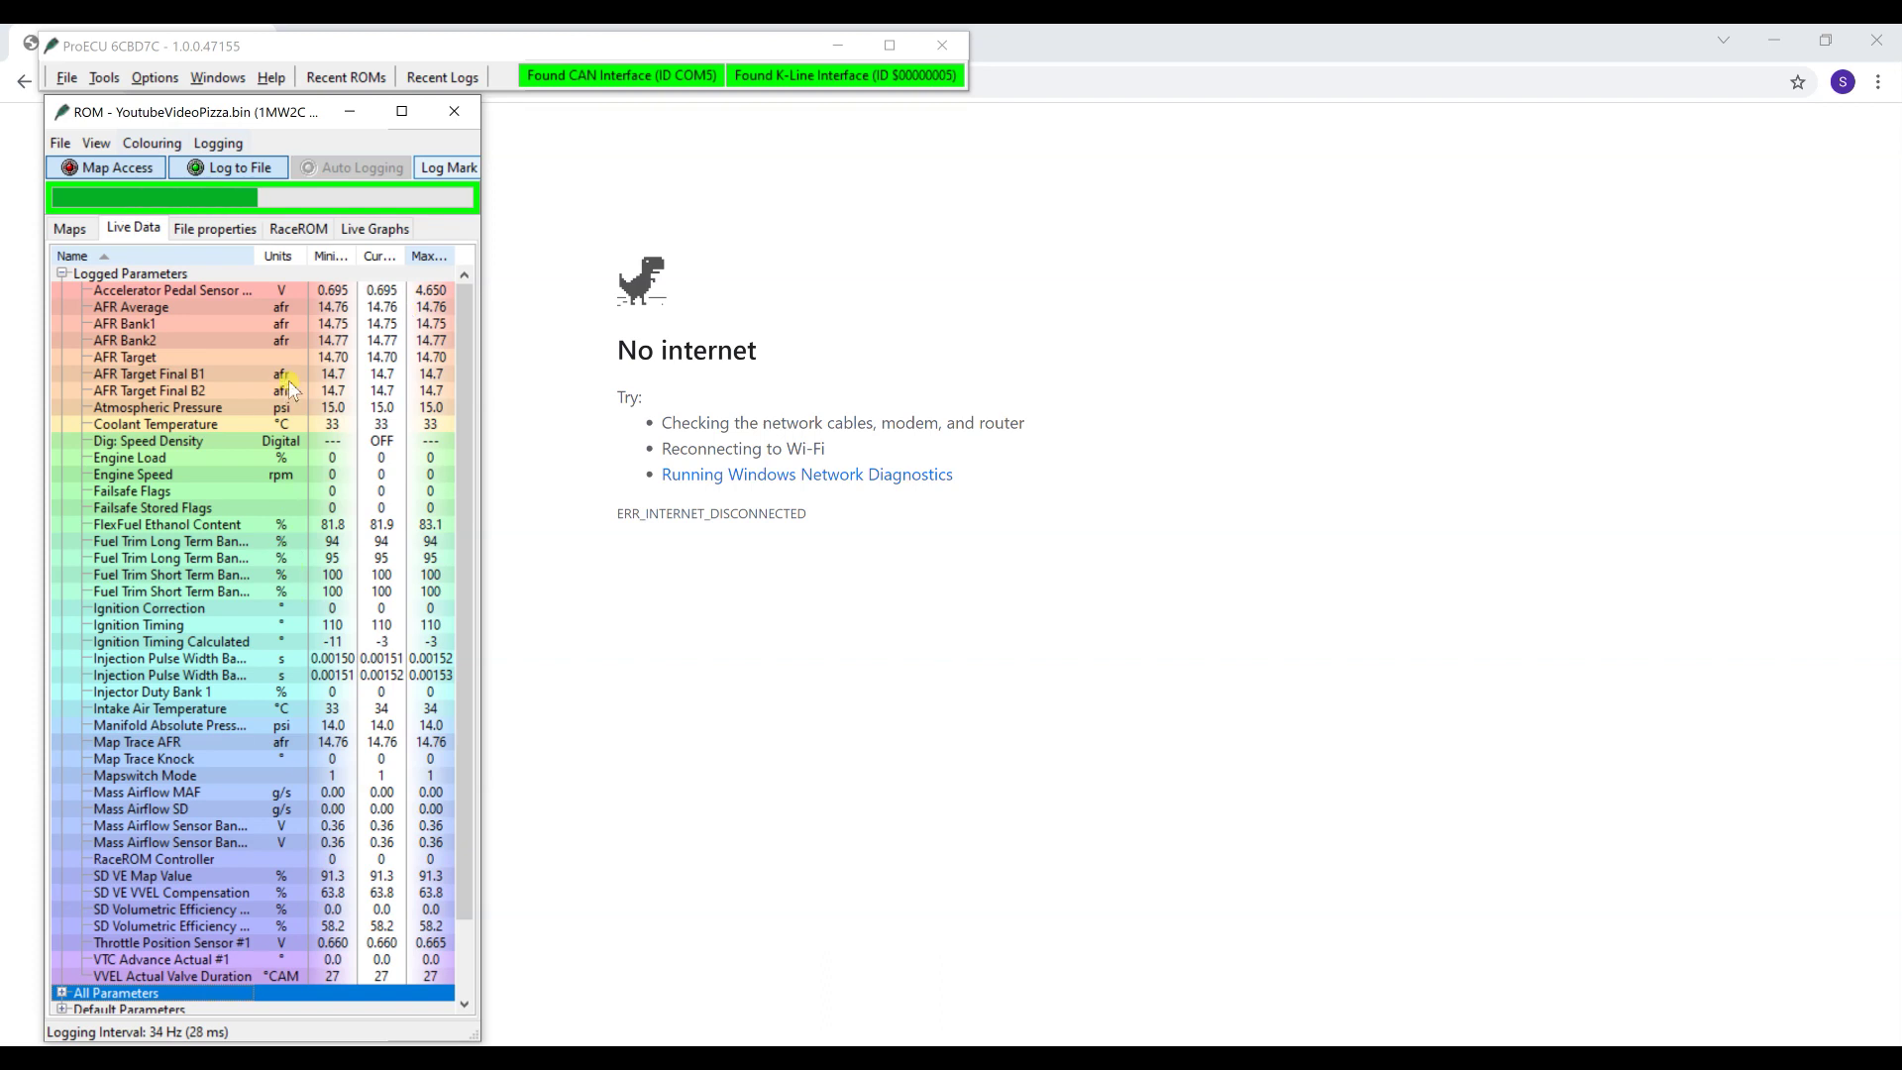
{"action": "left_click", "coordinate": [234, 171]}
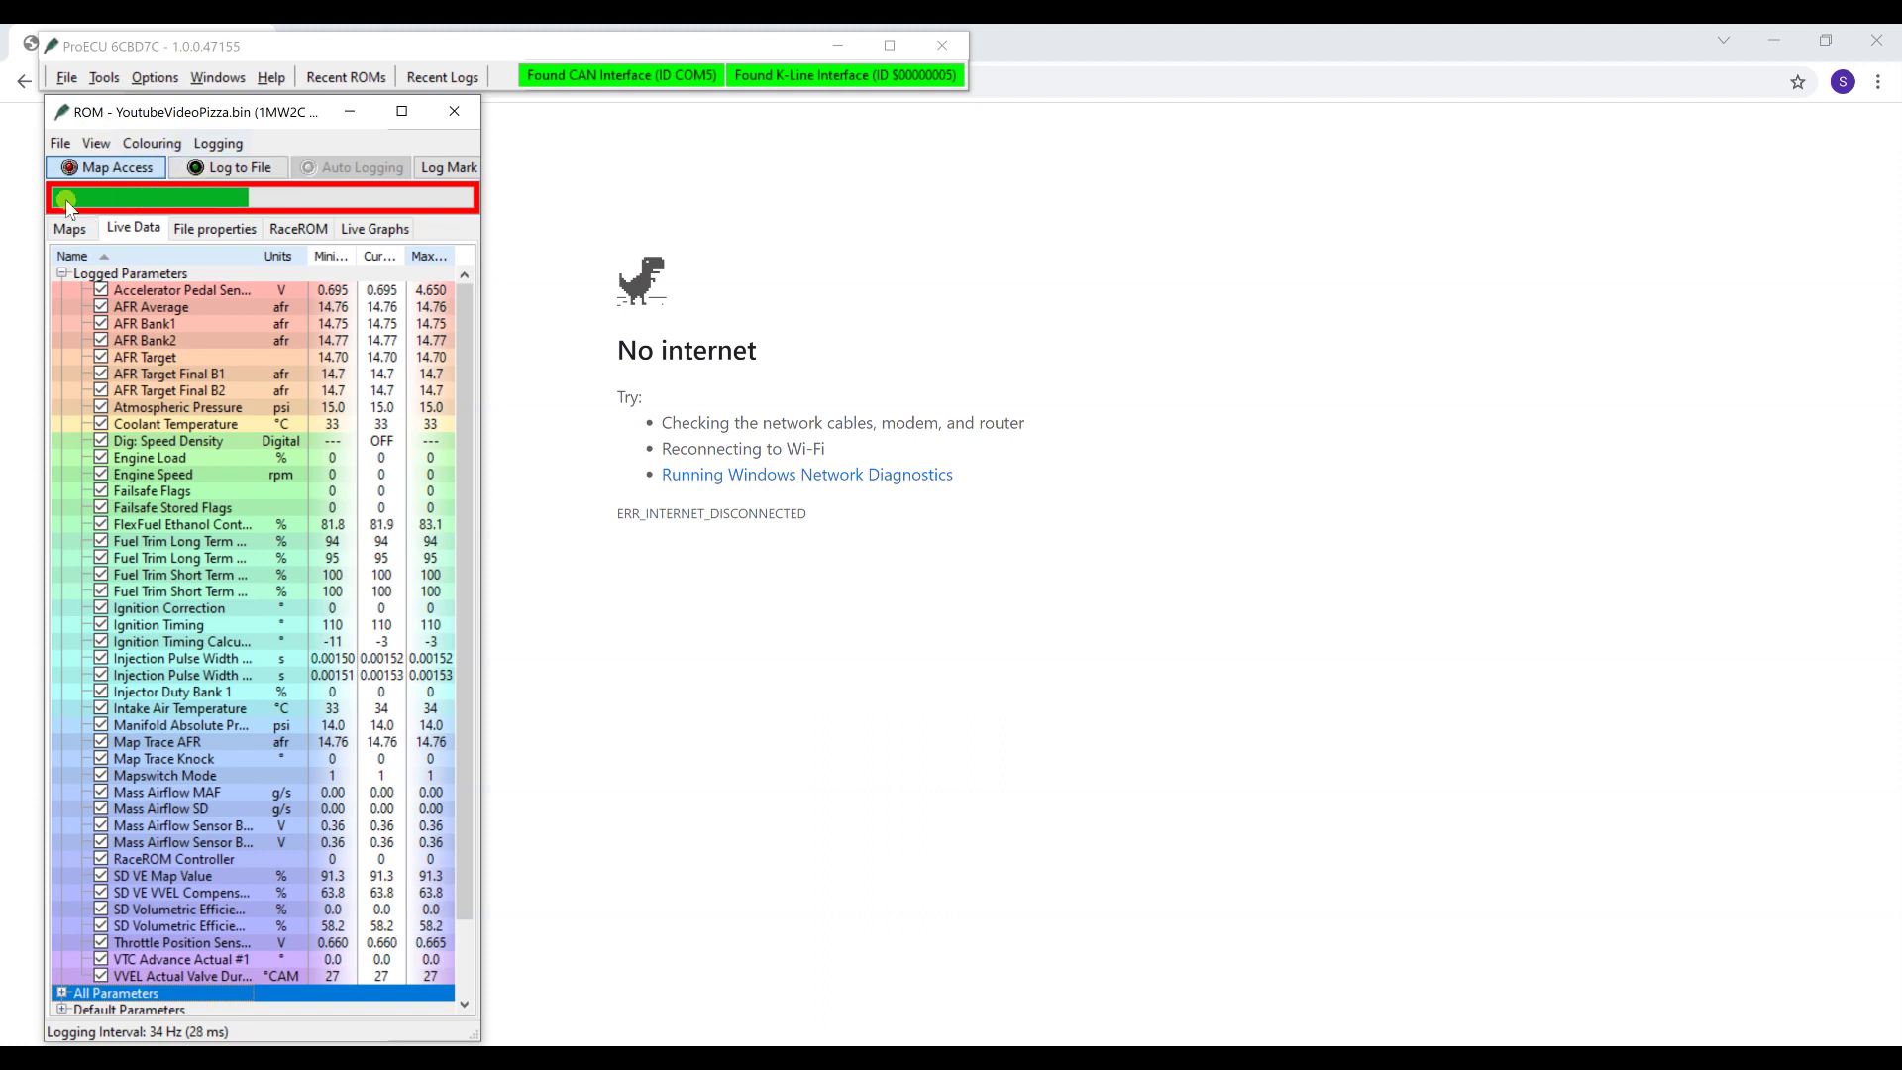
{"action": "left_click", "coordinate": [120, 168]}
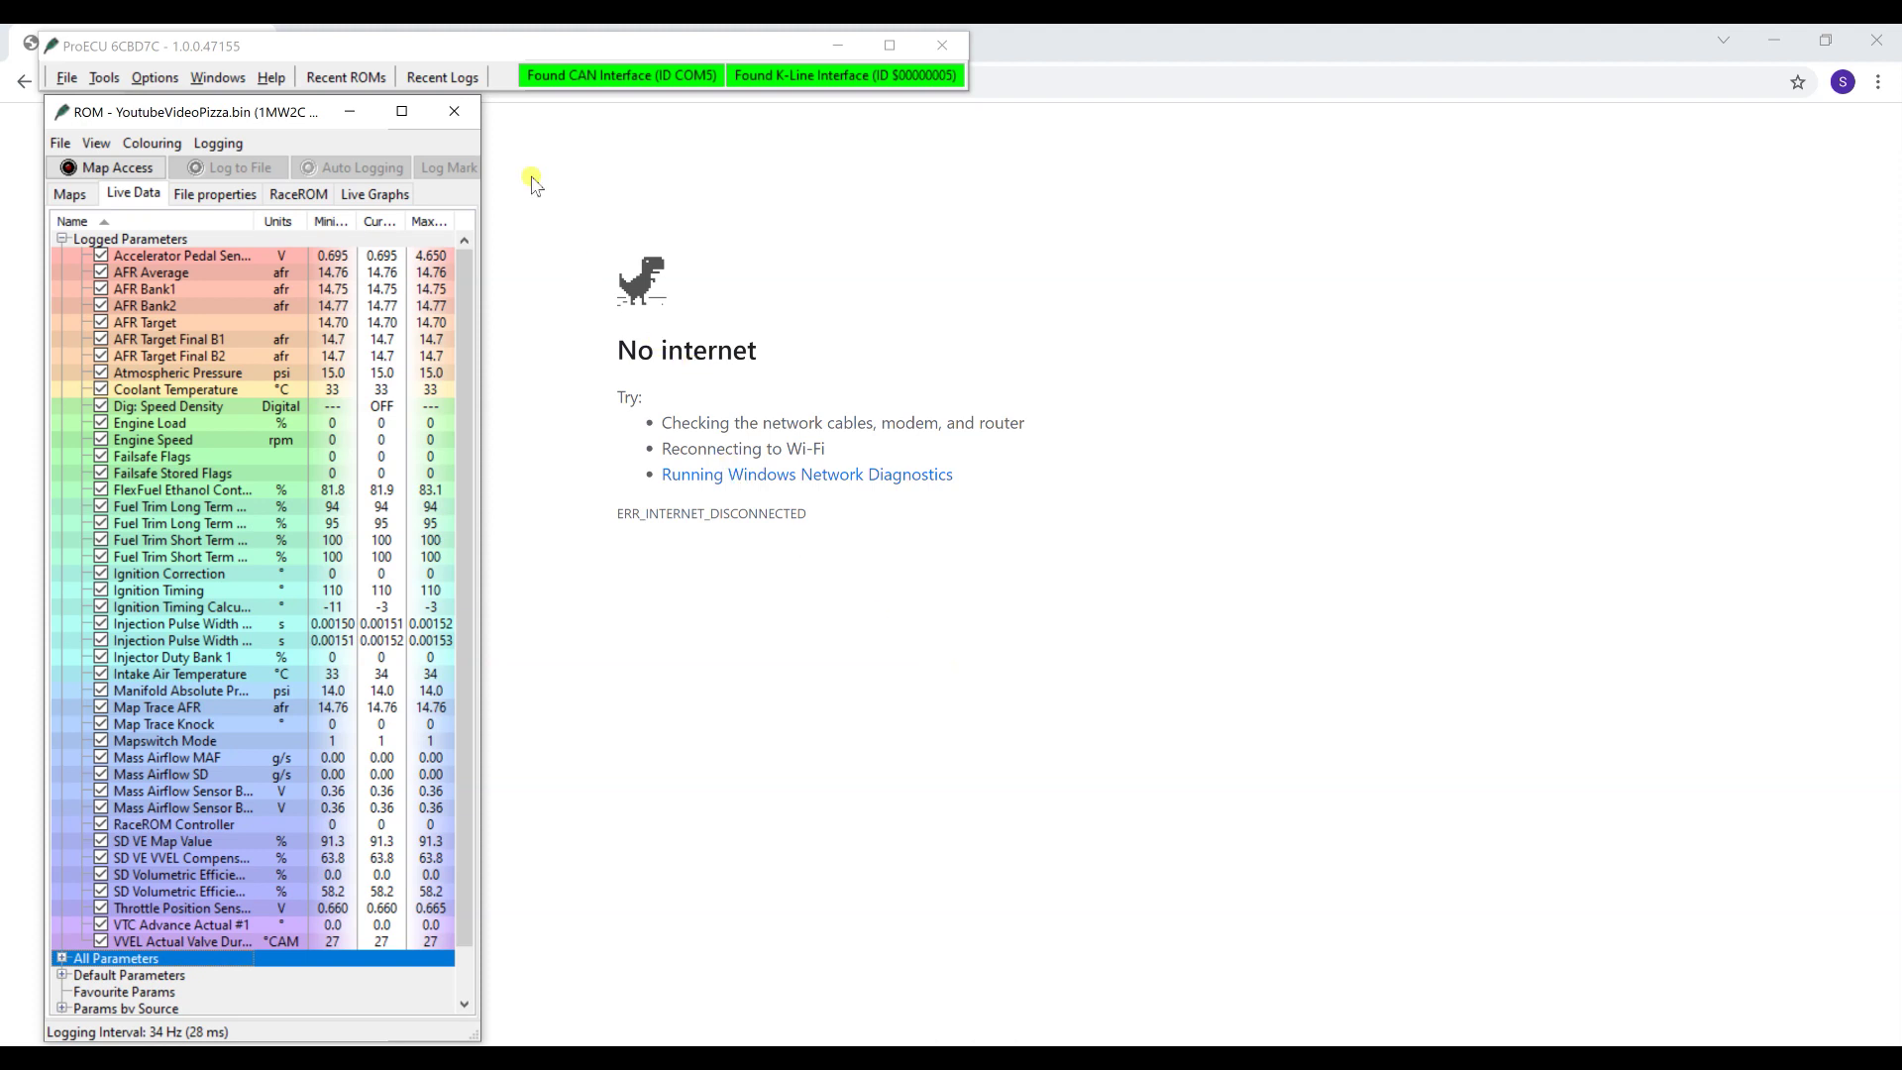
{"action": "left_click", "coordinate": [455, 115]}
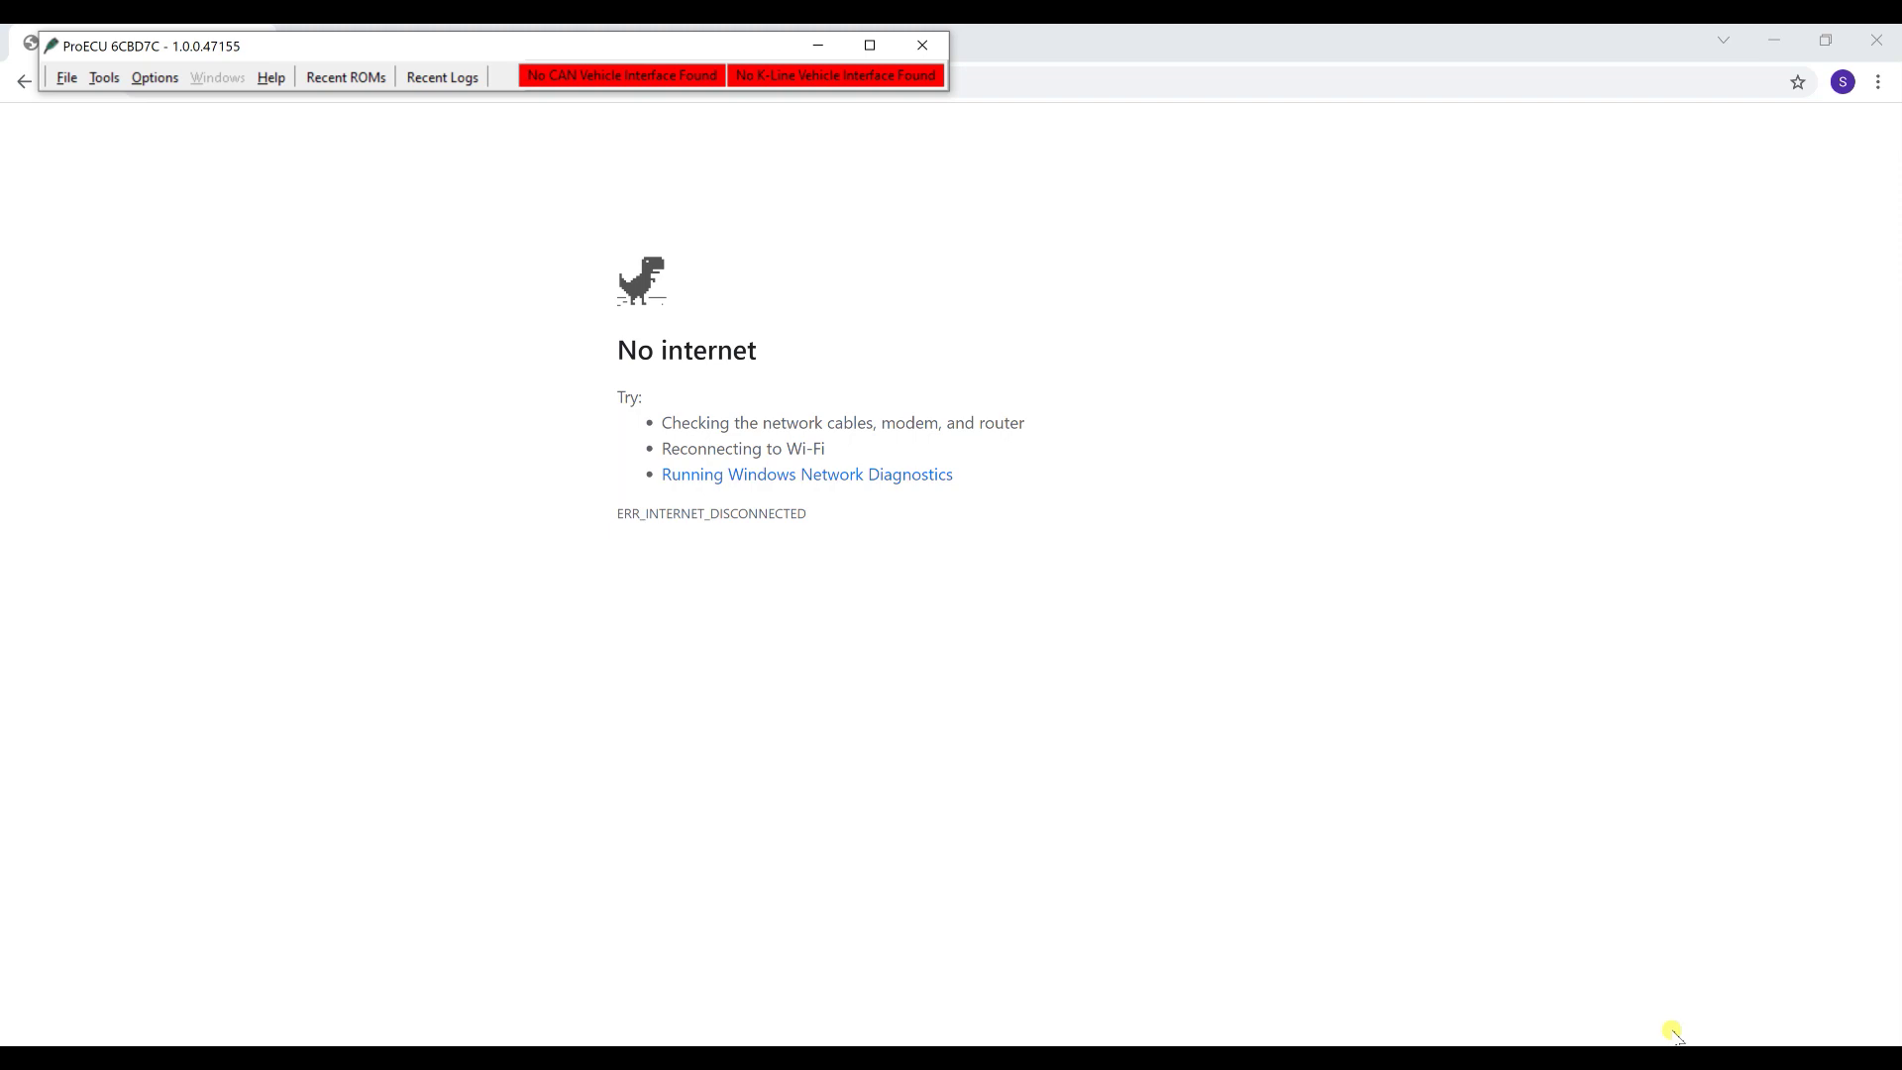
Step: Switch from ProECU to the EcuTek ECU Connect phone app's home screen
{"action": "left_click", "coordinate": [1139, 1041]}
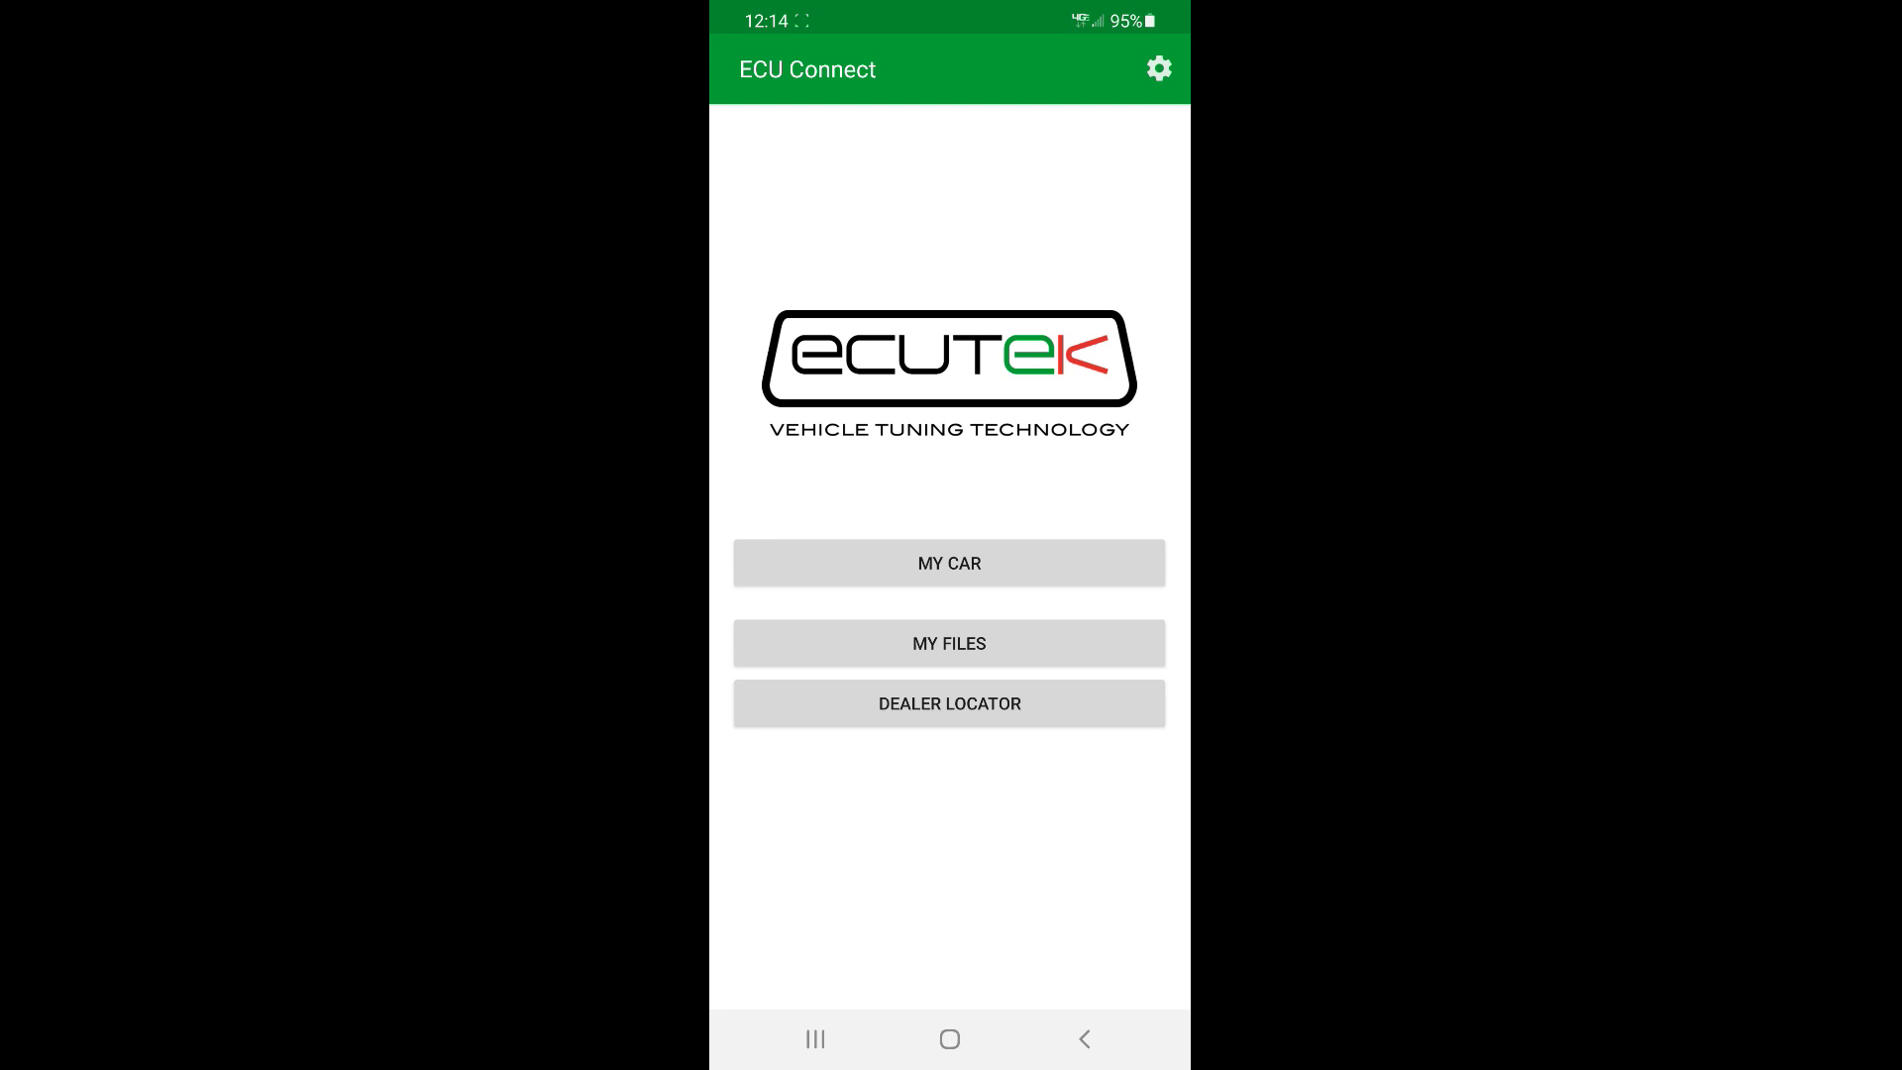
Step: Connect via MY CAR, then step through the VQ37VHR menu rows from Info to Fuel pump
{"action": "left_click", "coordinate": [949, 562]}
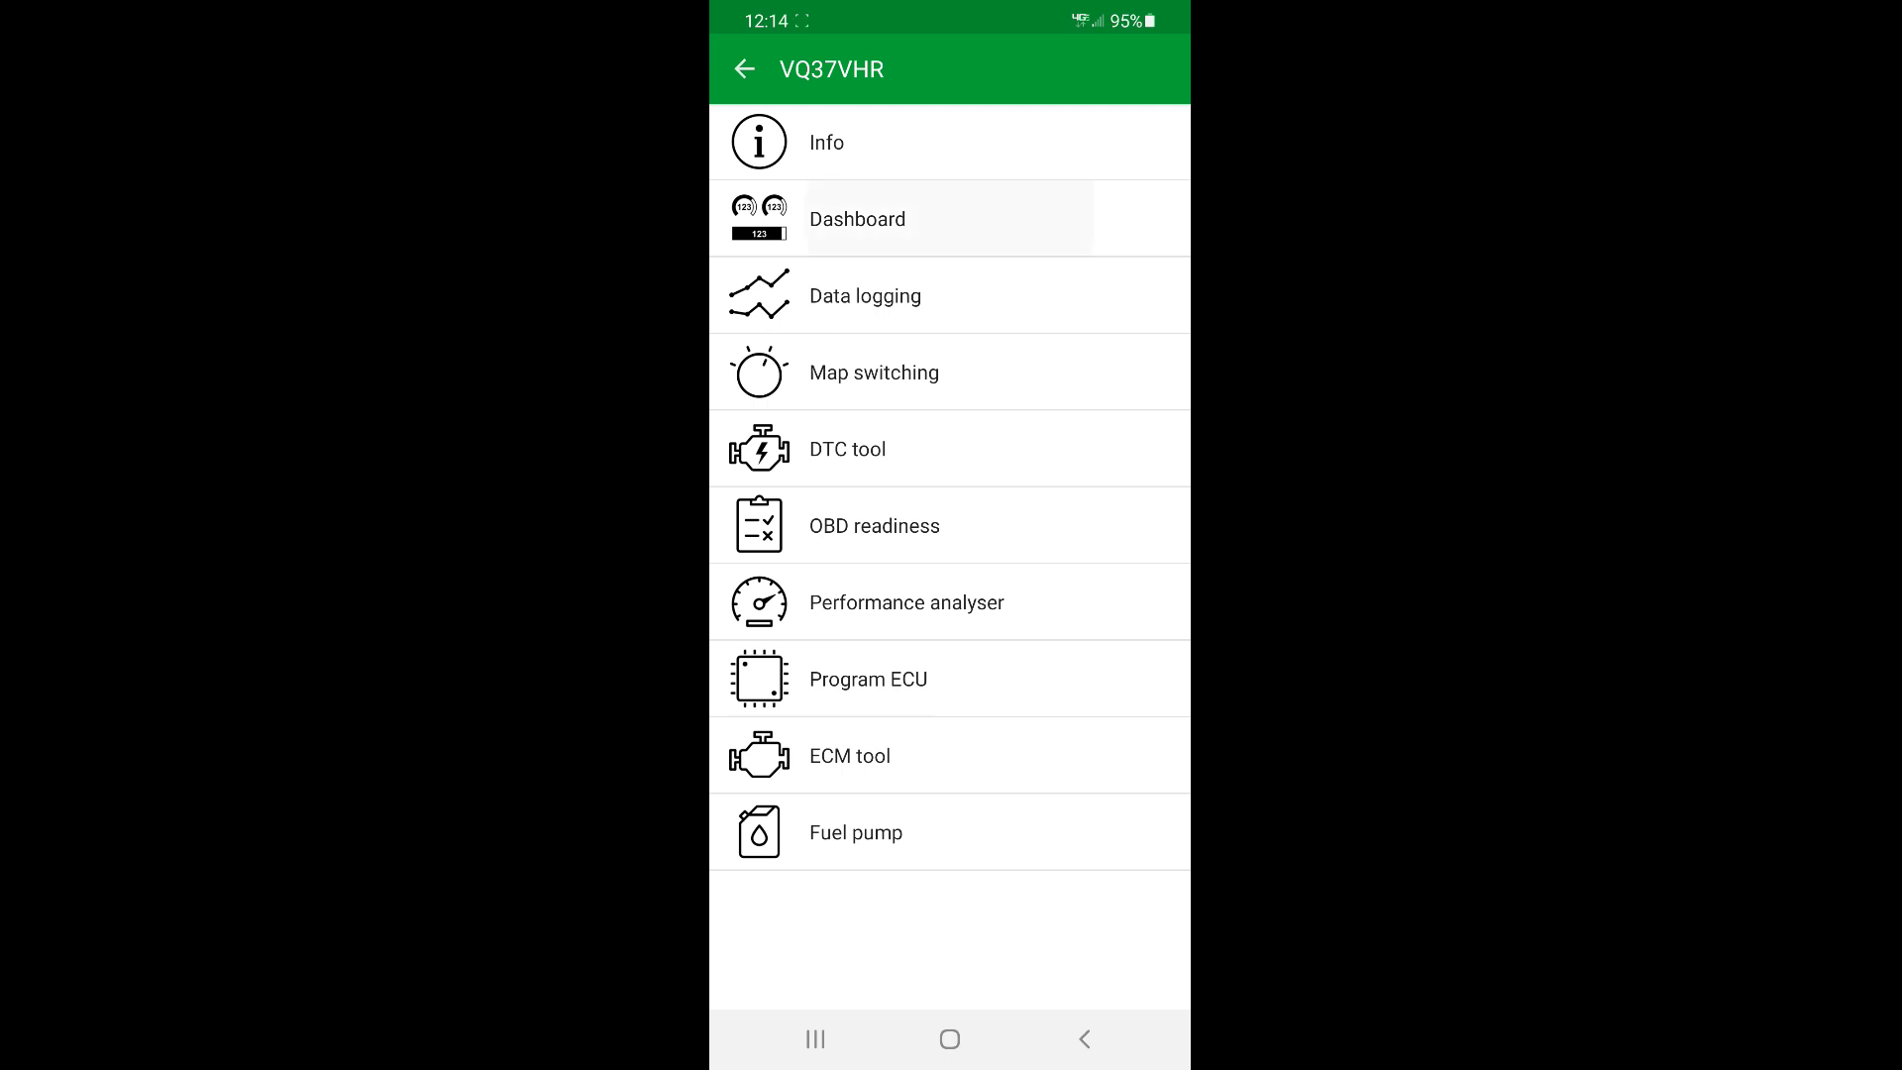
{"action": "left_click", "coordinate": [857, 219]}
{"action": "left_click", "coordinate": [865, 296]}
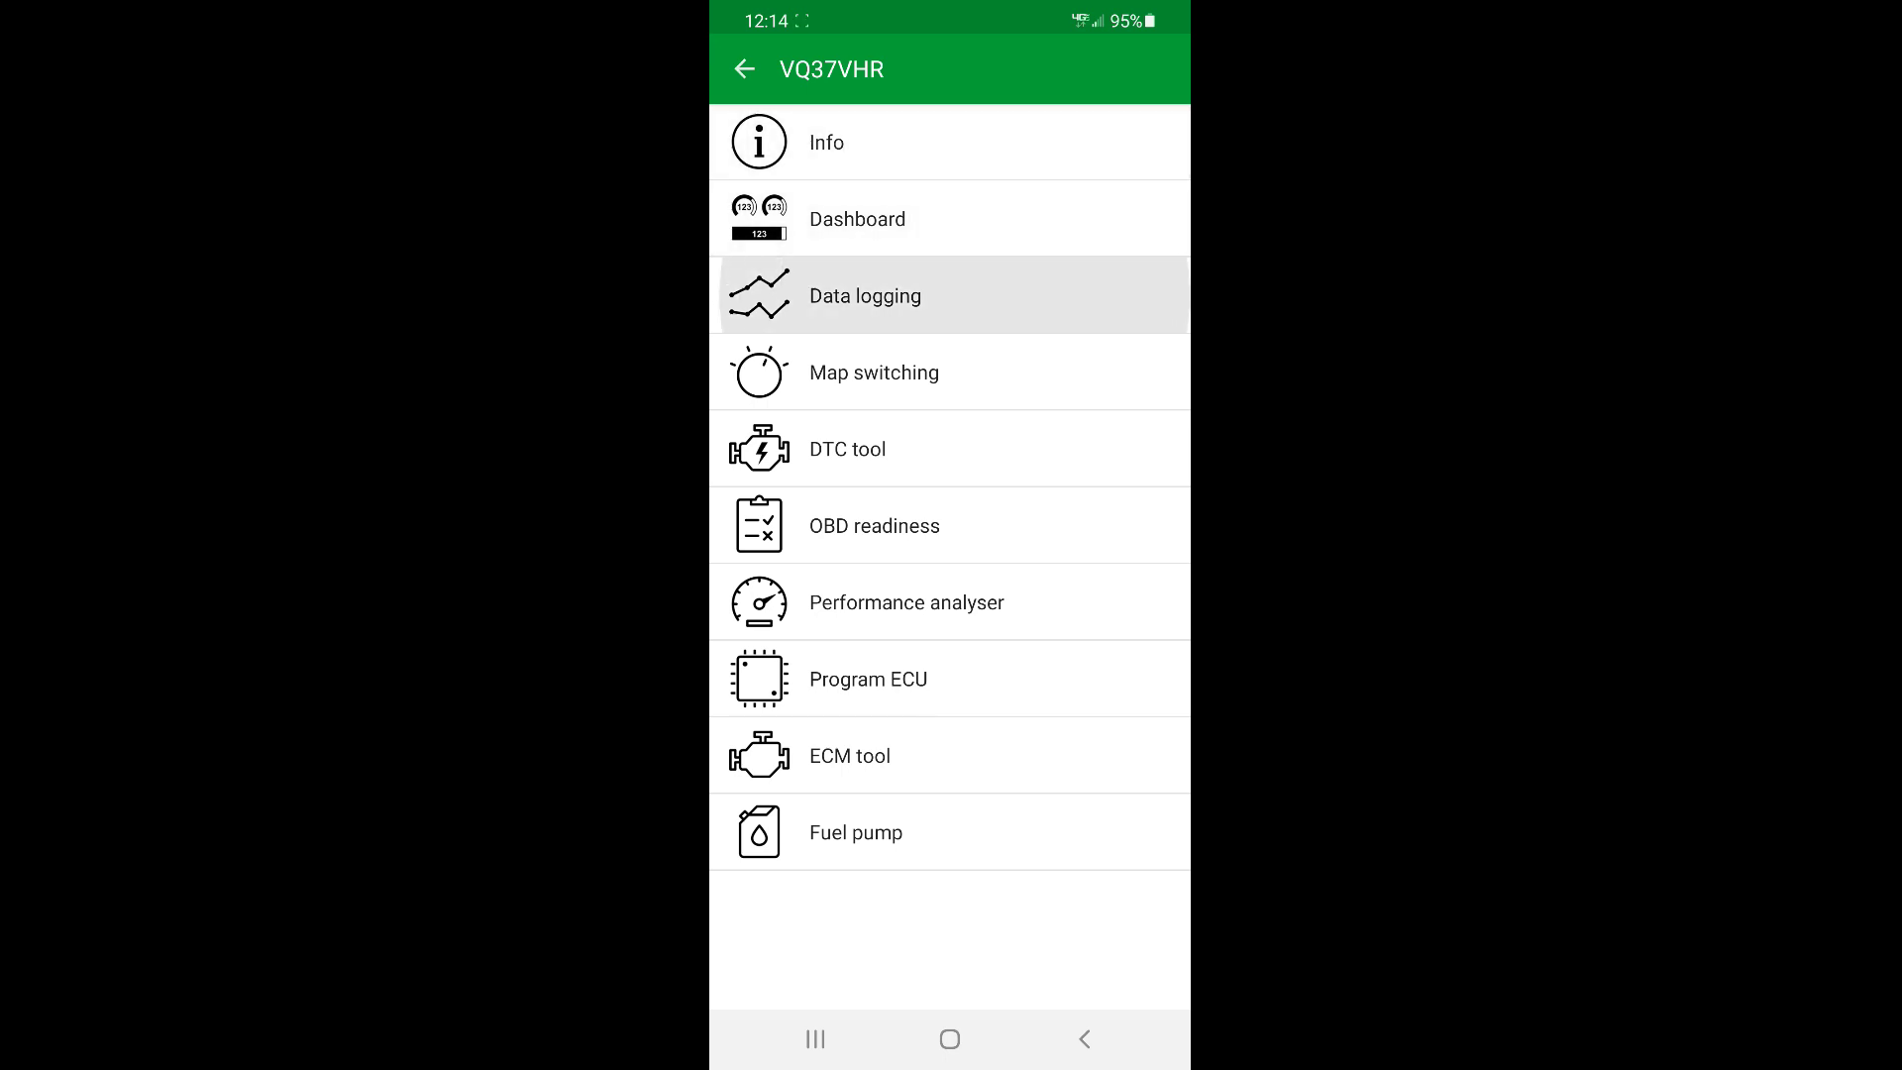
{"action": "left_click", "coordinate": [873, 373]}
{"action": "left_click", "coordinate": [848, 448]}
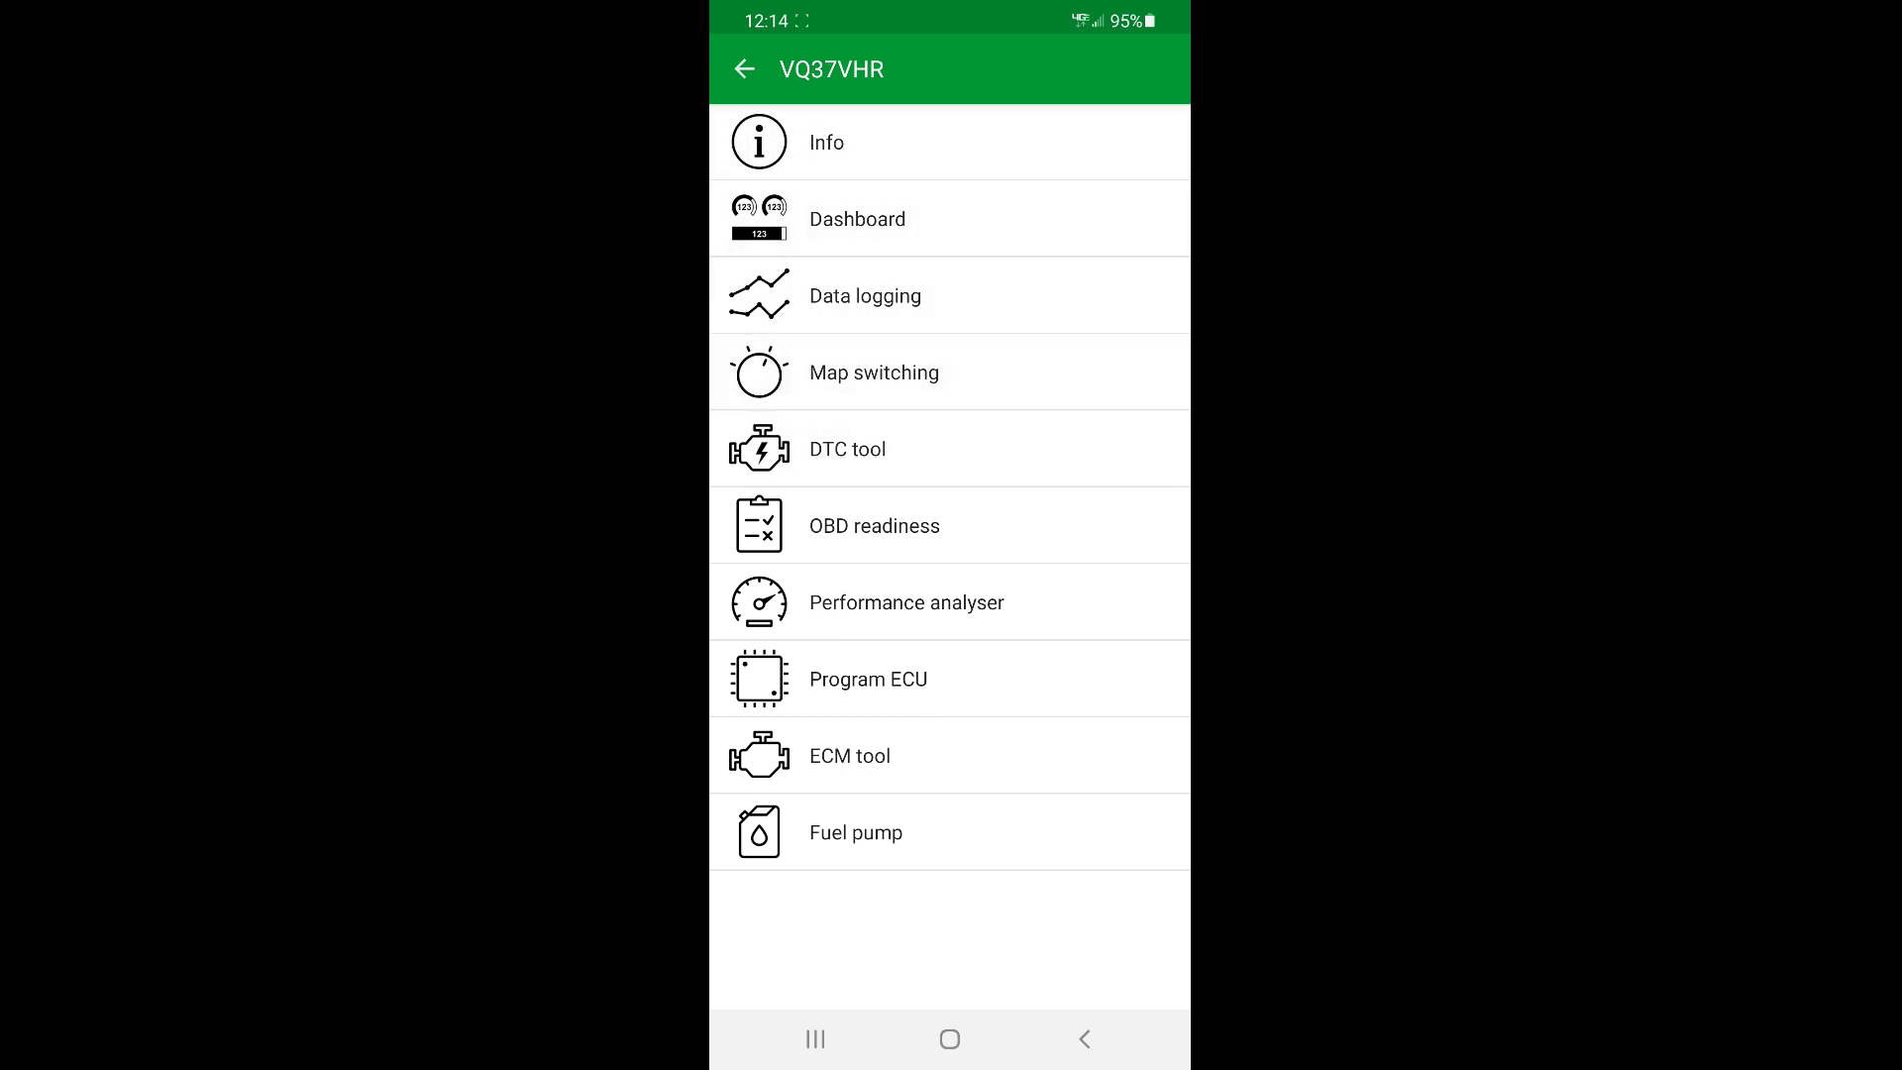
{"action": "left_click", "coordinate": [874, 526]}
{"action": "left_click", "coordinate": [906, 602]}
{"action": "left_click", "coordinate": [868, 678]}
{"action": "left_click", "coordinate": [849, 756]}
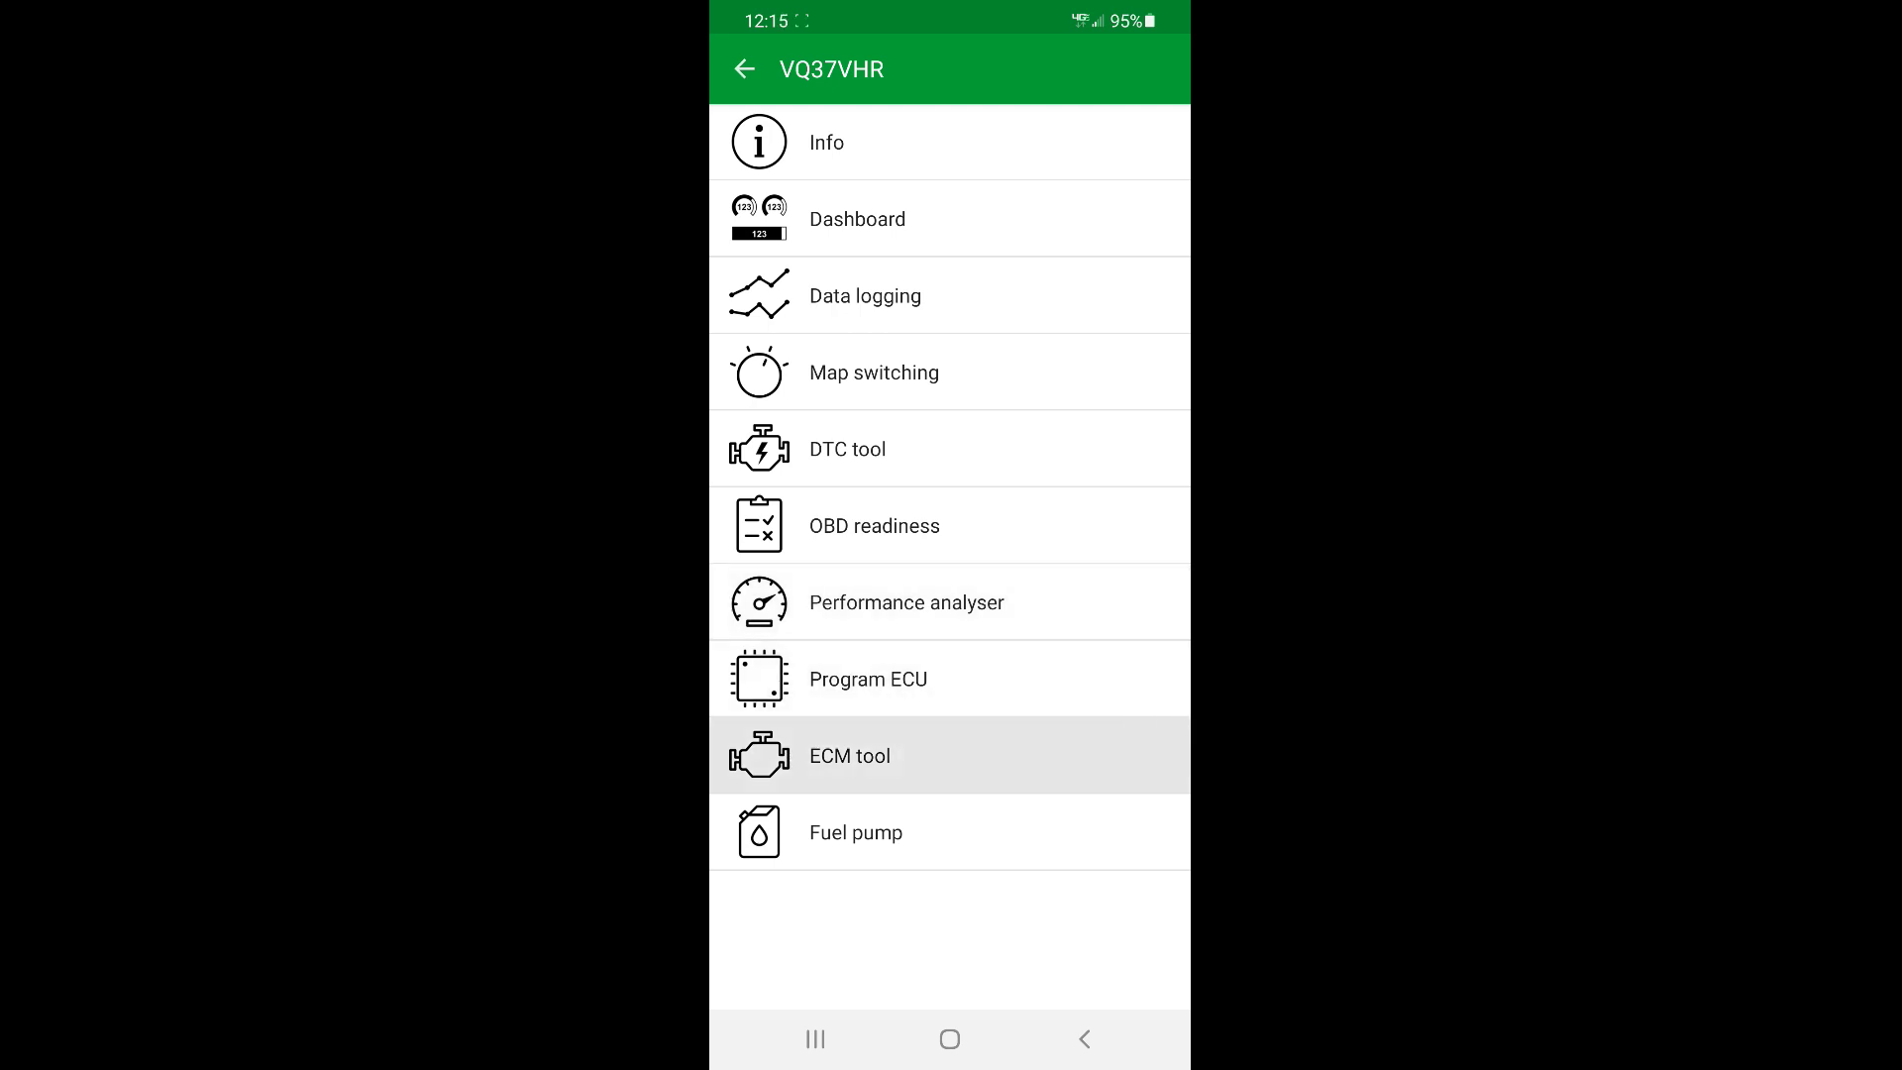
{"action": "left_click", "coordinate": [856, 832]}
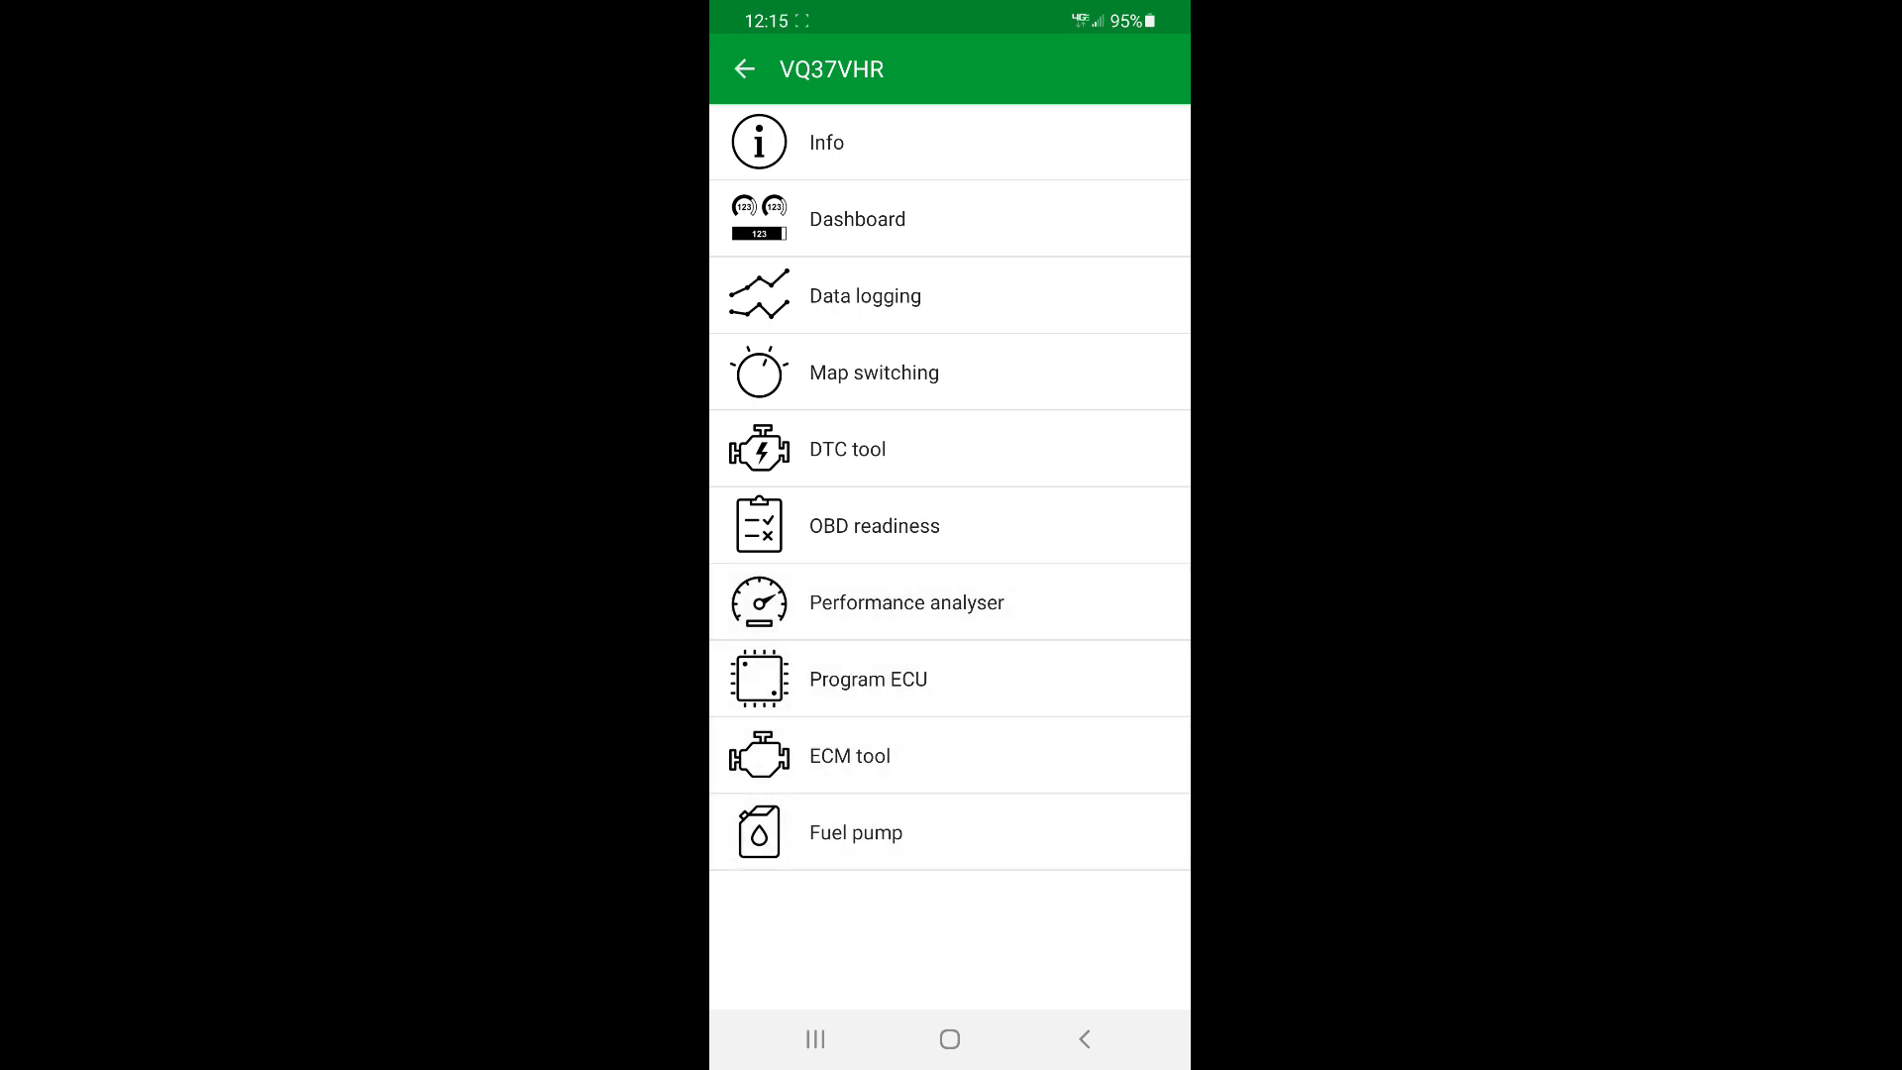
Step: Open Data logging and scroll through the live sensor readings such as Accelerator Pedal Sensor #1
{"action": "left_click", "coordinate": [865, 295]}
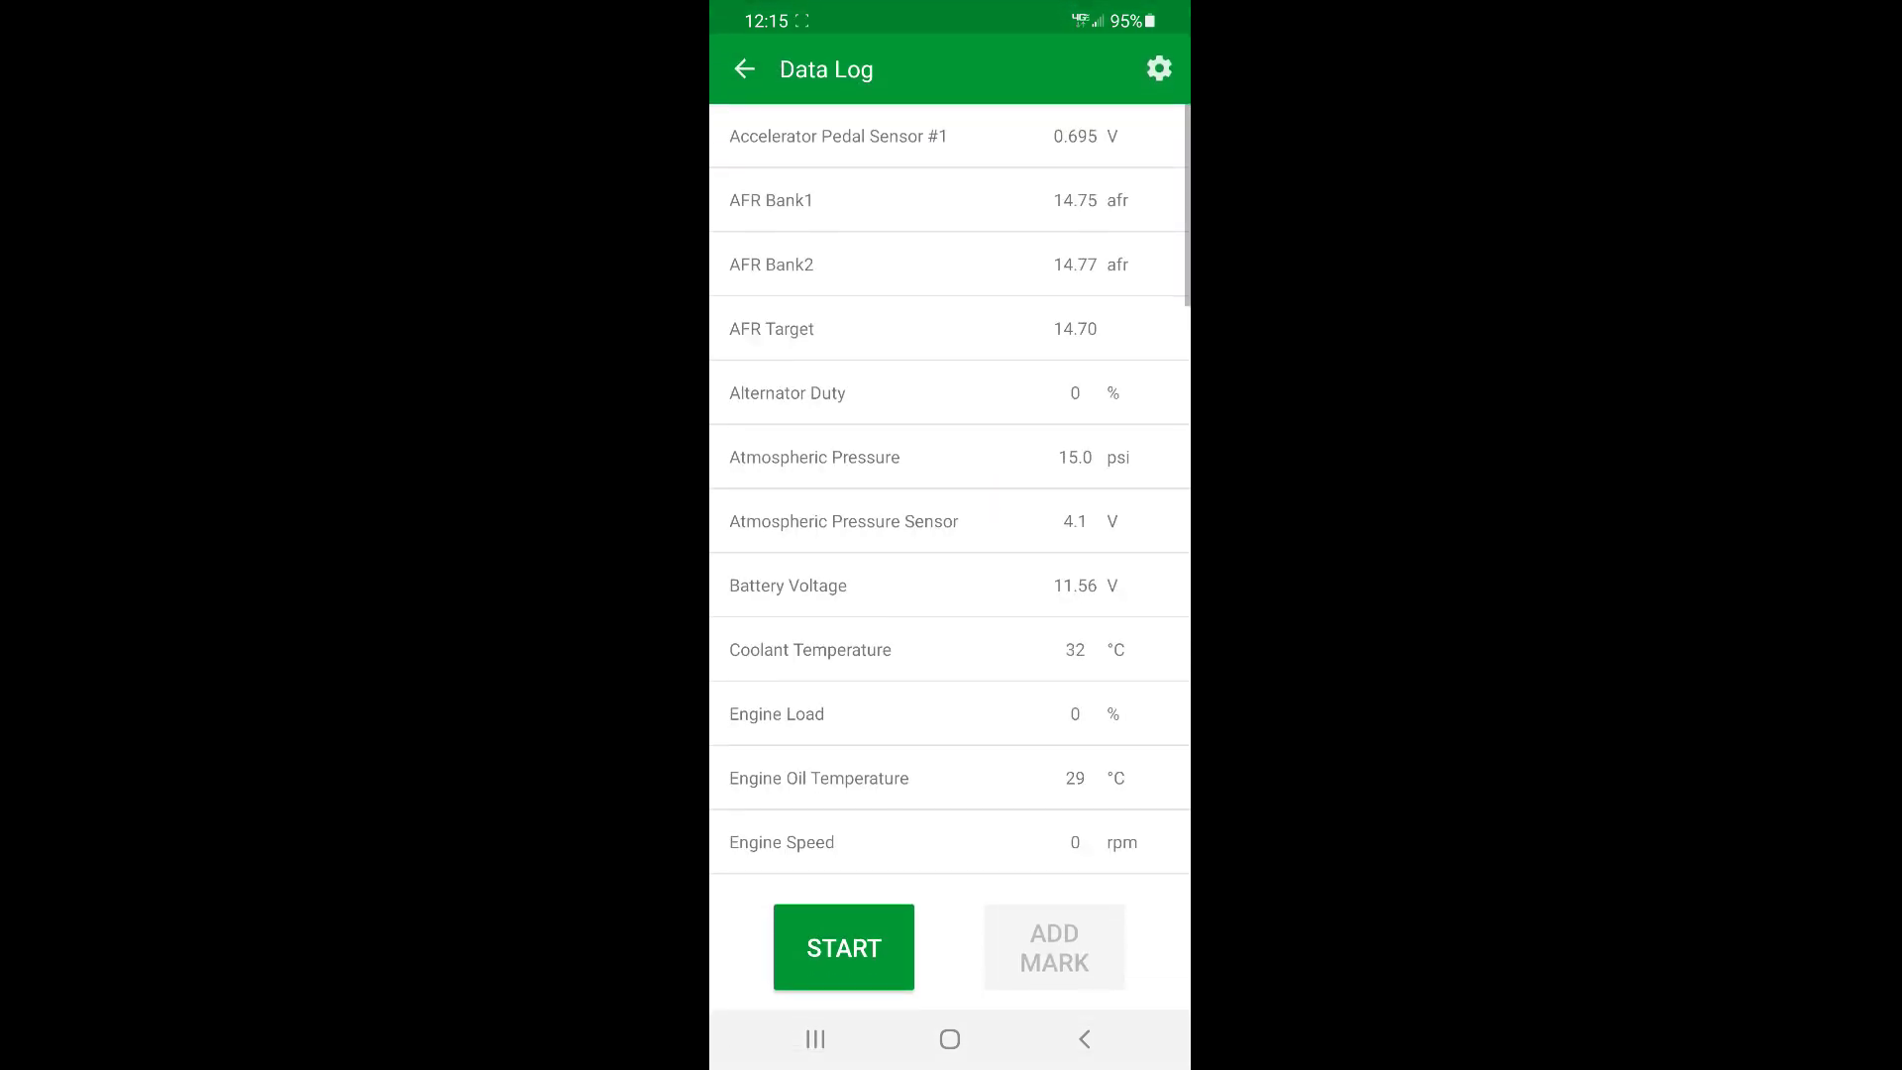
{"action": "scroll", "coordinate": [949, 584], "scroll_direction": "down", "scroll_amount": 1}
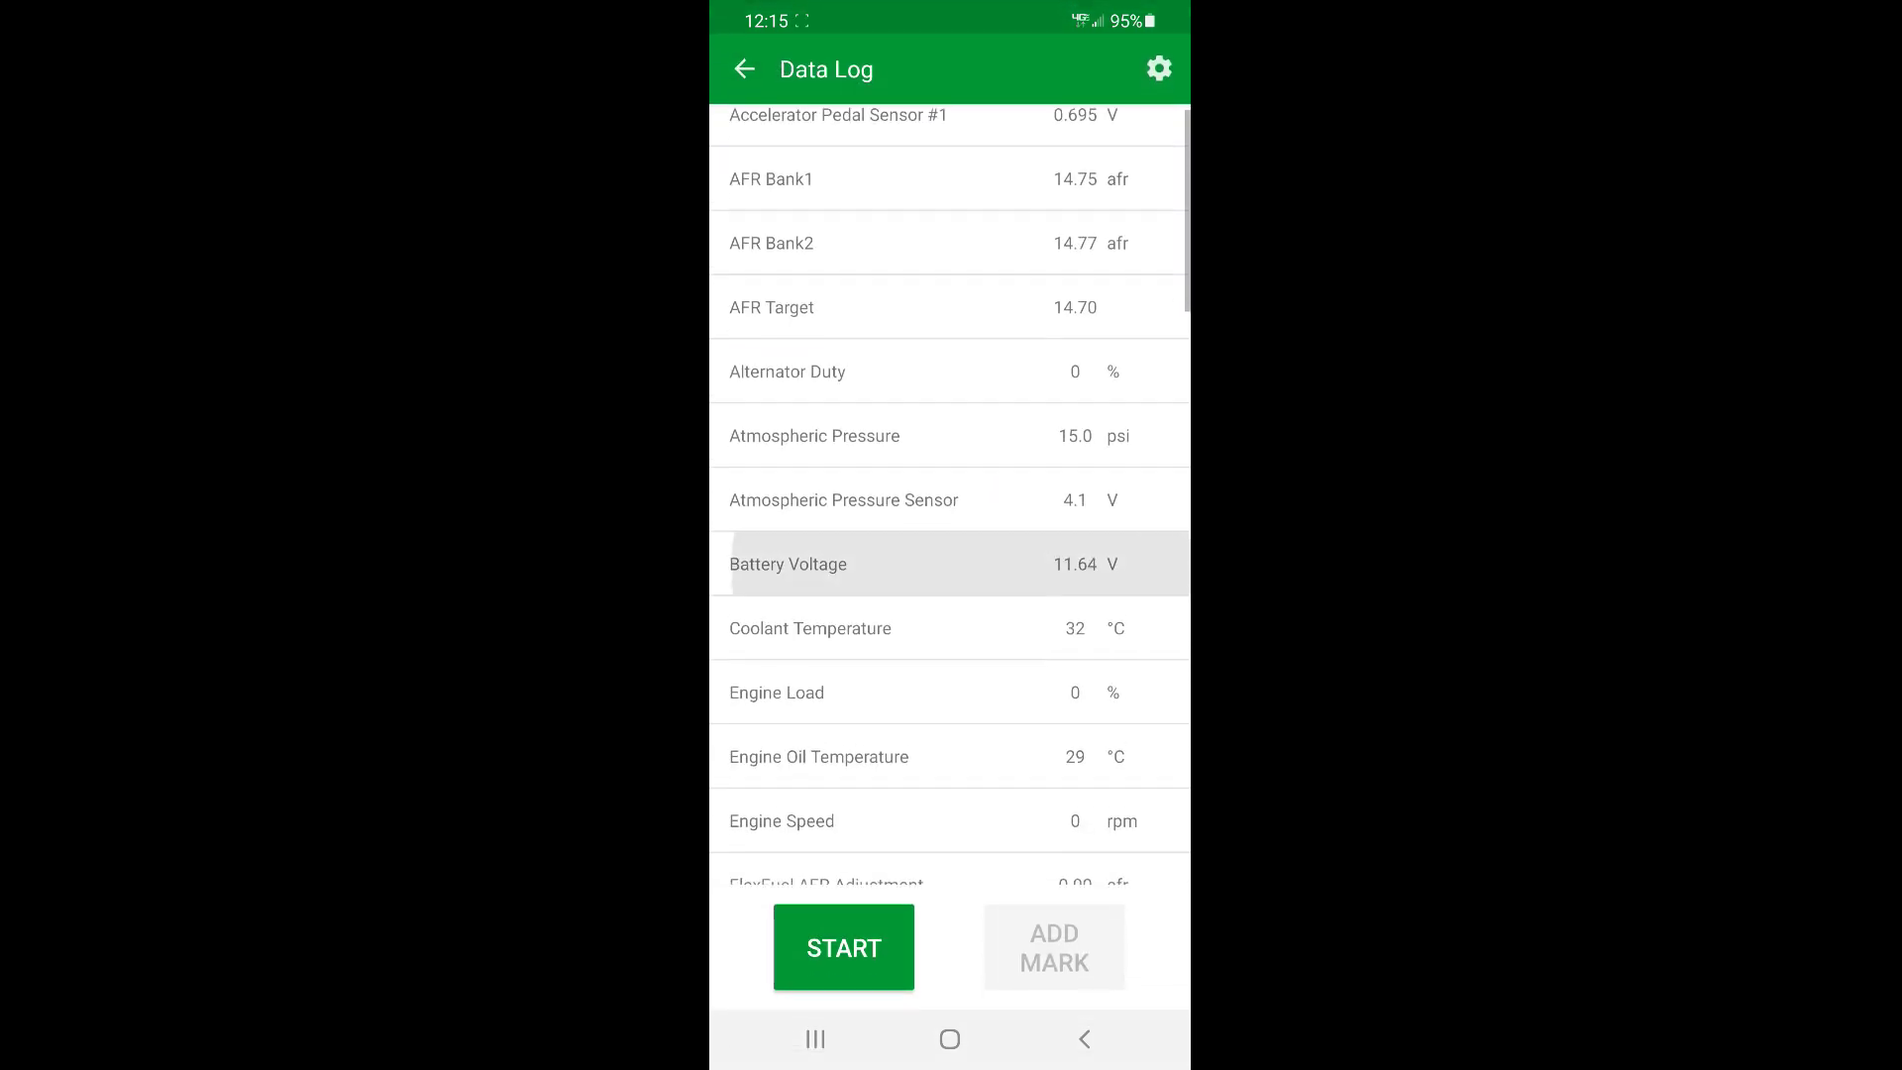
{"action": "scroll", "coordinate": [949, 585], "scroll_direction": "up", "scroll_amount": 1}
{"action": "scroll", "coordinate": [949, 496], "scroll_direction": "down", "scroll_amount": 2}
{"action": "scroll", "coordinate": [949, 496], "scroll_direction": "up", "scroll_amount": 3}
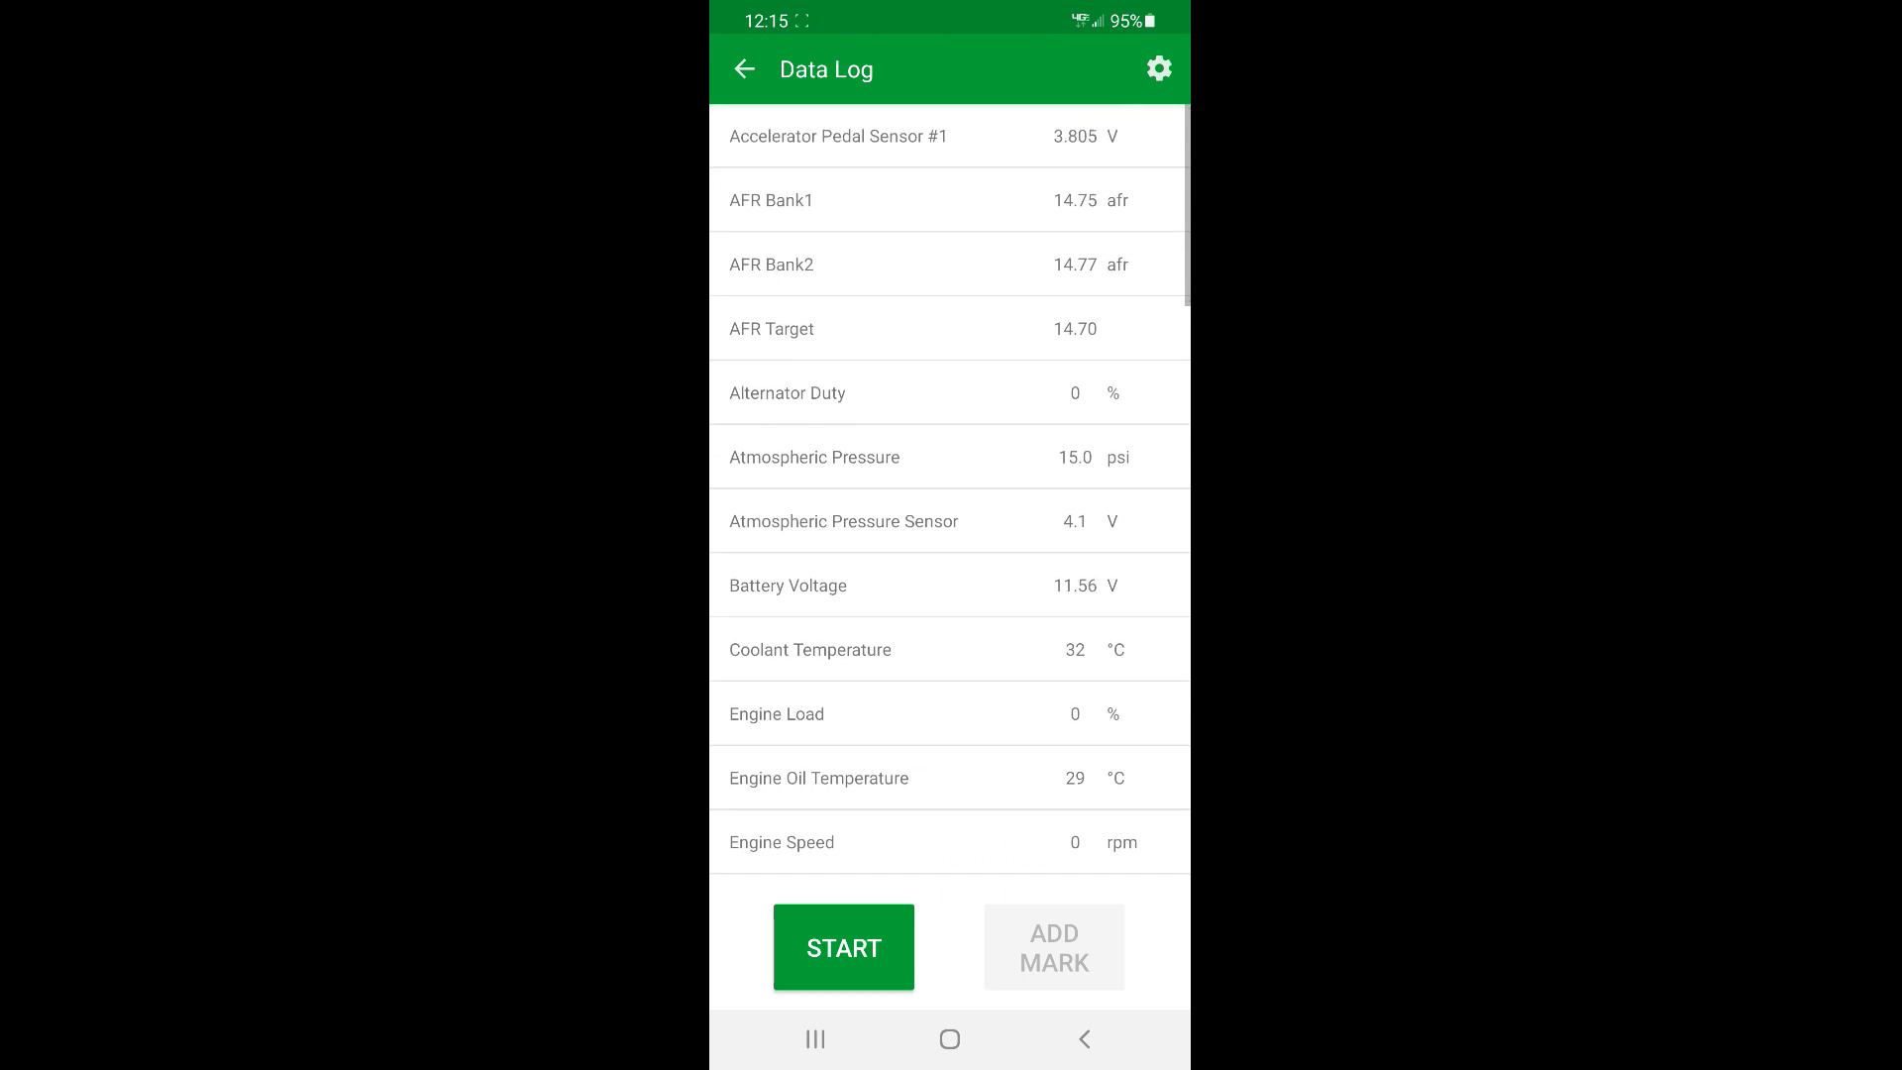
{"action": "scroll", "coordinate": [949, 489], "scroll_direction": "down", "scroll_amount": 3}
{"action": "scroll", "coordinate": [949, 488], "scroll_direction": "down", "scroll_amount": 10}
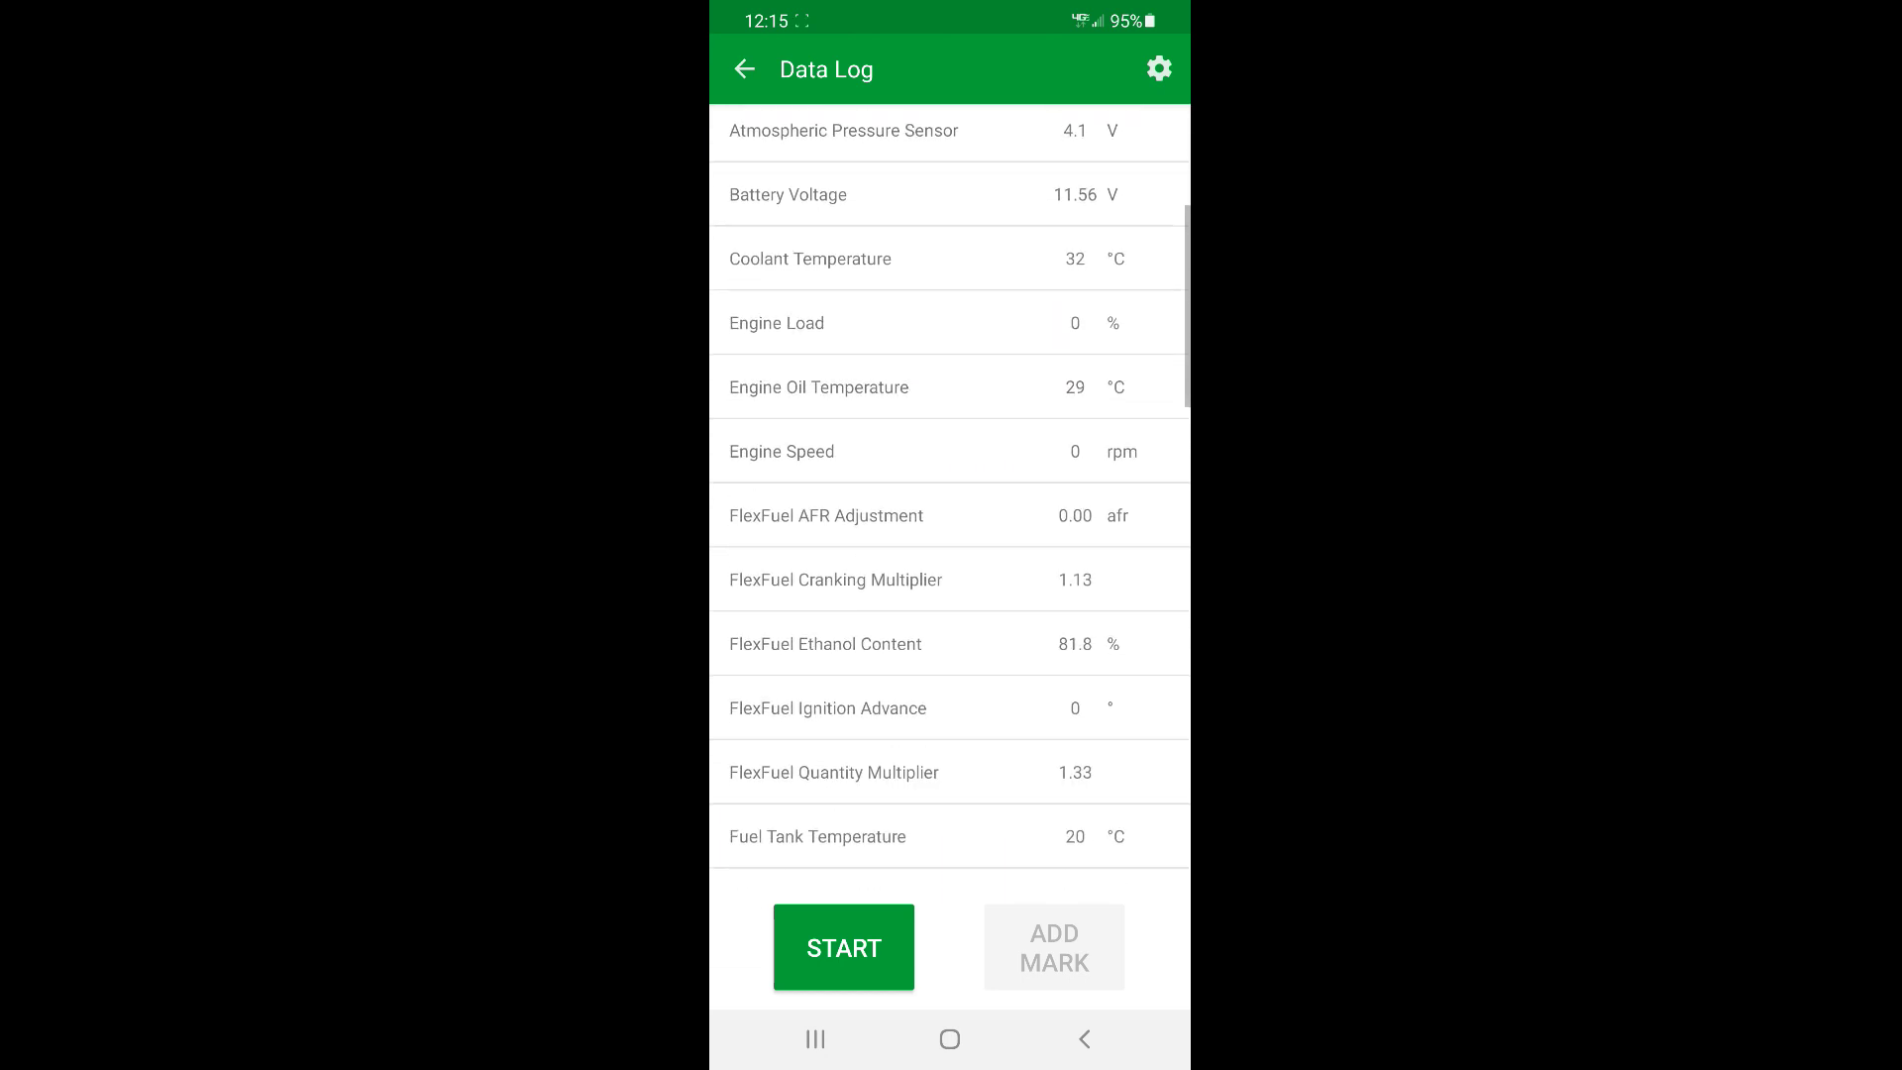
{"action": "scroll", "coordinate": [949, 488], "scroll_direction": "down", "scroll_amount": 5}
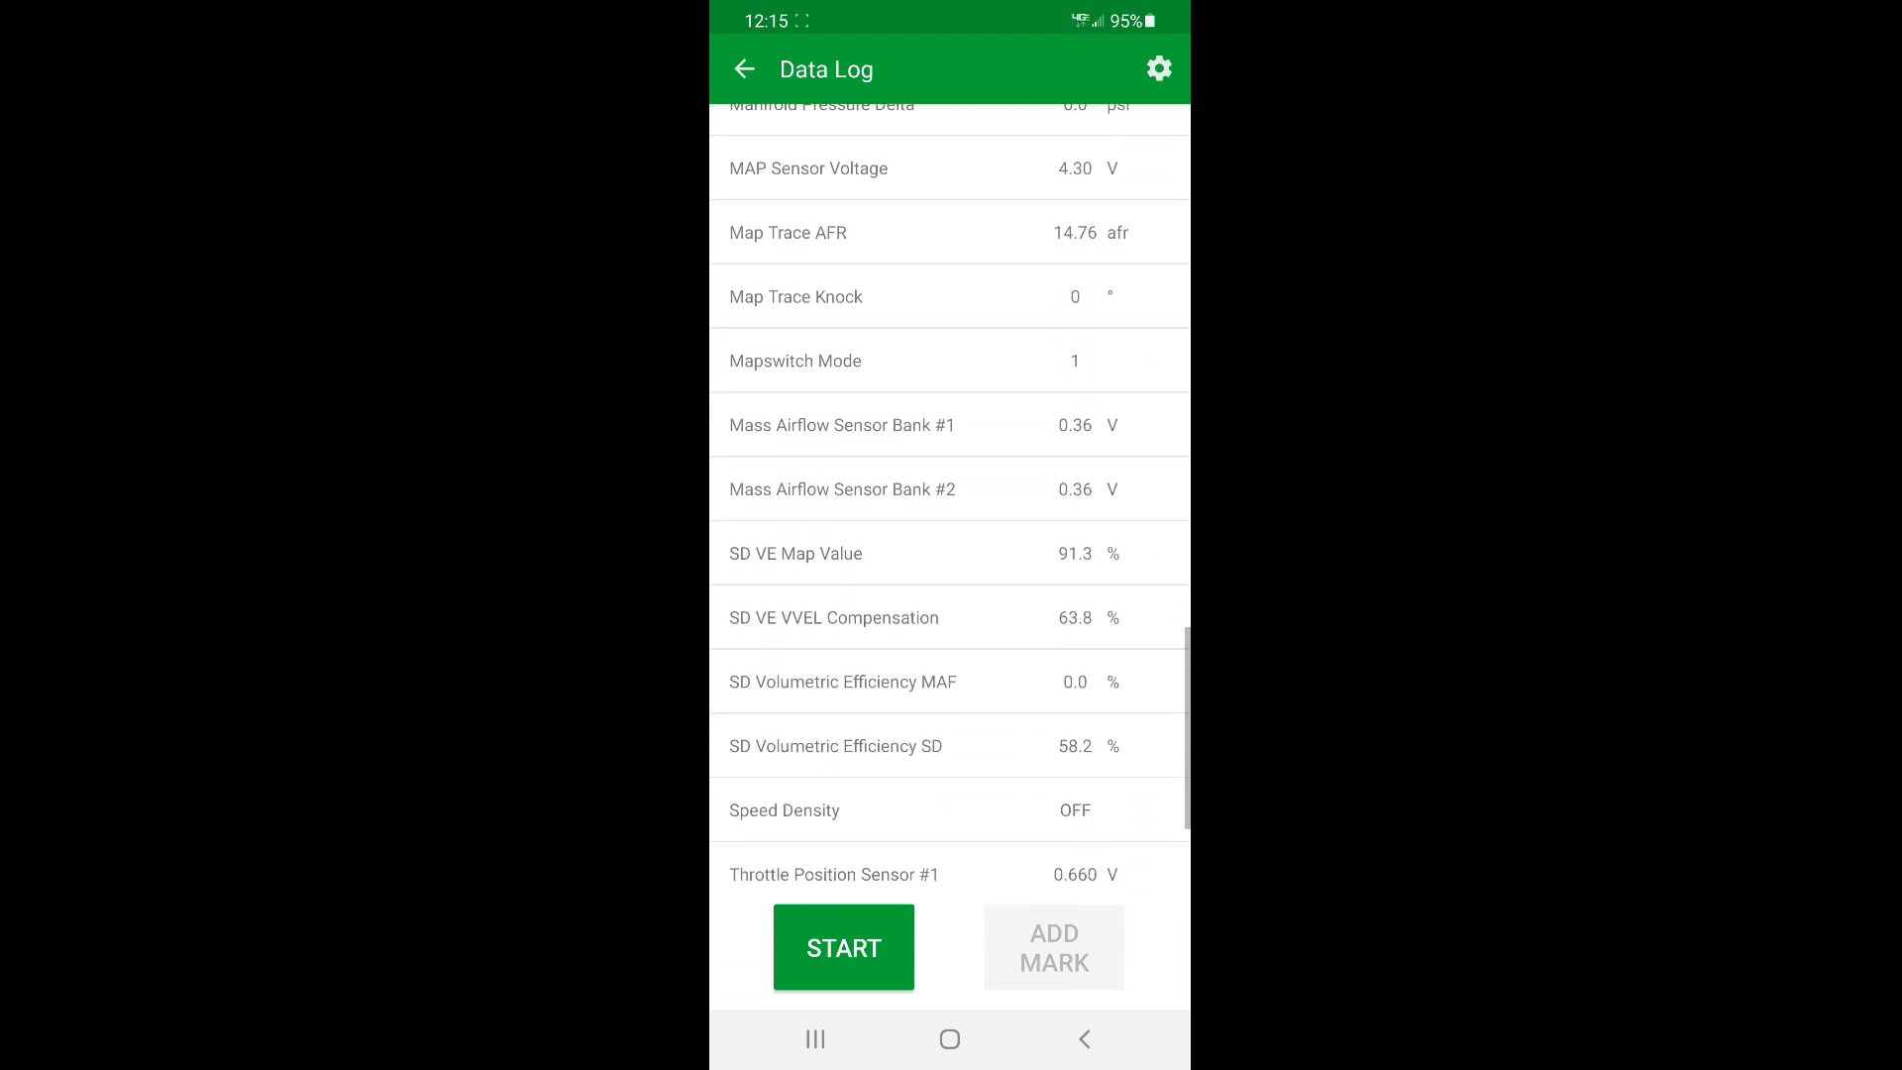
{"action": "scroll", "coordinate": [949, 488], "scroll_direction": "down", "scroll_amount": 3}
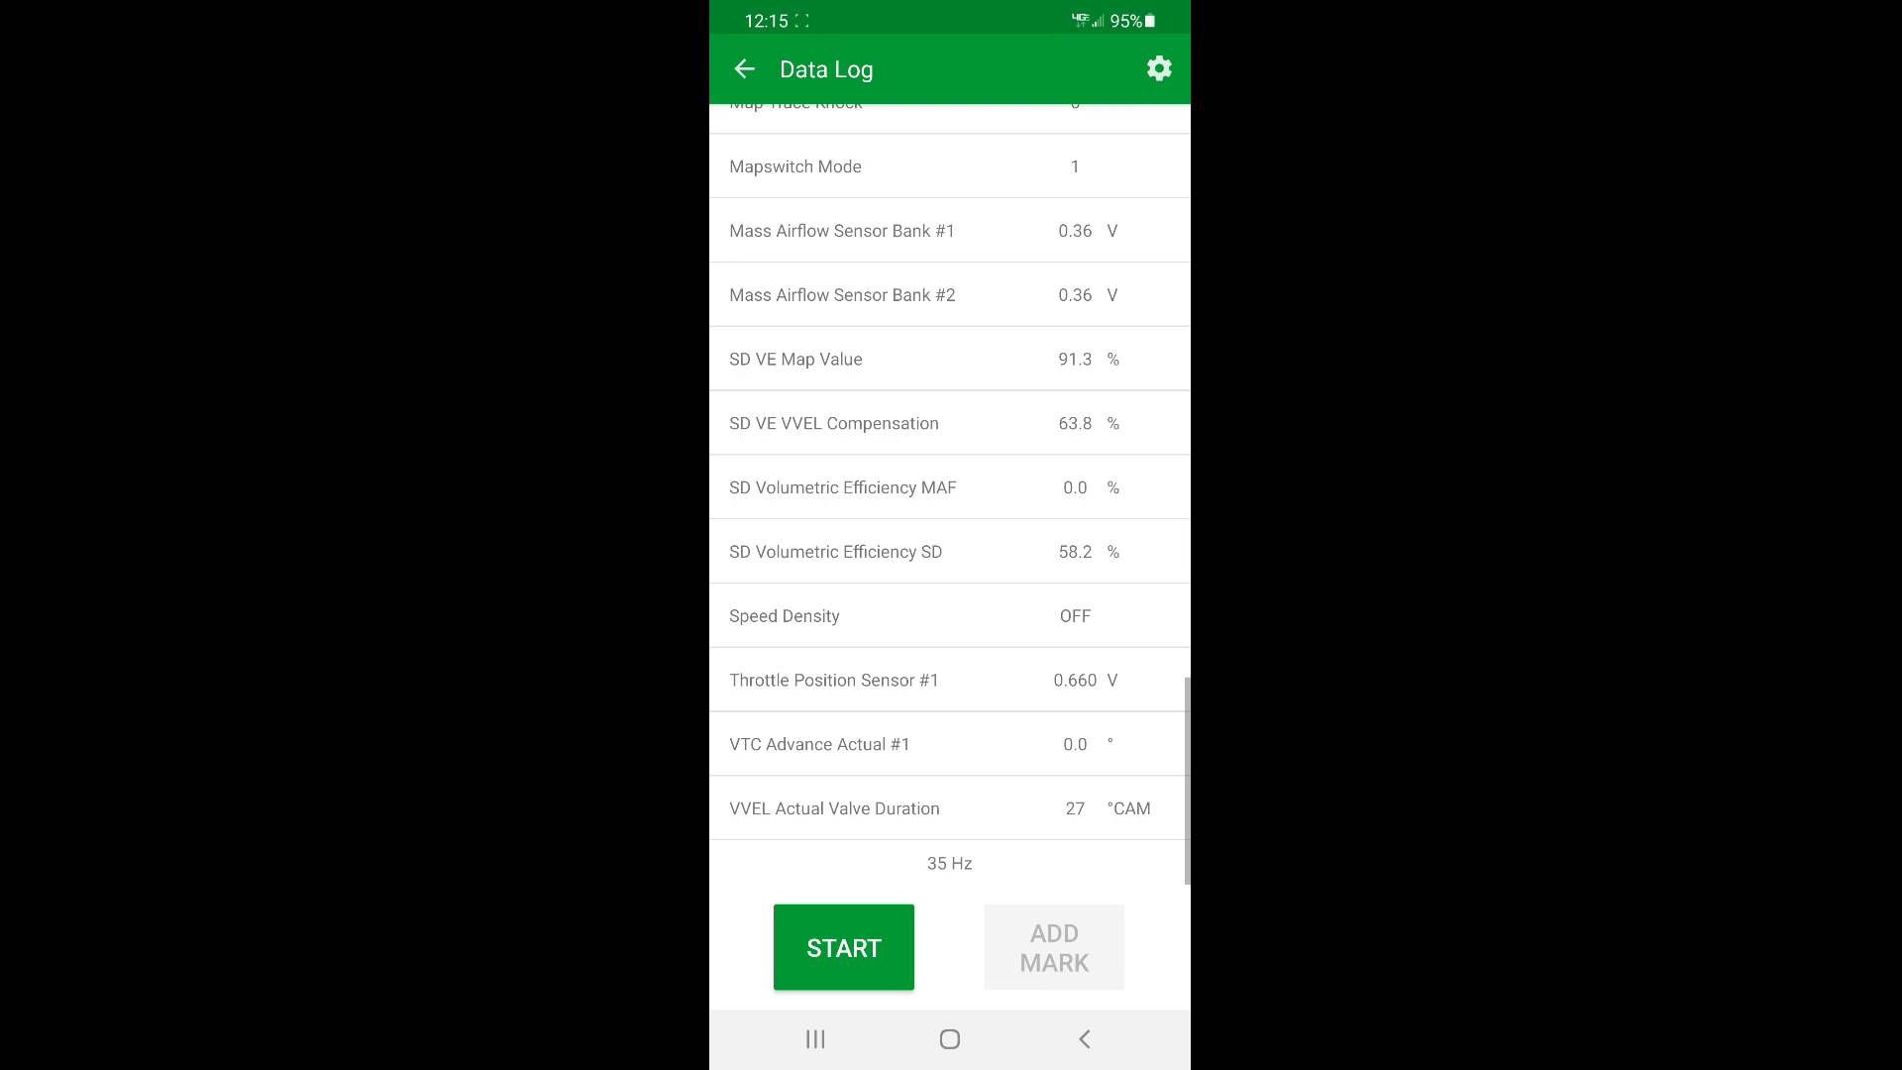
{"action": "scroll", "coordinate": [949, 594], "scroll_direction": "down", "scroll_amount": 2}
{"action": "scroll", "coordinate": [949, 594], "scroll_direction": "up", "scroll_amount": 4}
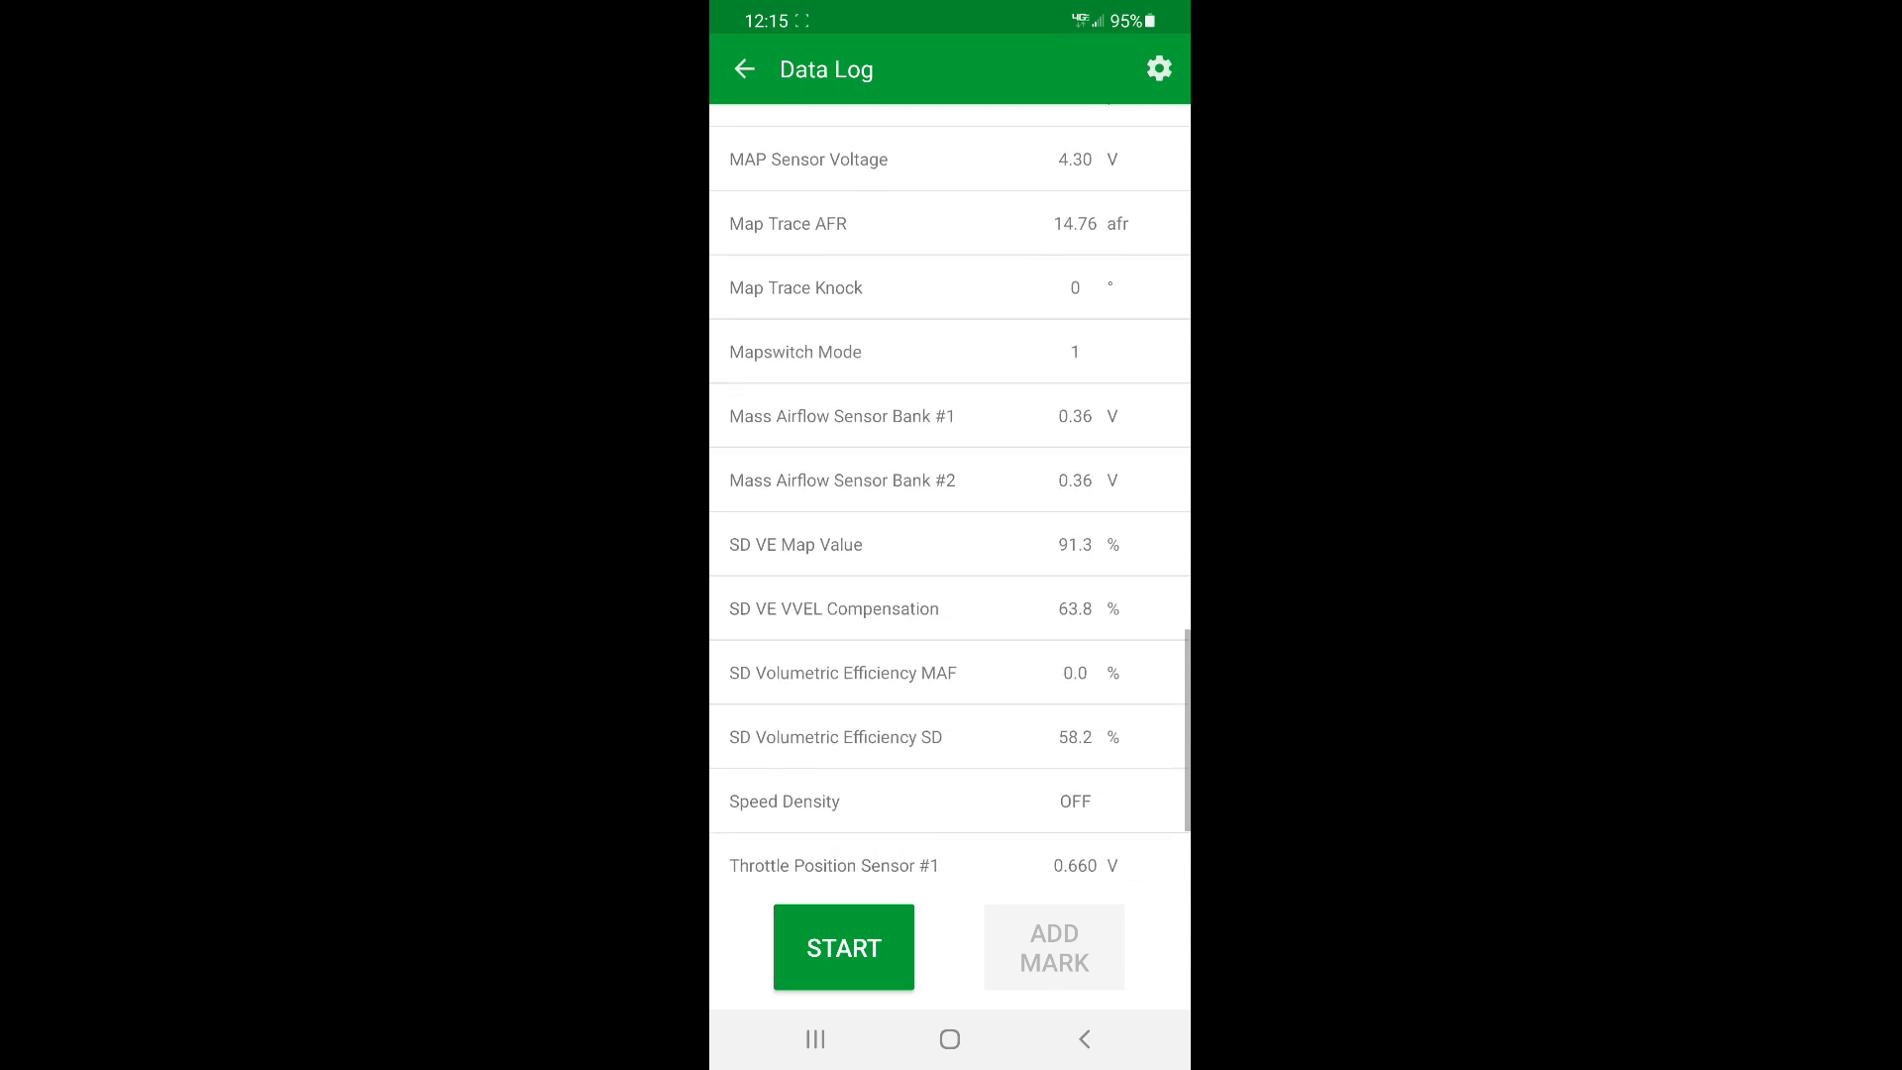
{"action": "scroll", "coordinate": [949, 495], "scroll_direction": "up", "scroll_amount": 10}
Step: Record a brief Data Log of the live sensor readings, stop it, and return to the feature menu
{"action": "left_click", "coordinate": [843, 947]}
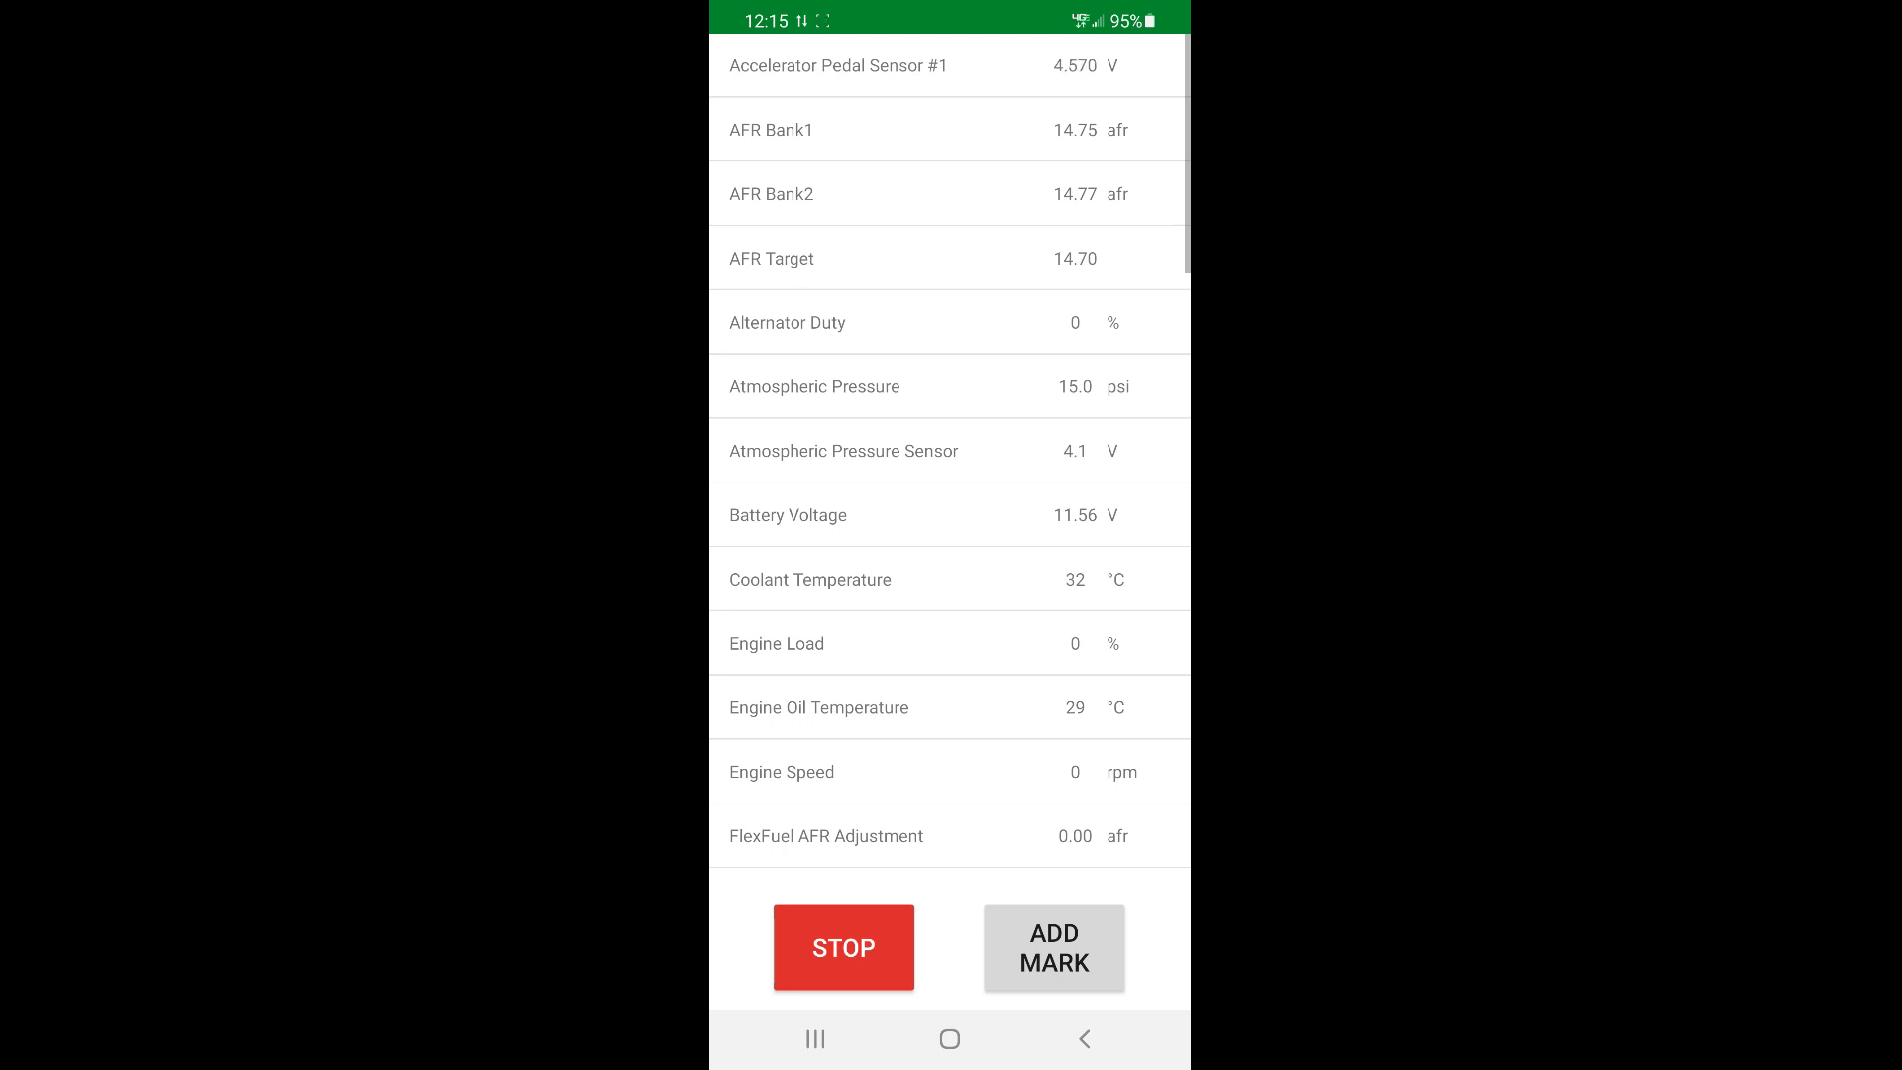
{"action": "scroll", "coordinate": [949, 495], "scroll_direction": "down", "scroll_amount": 15}
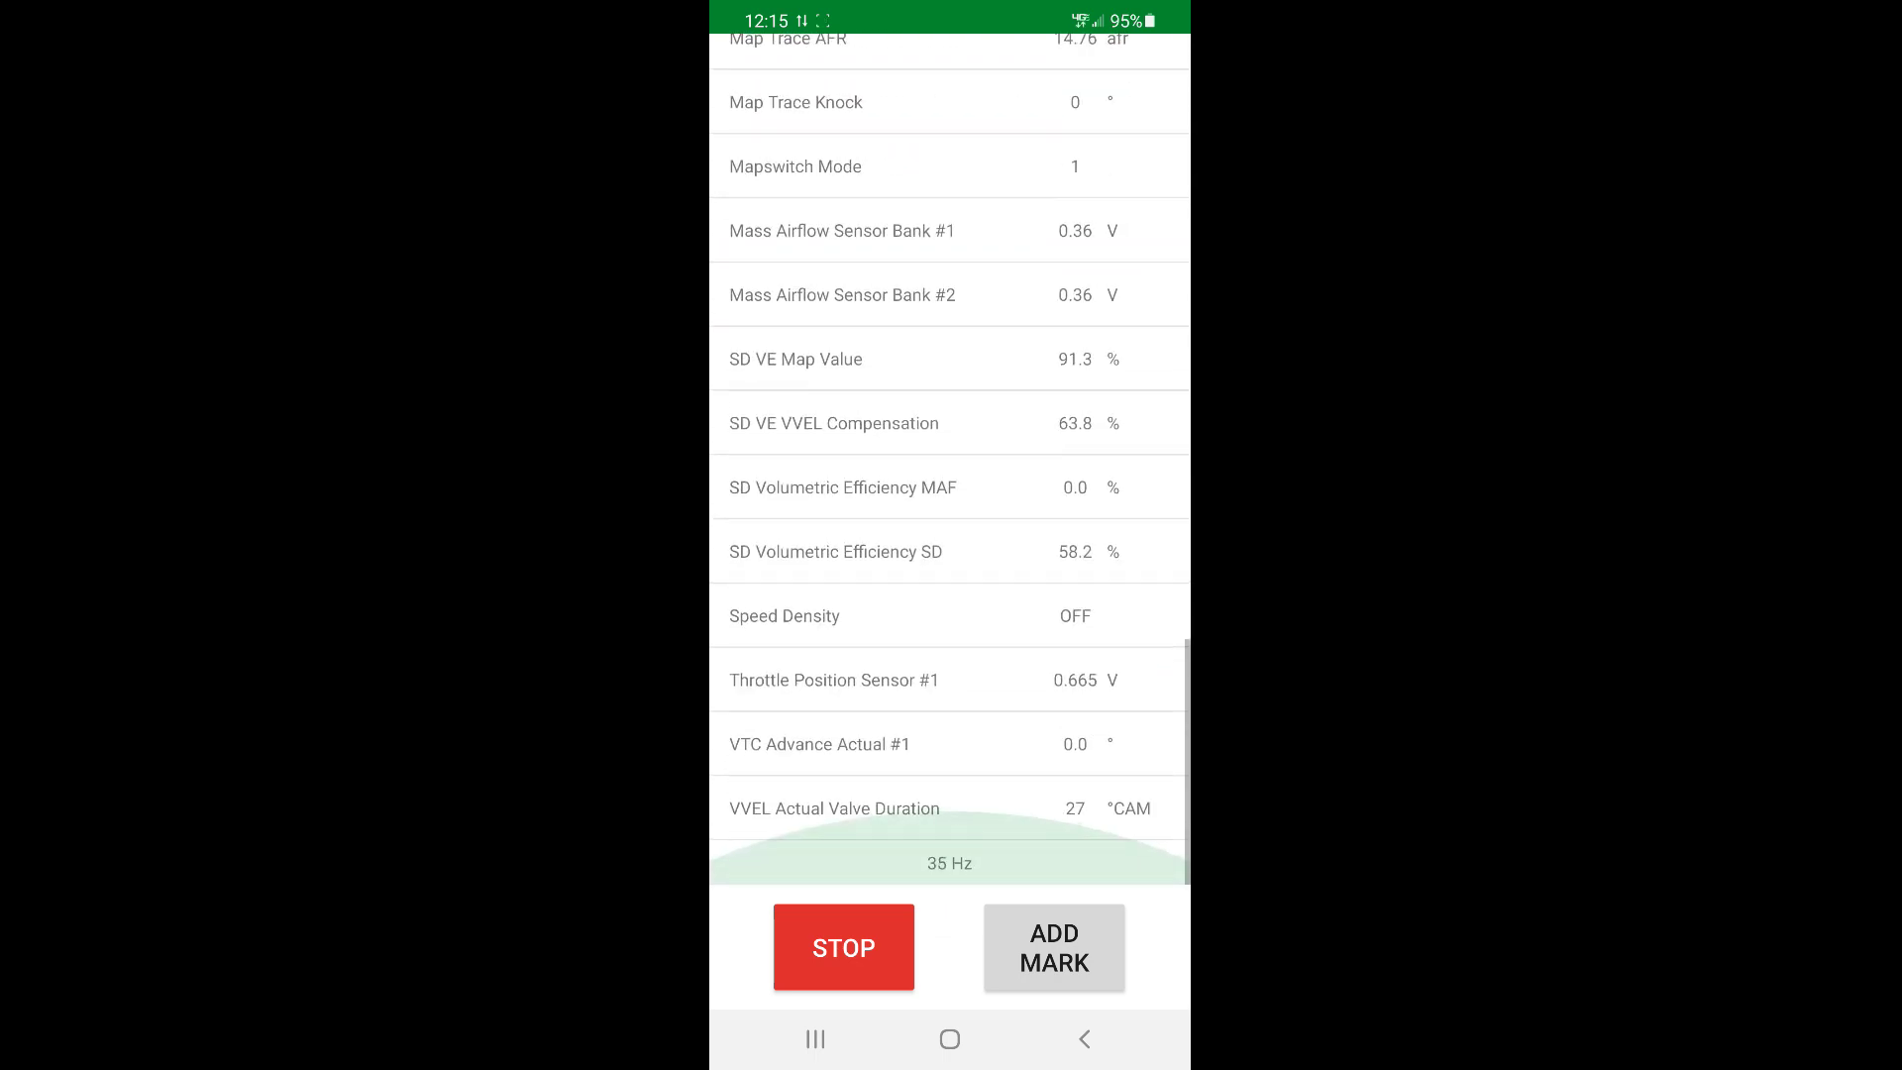
{"action": "scroll", "coordinate": [949, 495], "scroll_direction": "up", "scroll_amount": 10}
{"action": "scroll", "coordinate": [949, 465], "scroll_direction": "down", "scroll_amount": 15}
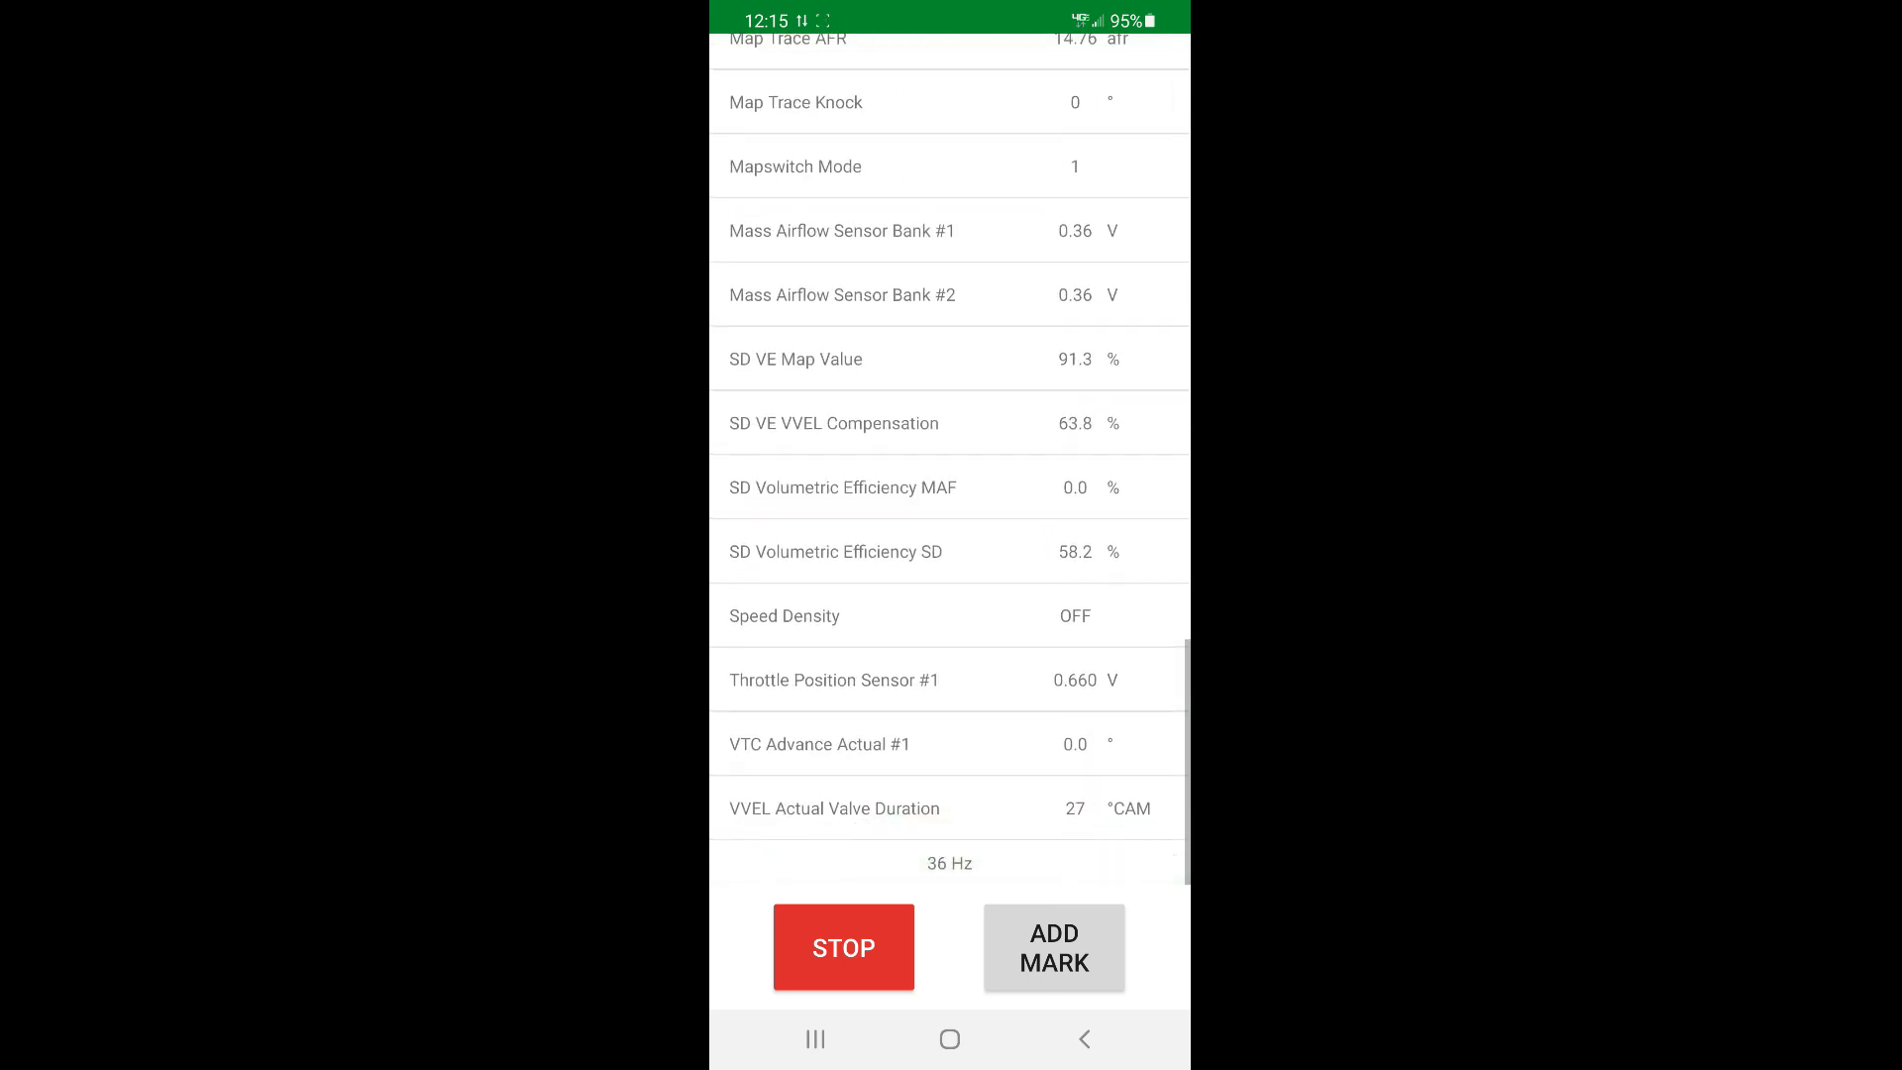
{"action": "scroll", "coordinate": [949, 466], "scroll_direction": "up", "scroll_amount": 3}
{"action": "scroll", "coordinate": [949, 466], "scroll_direction": "up", "scroll_amount": 10}
{"action": "left_click", "coordinate": [843, 947]}
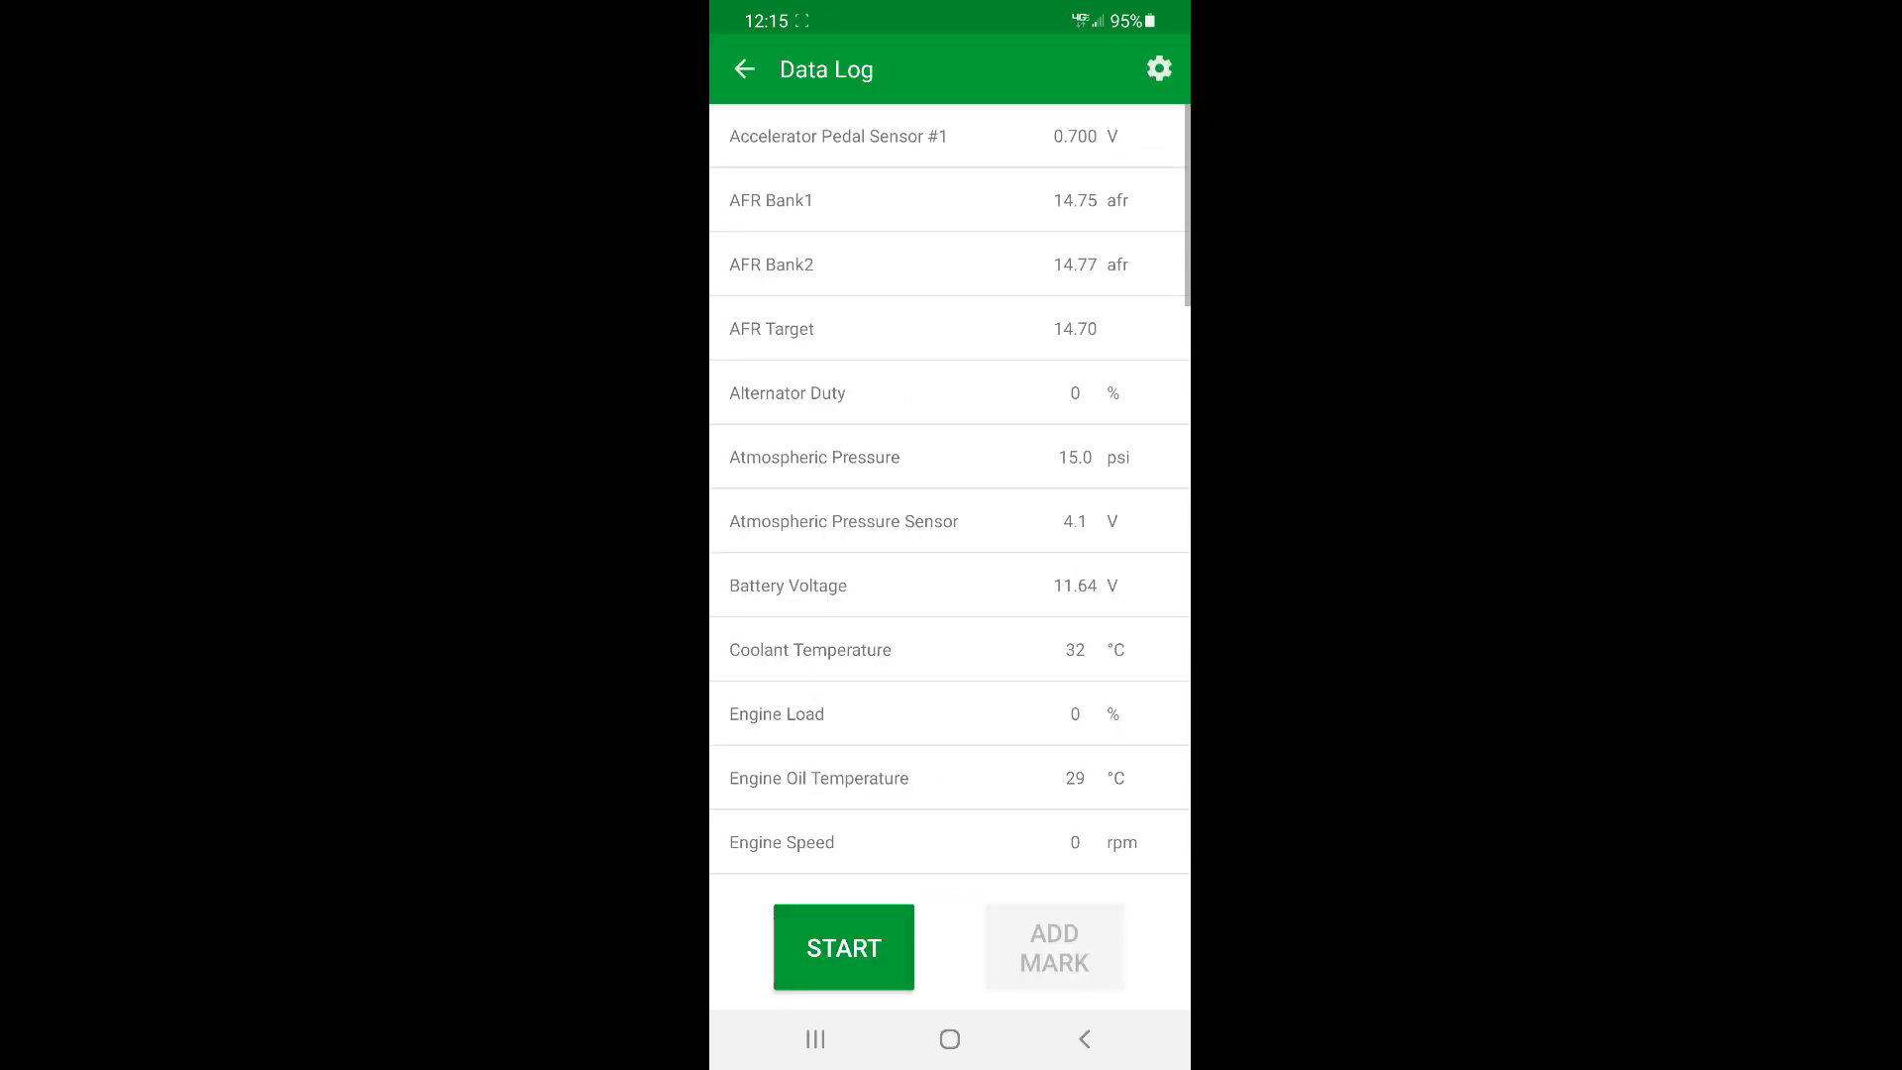
{"action": "left_click", "coordinate": [744, 69]}
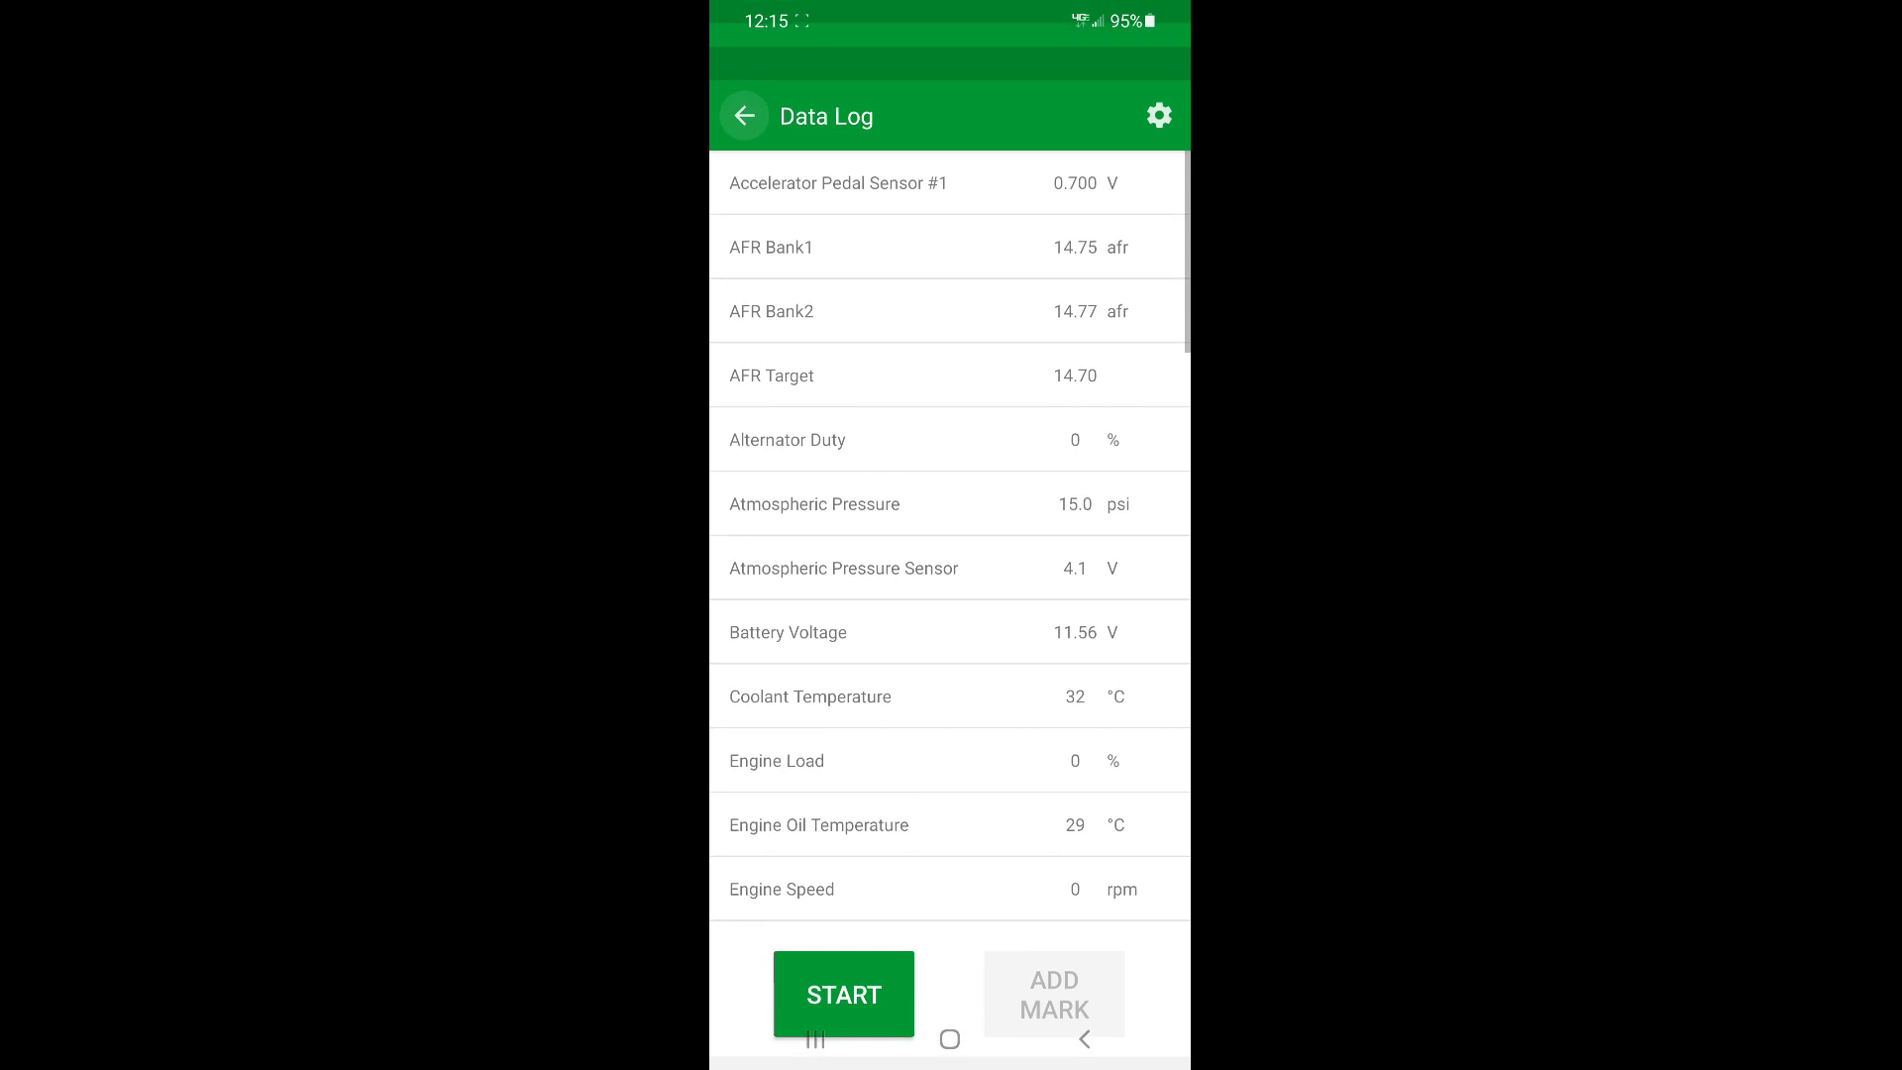
{"action": "left_click", "coordinate": [744, 68]}
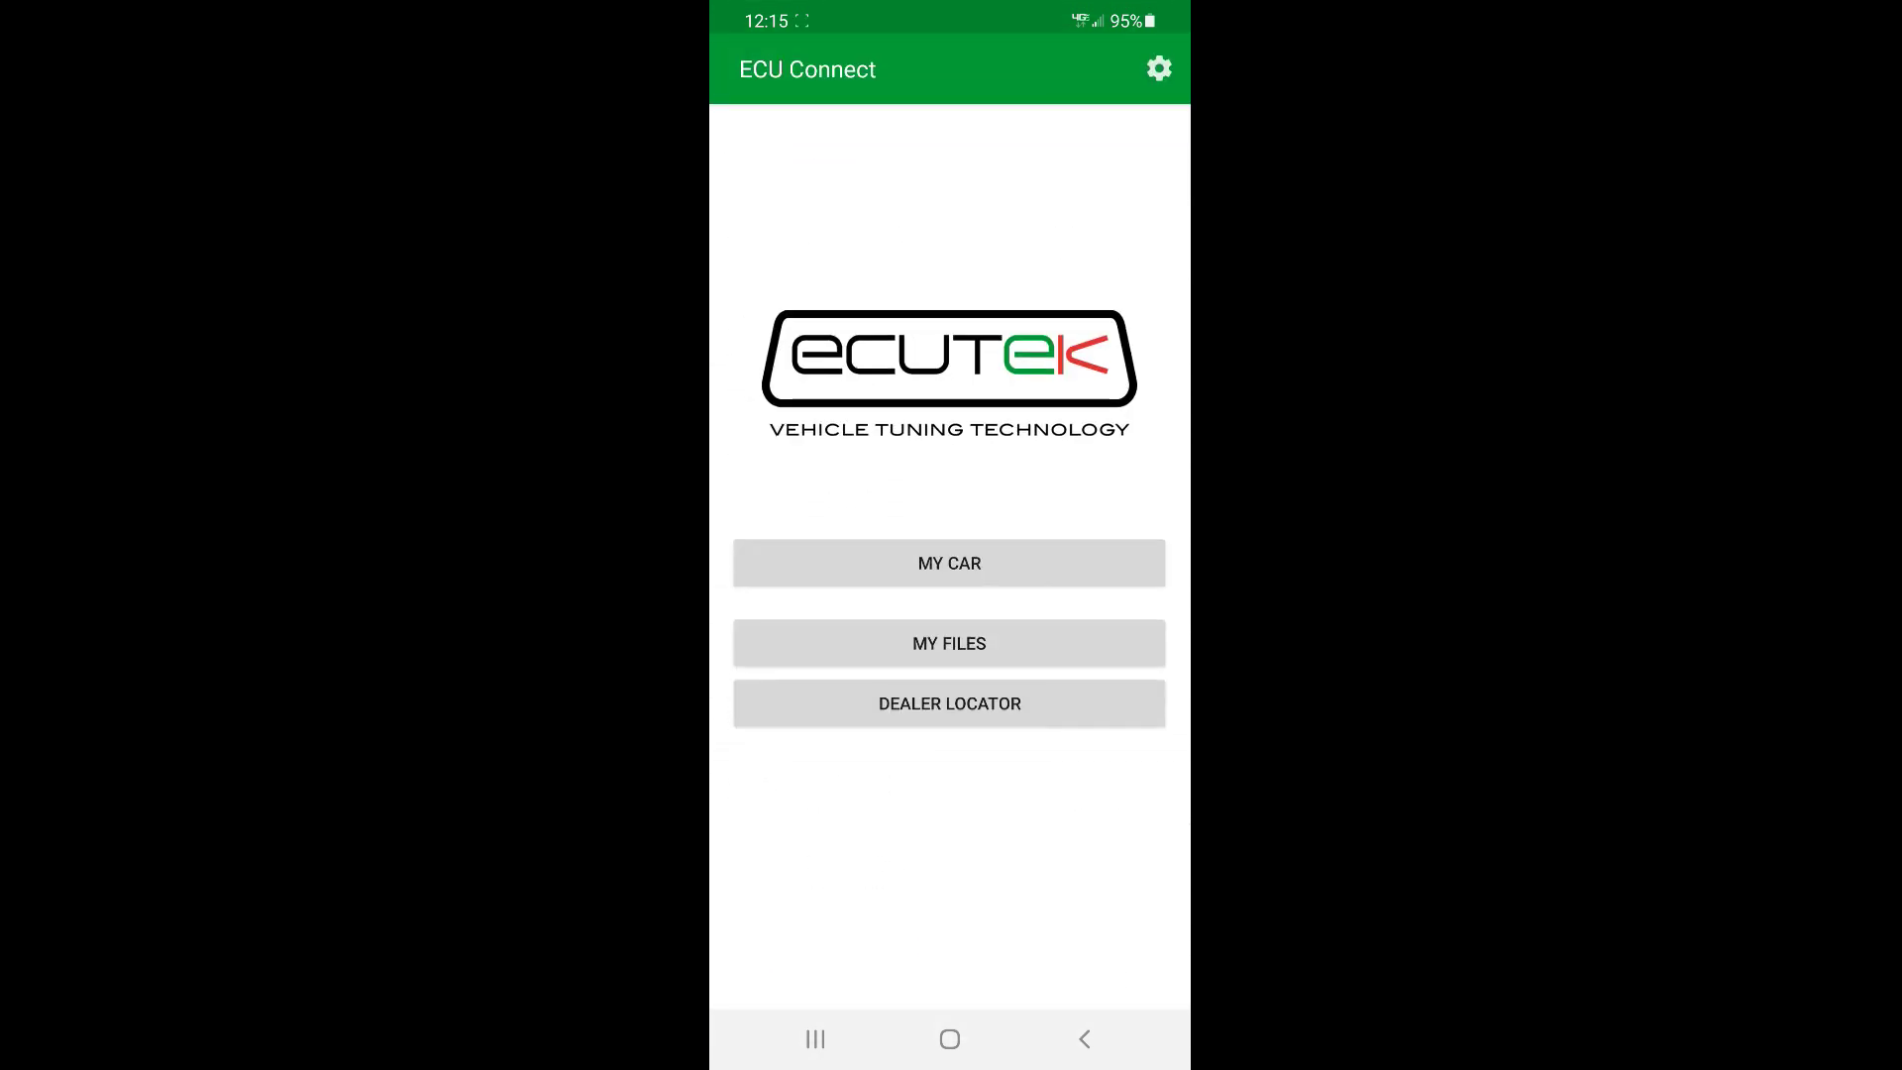
{"action": "left_click", "coordinate": [949, 643]}
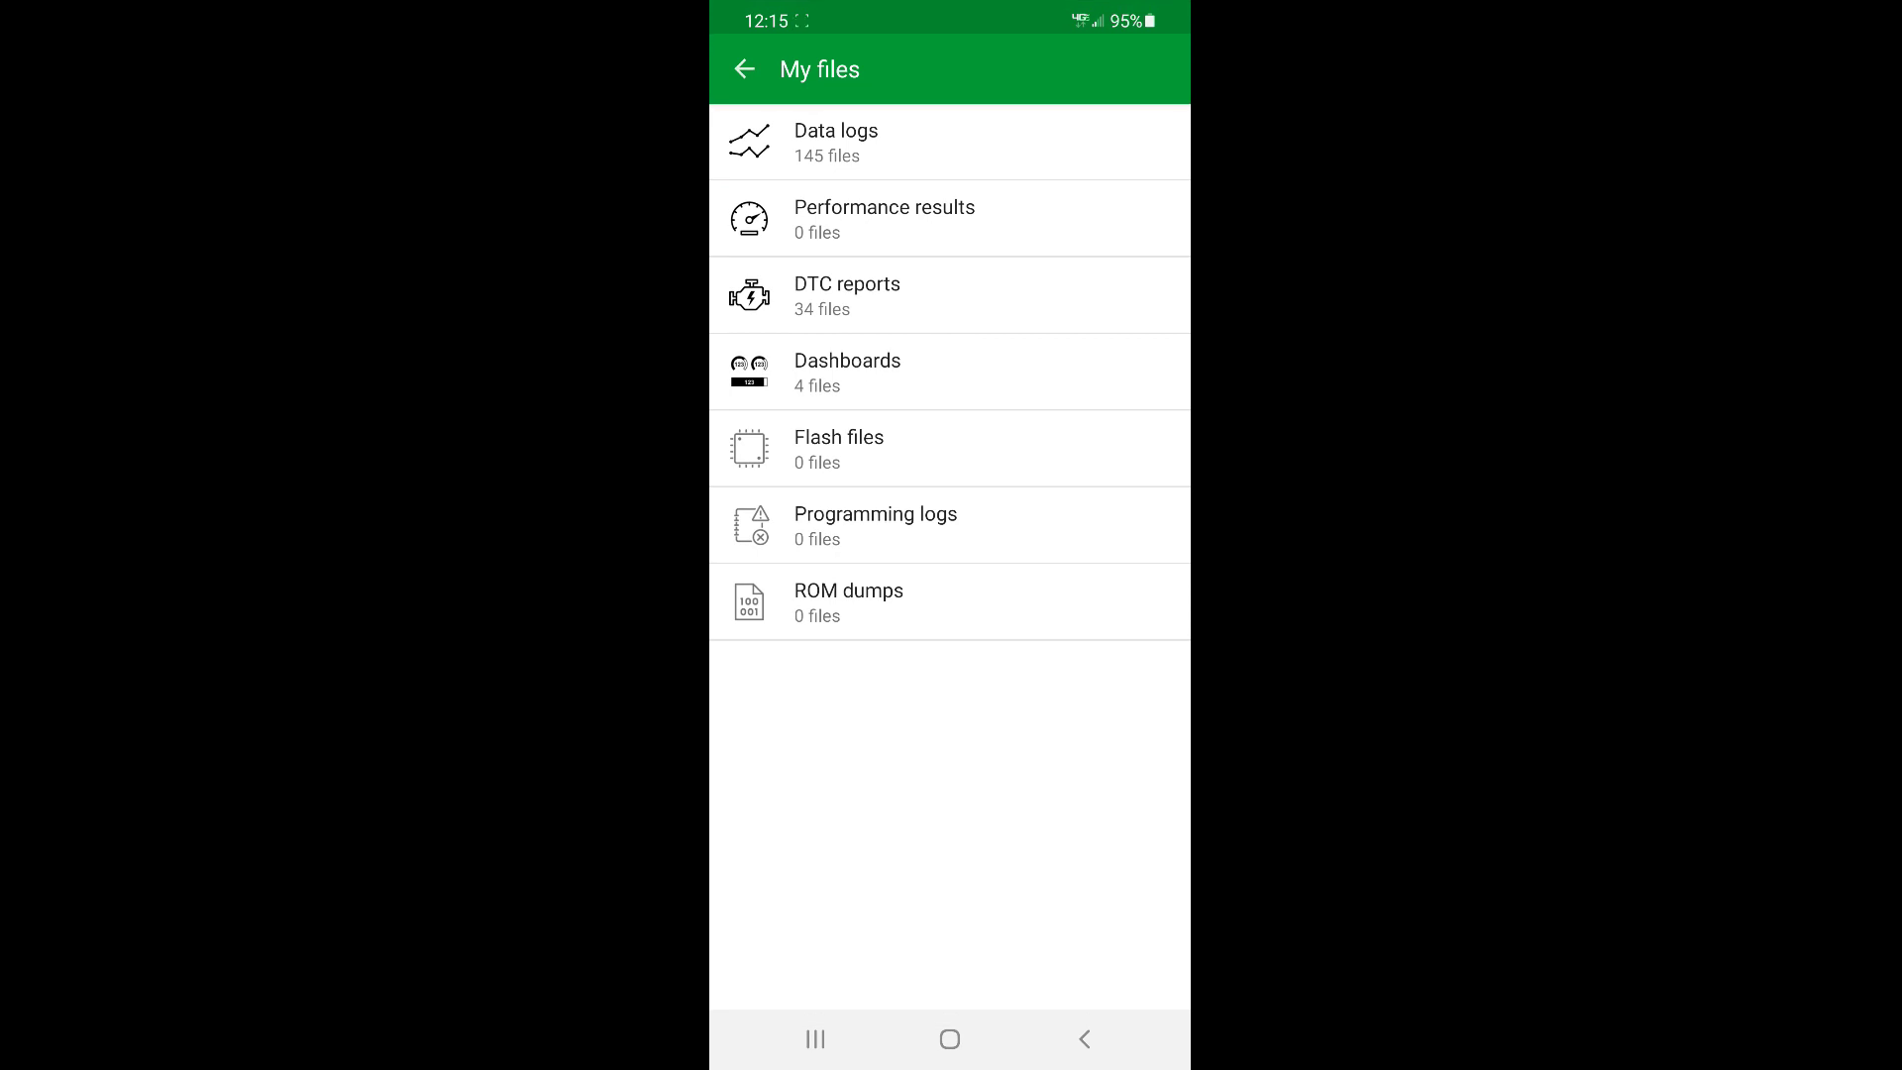
{"action": "left_click", "coordinate": [892, 141]}
{"action": "left_click", "coordinate": [892, 142]}
{"action": "left_click", "coordinate": [891, 218]}
{"action": "left_click", "coordinate": [892, 294]}
{"action": "left_click", "coordinate": [1084, 1038]}
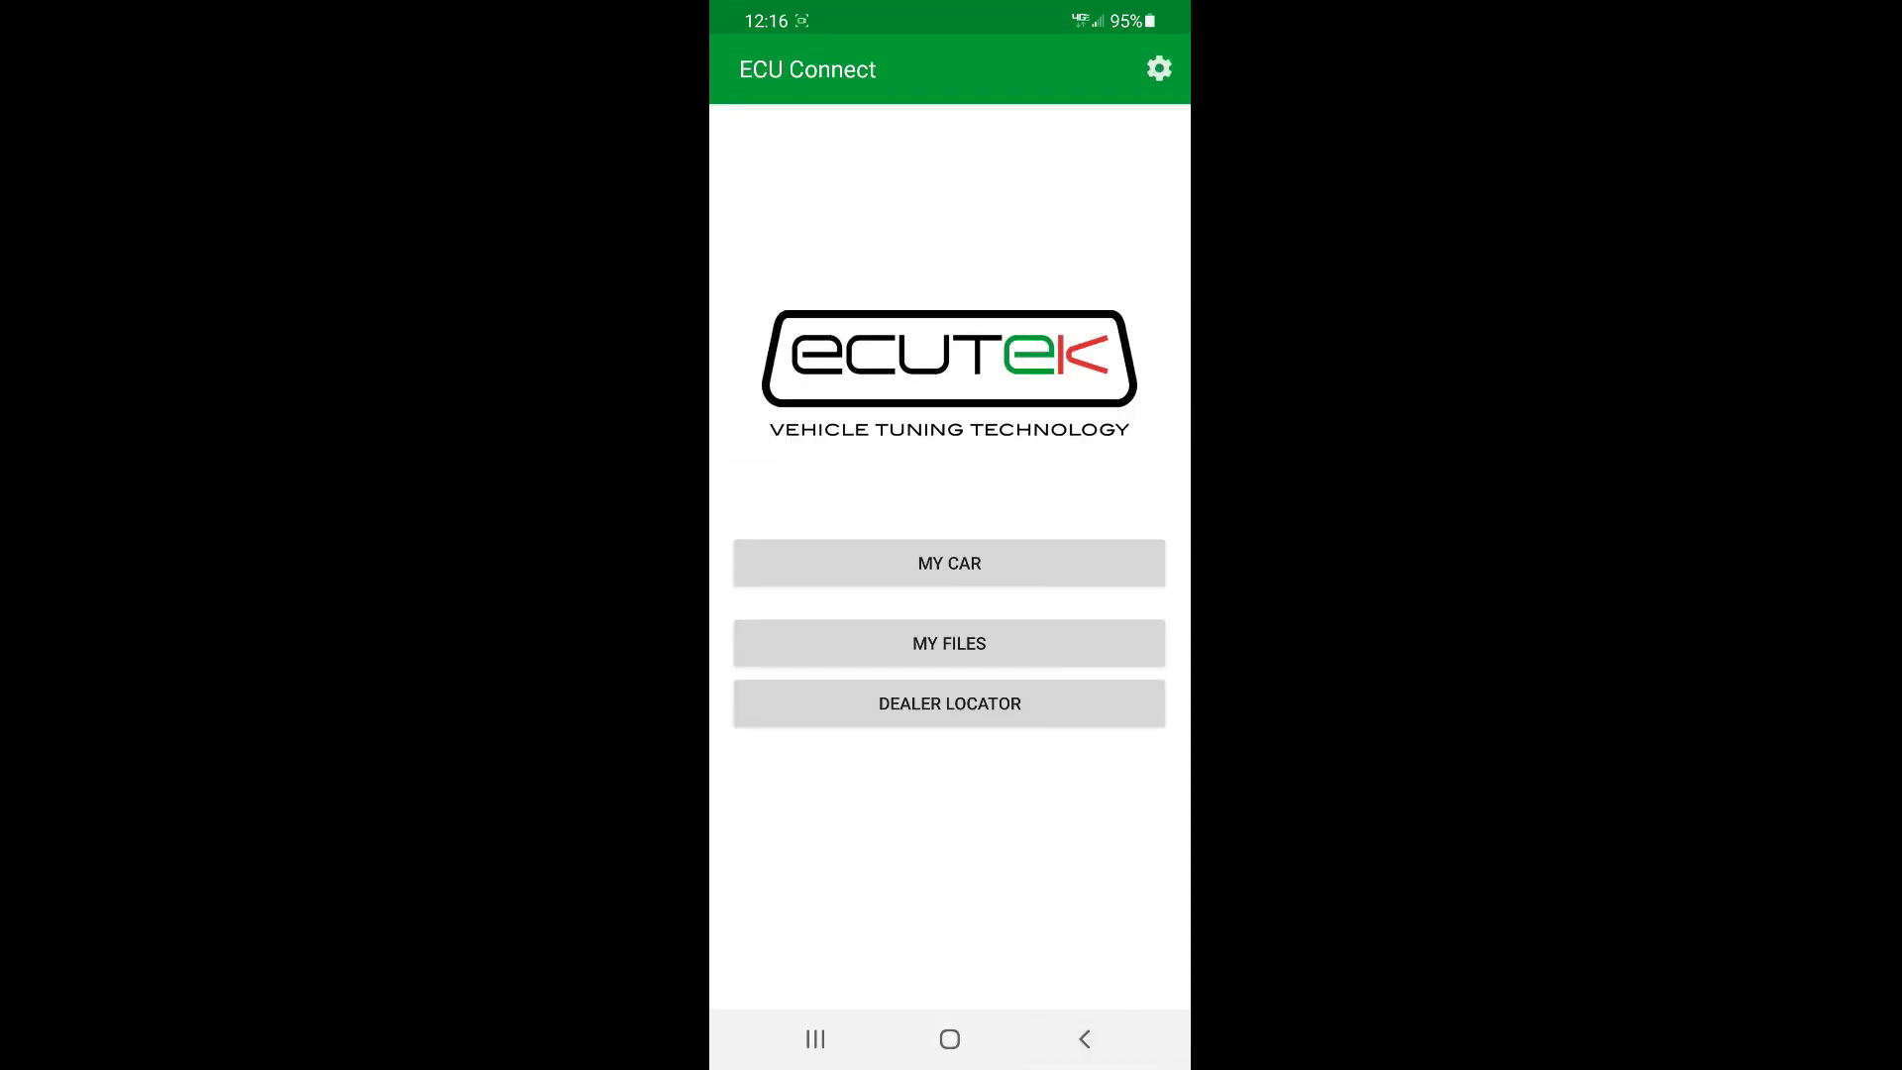
{"action": "left_click", "coordinate": [949, 562]}
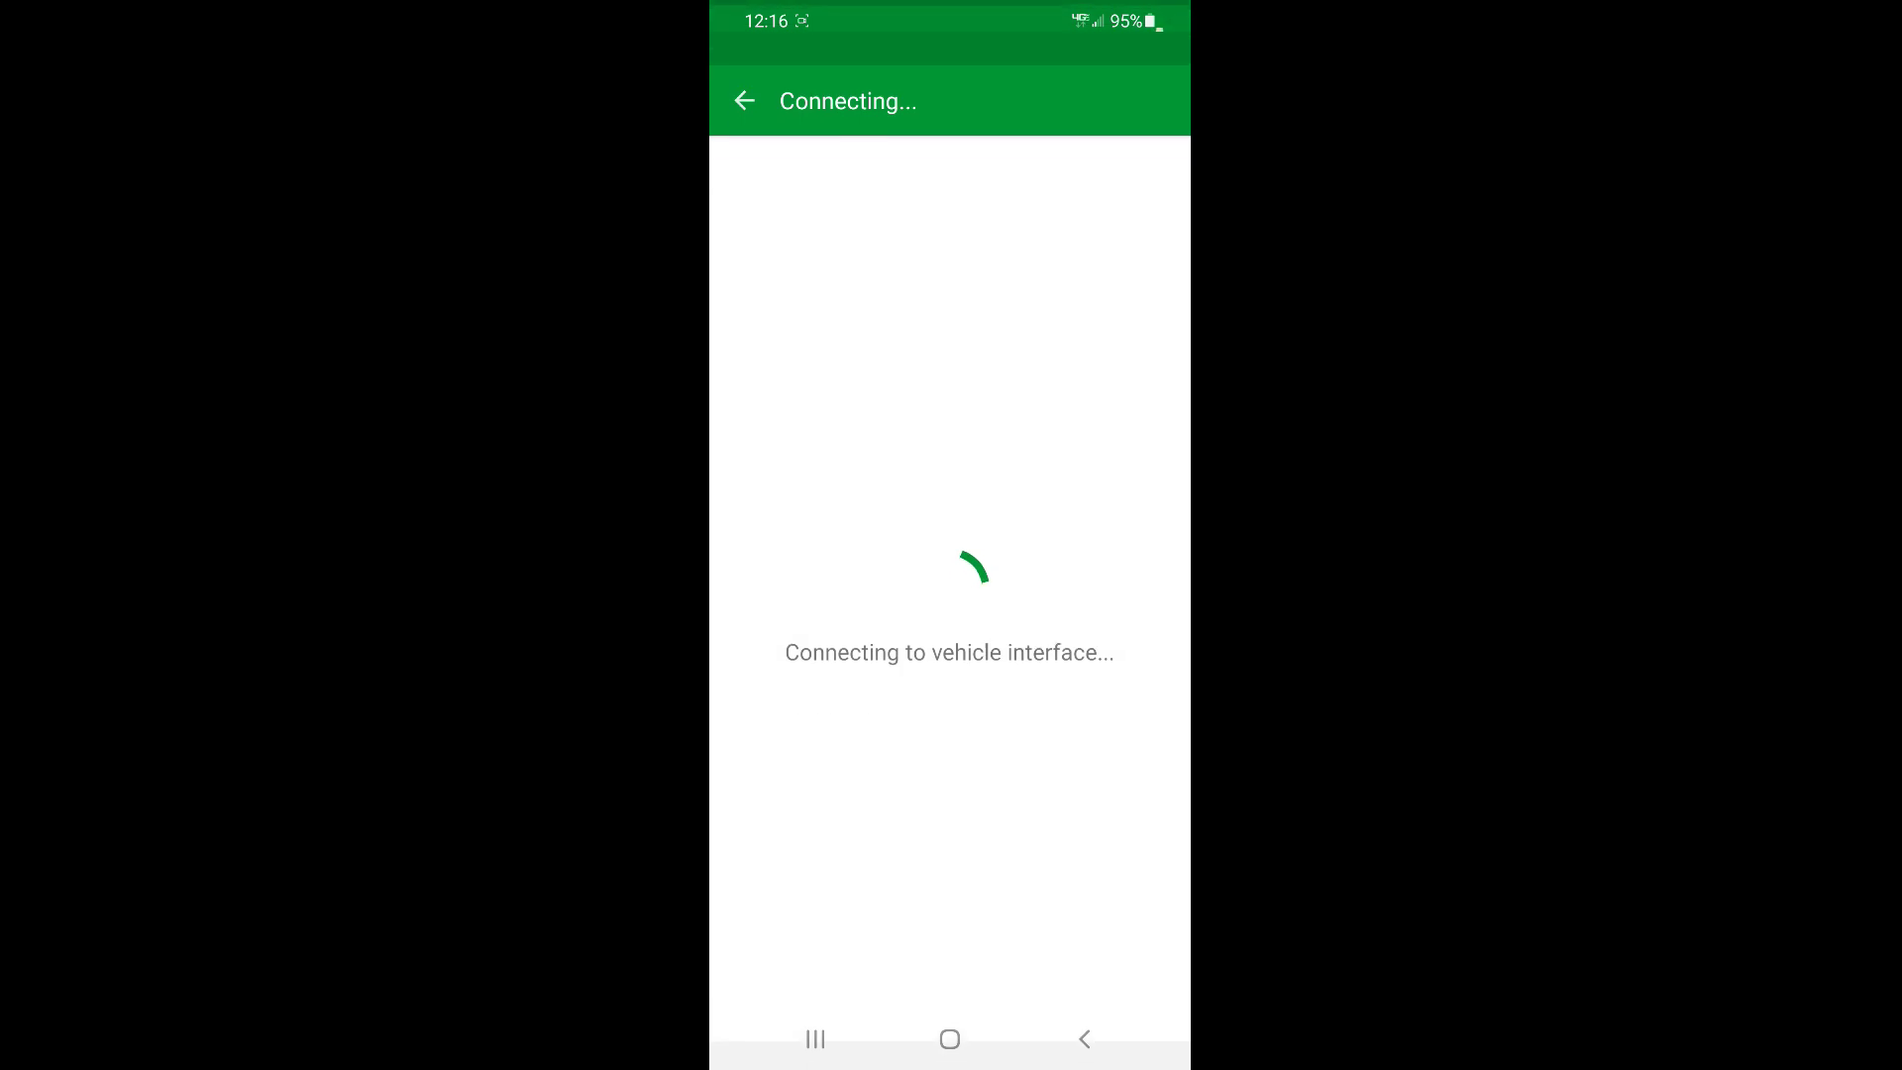